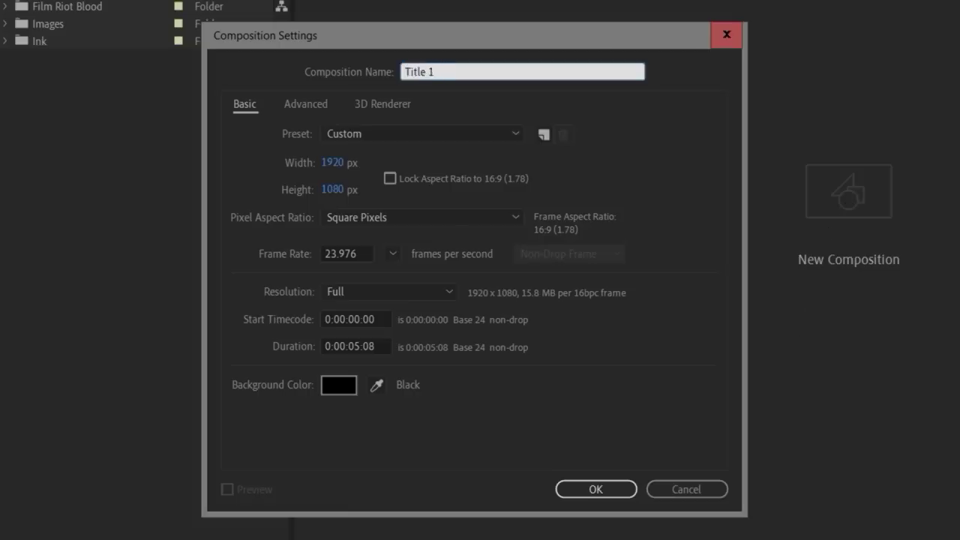
# Create the 1920 x 1080, 23.976 fps composition Title 1 and add a white full-size solid named BG.
pyautogui.click(596, 489)
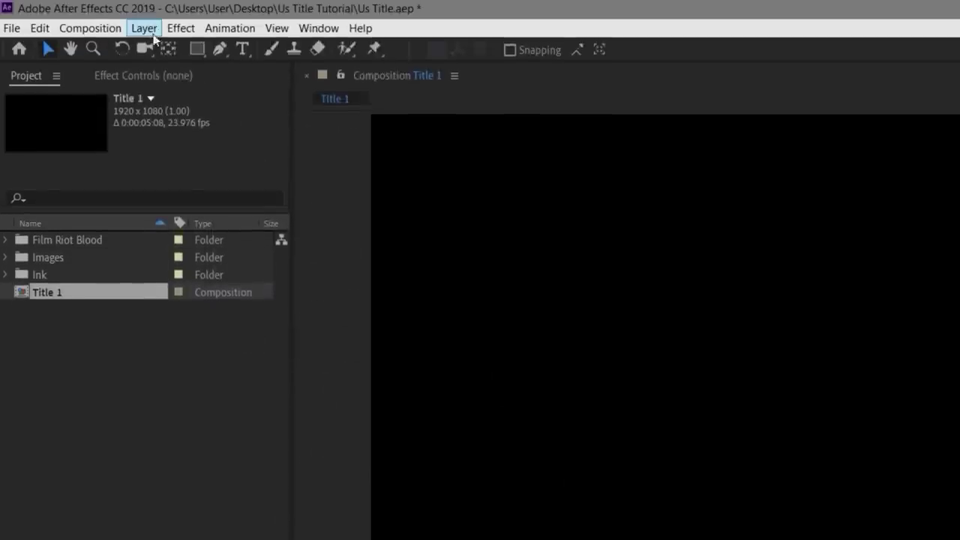
pyautogui.click(144, 28)
pyautogui.moveTo(161, 48)
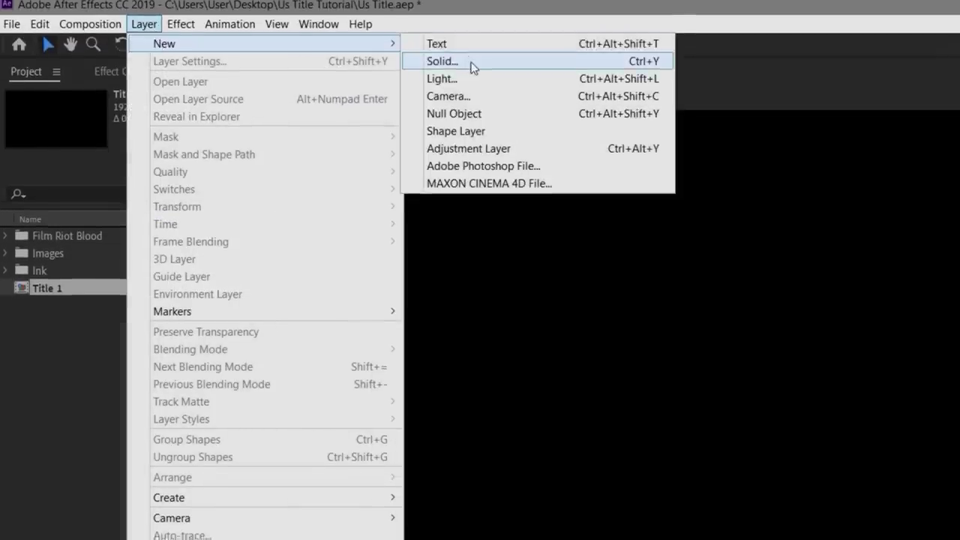
pyautogui.click(474, 65)
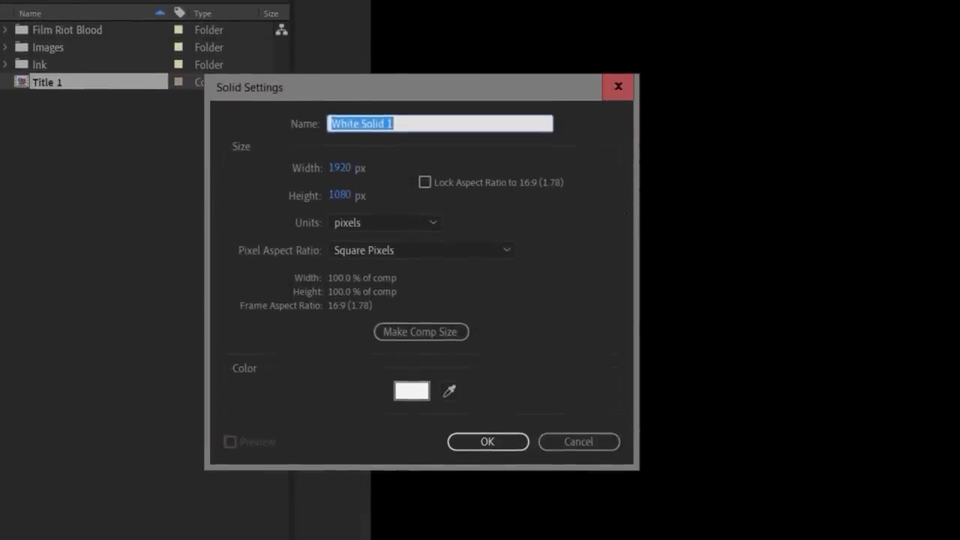
pyautogui.write('BG')
pyautogui.press('Return')
# Add a black full-size solid named Ink above the BG layer.
pyautogui.click(74, 6)
pyautogui.moveTo(174, 16)
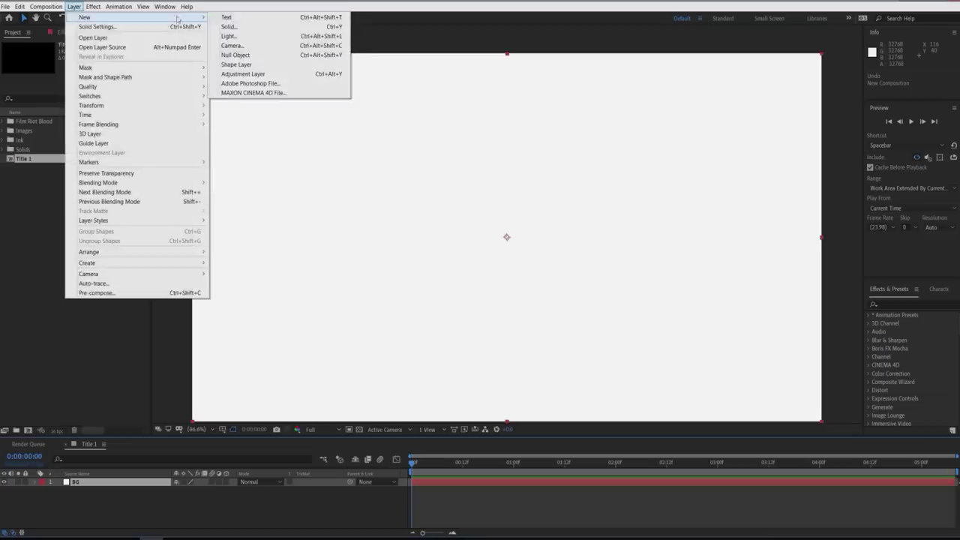
pyautogui.click(241, 28)
pyautogui.write('Ink')
pyautogui.click(213, 316)
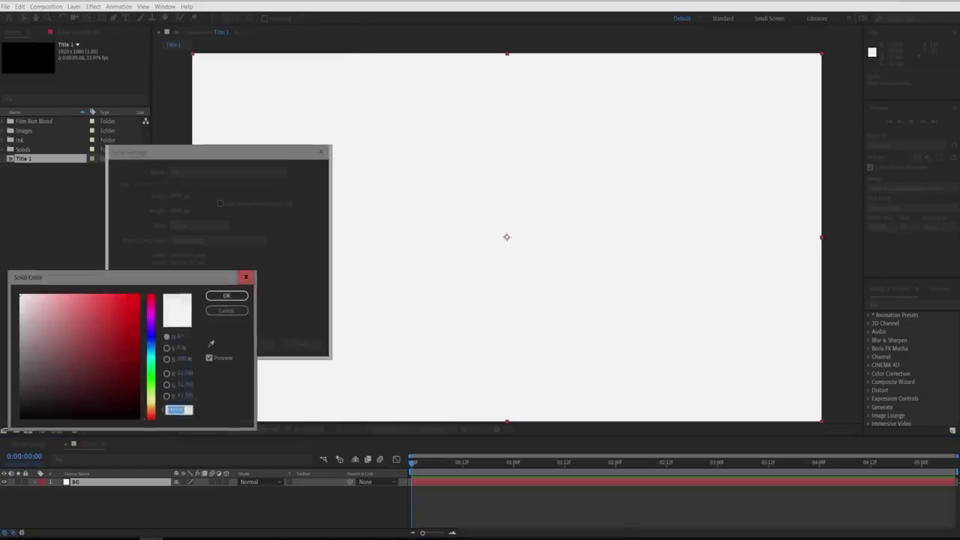
pyautogui.click(45, 420)
pyautogui.click(227, 296)
pyautogui.click(253, 343)
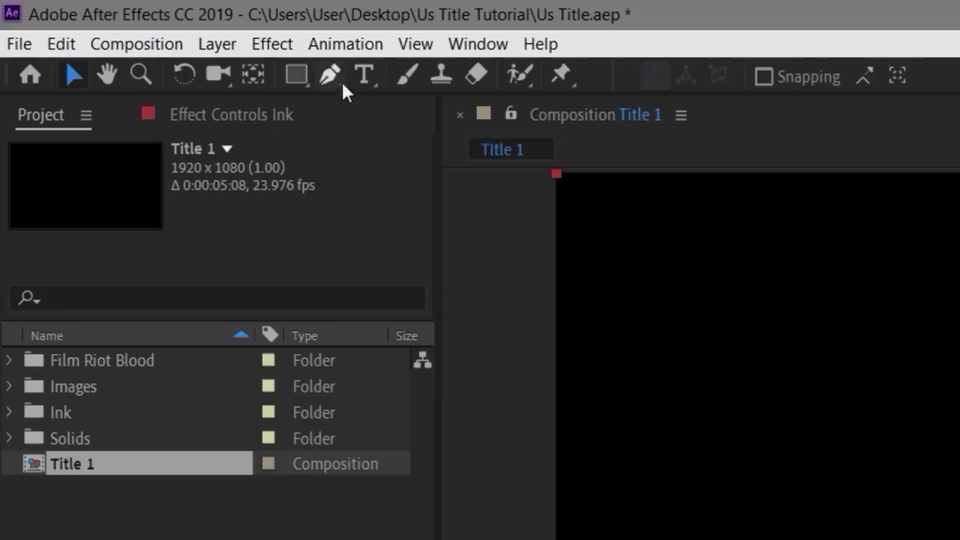
# Draw a closed, irregular curved mask on the Ink layer with the Pen tool, forming a branching blob shape.
pyautogui.click(114, 18)
pyautogui.moveTo(518, 190); pyautogui.dragTo(496, 229)
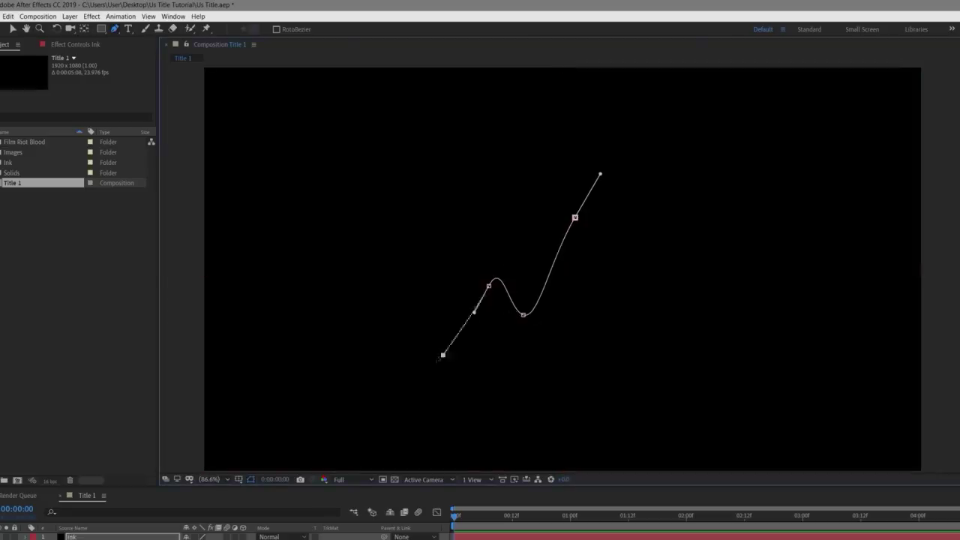
pyautogui.moveTo(443, 356); pyautogui.dragTo(408, 351)
pyautogui.moveTo(463, 281); pyautogui.dragTo(455, 237)
pyautogui.moveTo(403, 181); pyautogui.dragTo(390, 124)
pyautogui.moveTo(448, 131); pyautogui.dragTo(462, 154)
pyautogui.moveTo(449, 186); pyautogui.dragTo(427, 213)
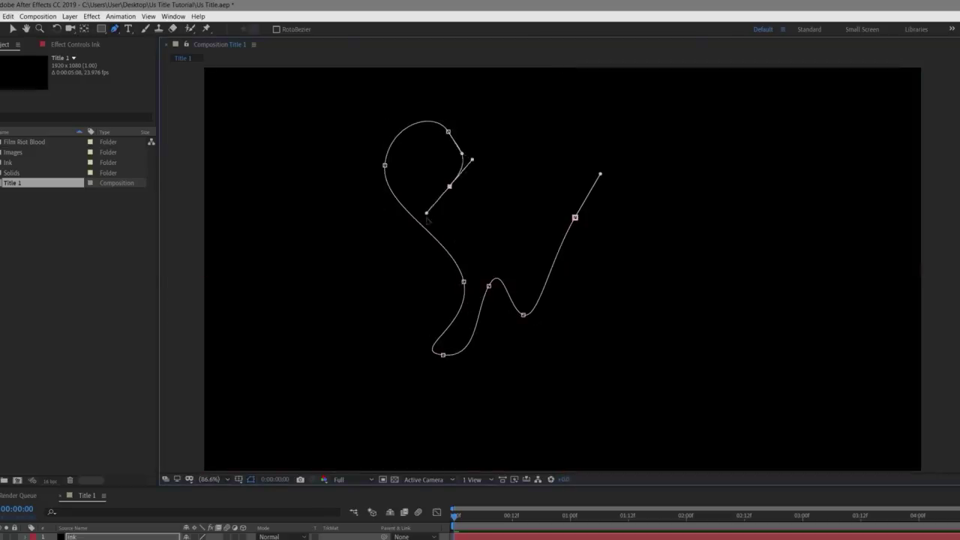
pyautogui.moveTo(507, 252); pyautogui.dragTo(539, 223)
pyautogui.click(575, 217)
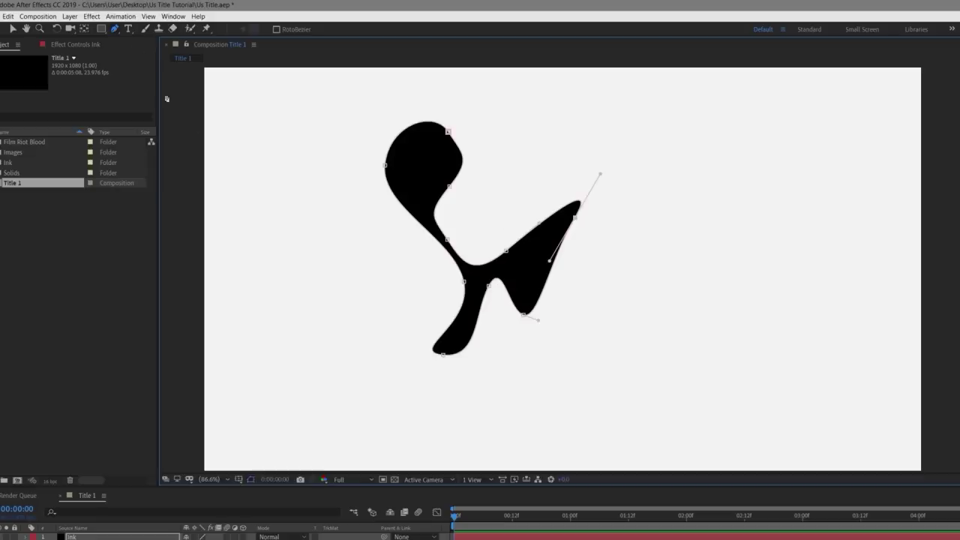
# Apply Turbulent Displace to the Ink layer with Amount 155 and Complexity 8.6.
pyautogui.click(91, 16)
pyautogui.moveTo(146, 150)
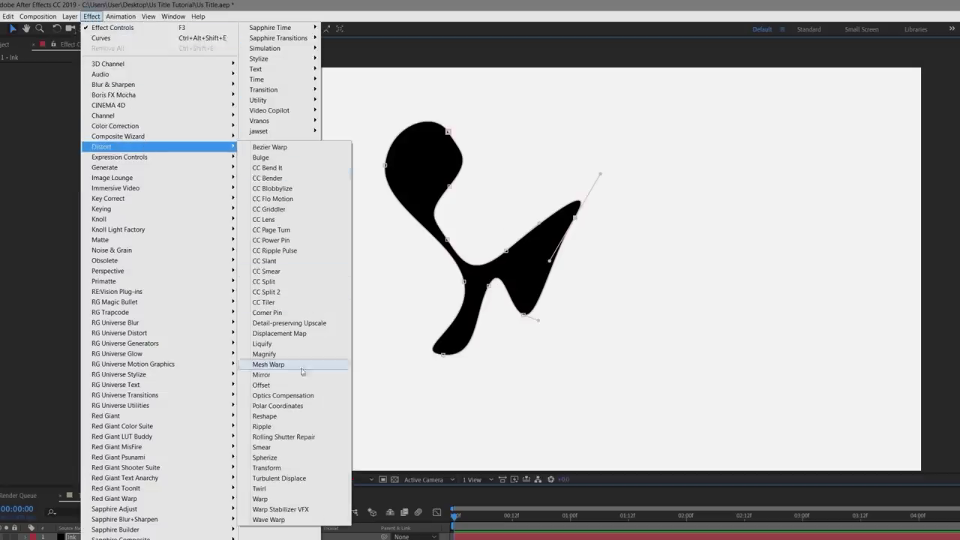
pyautogui.click(299, 478)
pyautogui.moveTo(82, 86); pyautogui.dragTo(121, 85)
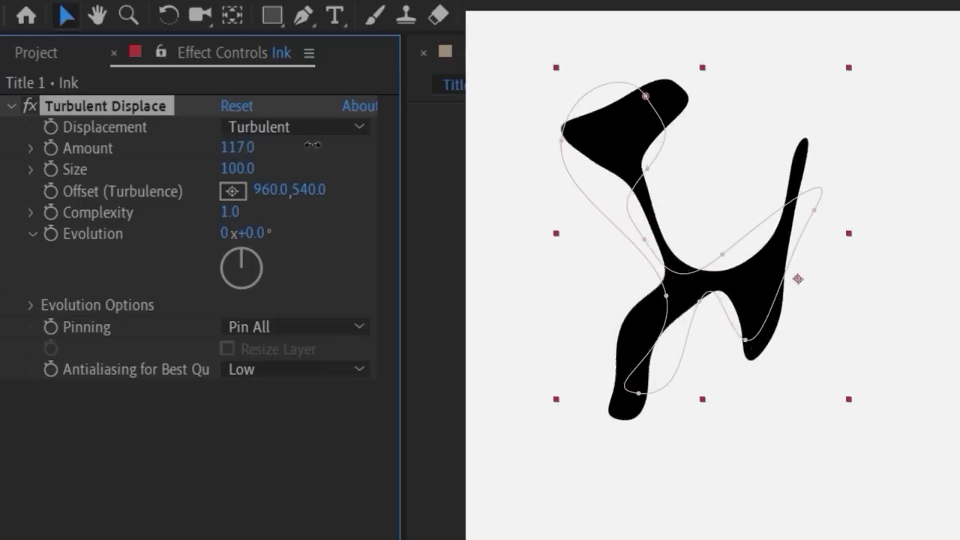
pyautogui.moveTo(313, 144); pyautogui.dragTo(358, 150)
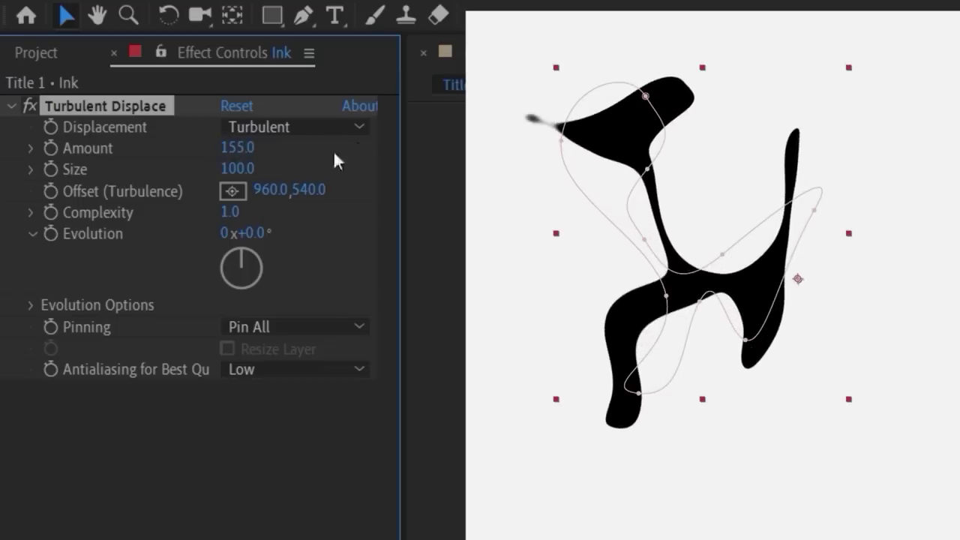
pyautogui.moveTo(250, 212)
pyautogui.mouseDown()
pyautogui.moveTo(322, 214)
pyautogui.moveTo(592, 80)
pyautogui.moveTo(724, 84)
pyautogui.mouseUp()
# Feather the Ink layer's mask by 44 pixels and add a Mask Path keyframe at the first frame.
pyautogui.press('f')
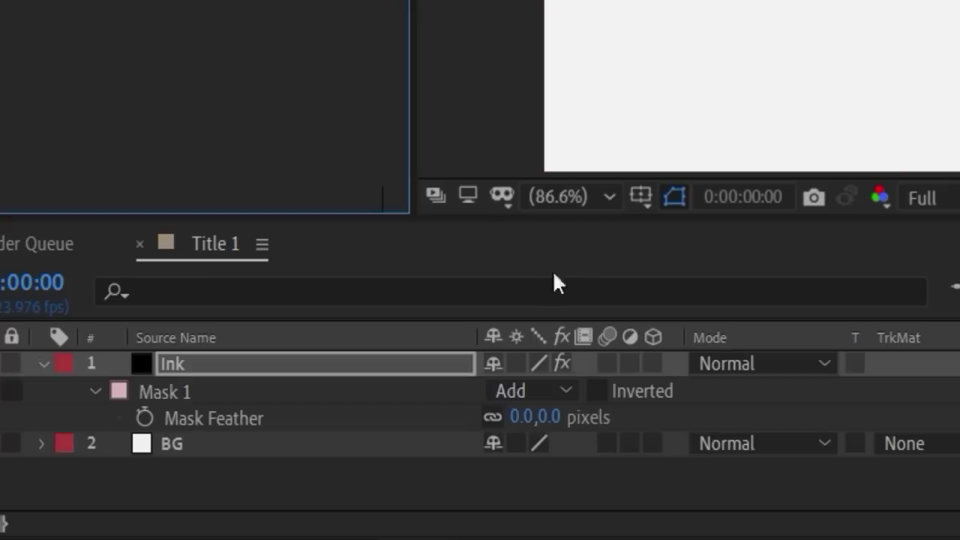
pyautogui.moveTo(552, 421); pyautogui.dragTo(616, 424)
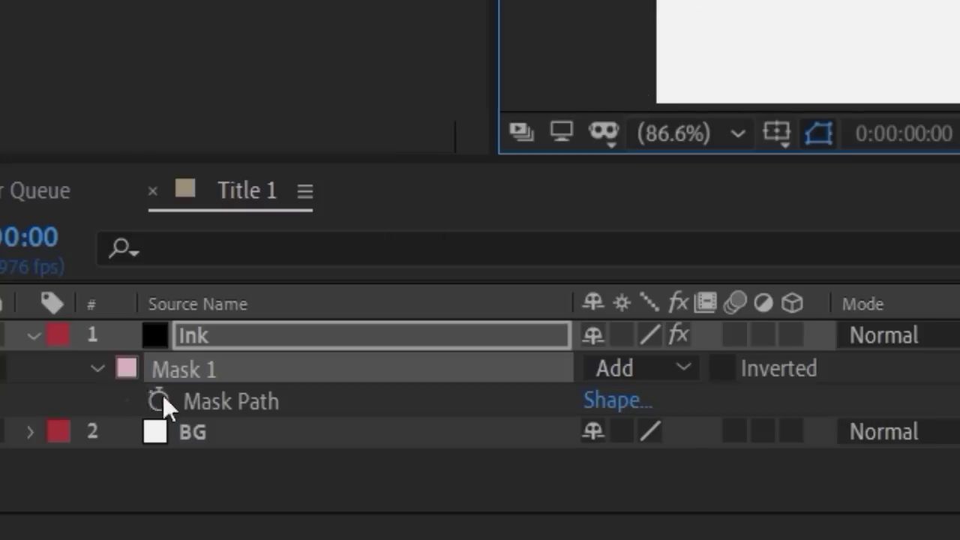
pyautogui.click(161, 399)
# Add a Mask Expansion keyframe at the first frame with a value of -62 pixels.
pyautogui.click(96, 370)
pyautogui.click(96, 371)
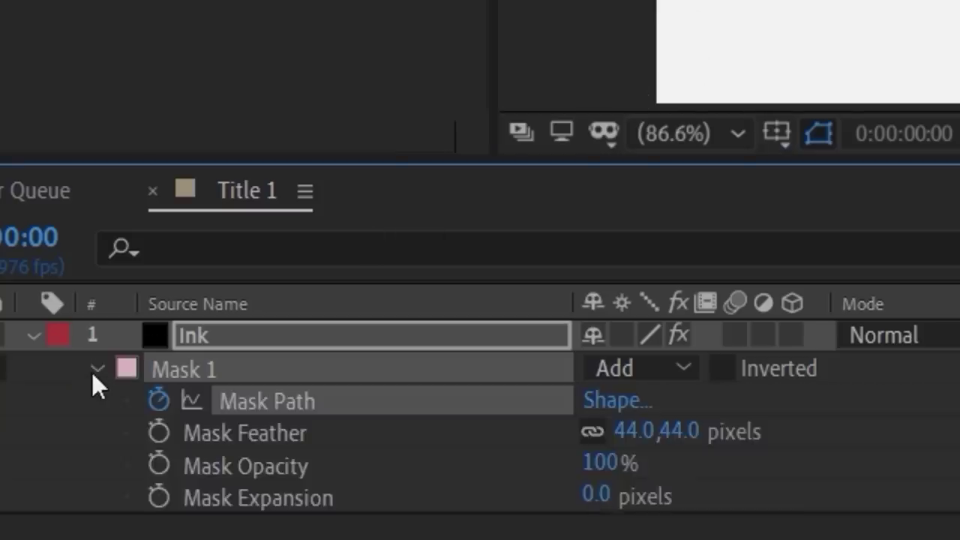
pyautogui.scroll(-1, 105, 420)
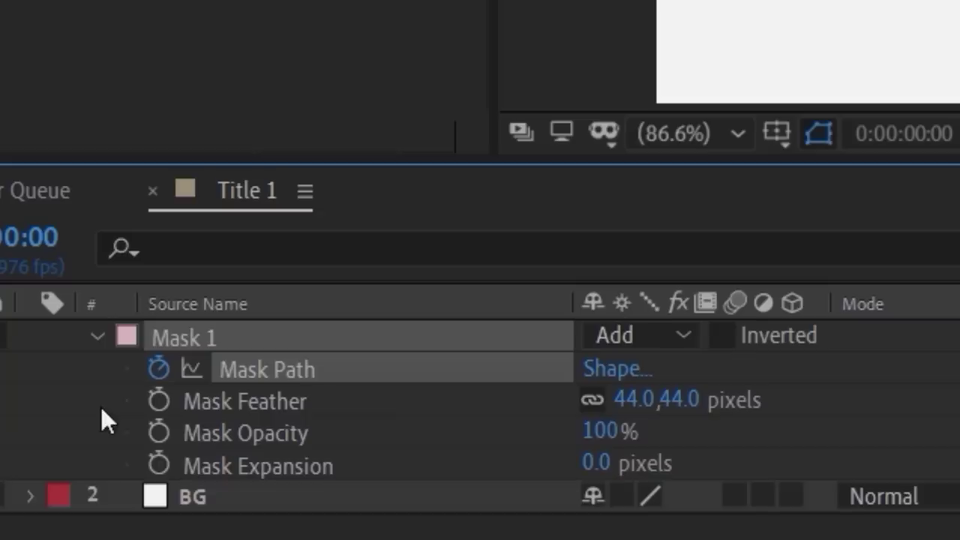
pyautogui.click(158, 465)
pyautogui.moveTo(598, 464); pyautogui.dragTo(543, 458)
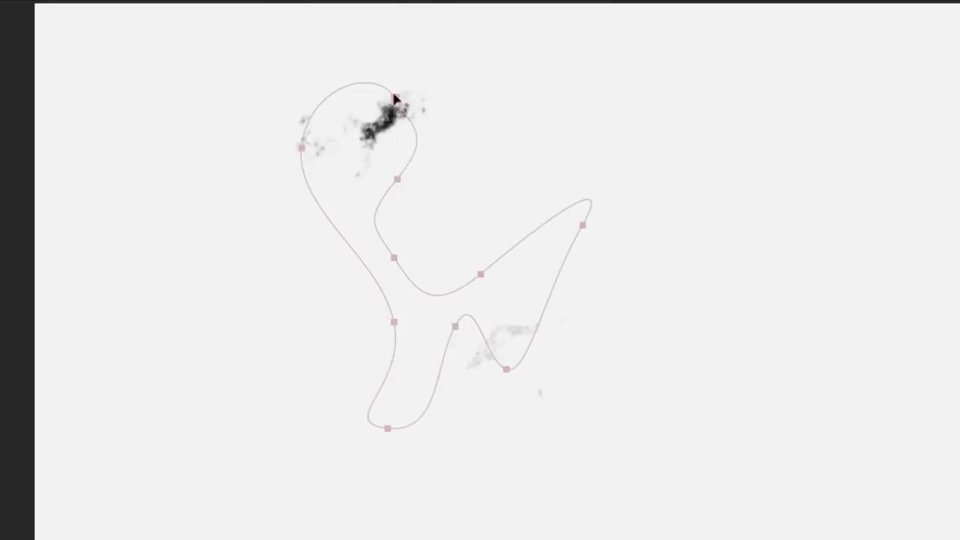
# Scale the Ink mask path down at the first frame and move it slightly up towards the middle of the original shape.
pyautogui.click(294, 64)
pyautogui.moveTo(294, 64); pyautogui.dragTo(446, 200)
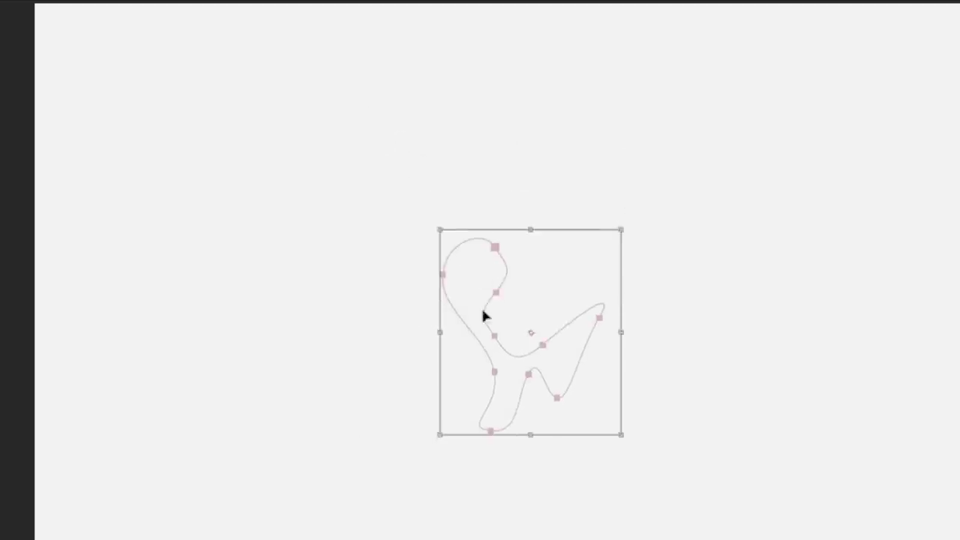
pyautogui.moveTo(483, 308); pyautogui.dragTo(471, 254)
pyautogui.press('Return')
# At 4 seconds, set Mask Expansion to 50 pixels and enlarge and reposition the mask path.
pyautogui.moveTo(471, 455); pyautogui.dragTo(492, 460)
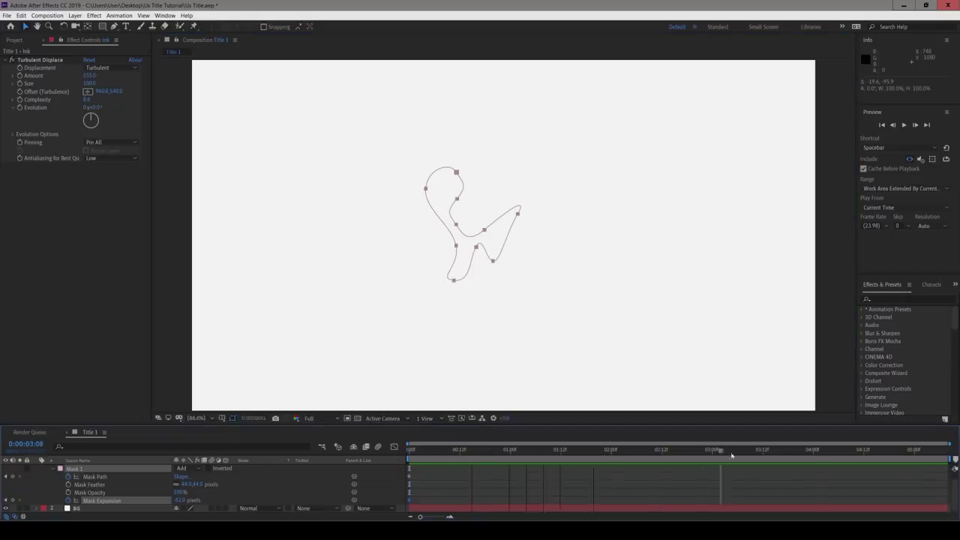
pyautogui.moveTo(177, 500); pyautogui.dragTo(230, 497)
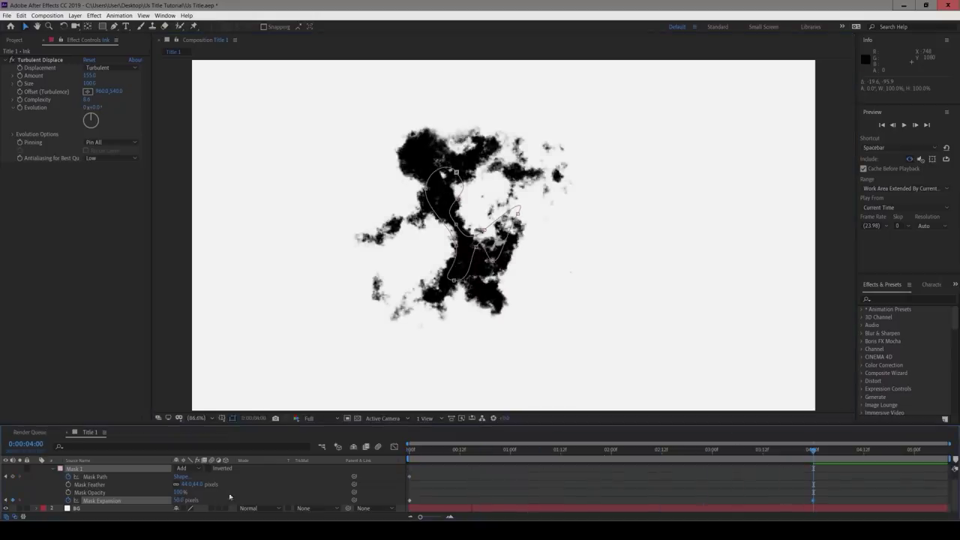
pyautogui.moveTo(423, 162)
pyautogui.mouseDown()
pyautogui.moveTo(197, 65)
pyautogui.moveTo(194, 49)
pyautogui.mouseUp()
pyautogui.moveTo(325, 282); pyautogui.dragTo(270, 345)
pyautogui.moveTo(419, 218); pyautogui.dragTo(458, 240)
pyautogui.press('Return')
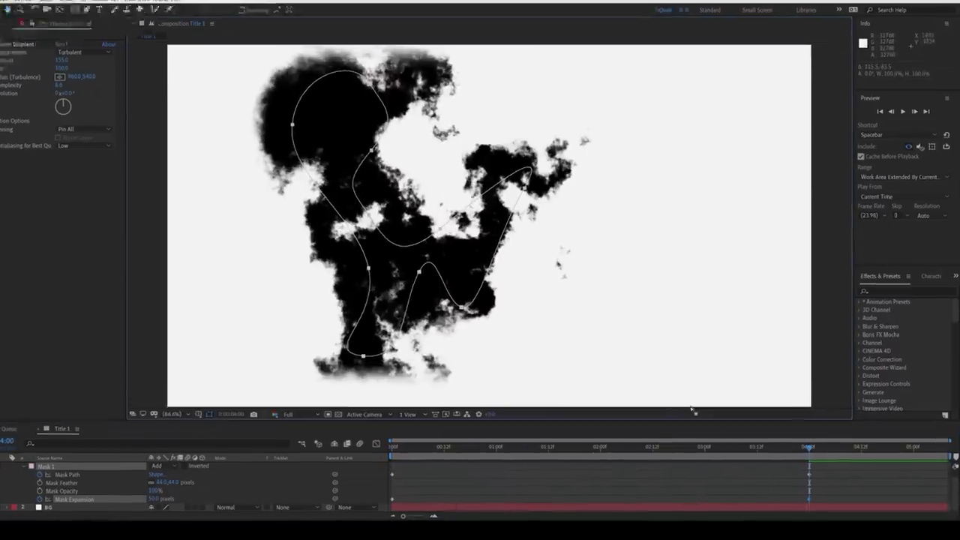
# Apply Easy Ease to the Mask Path and Mask Expansion keyframes at 4 seconds.
pyautogui.moveTo(787, 473); pyautogui.dragTo(842, 502)
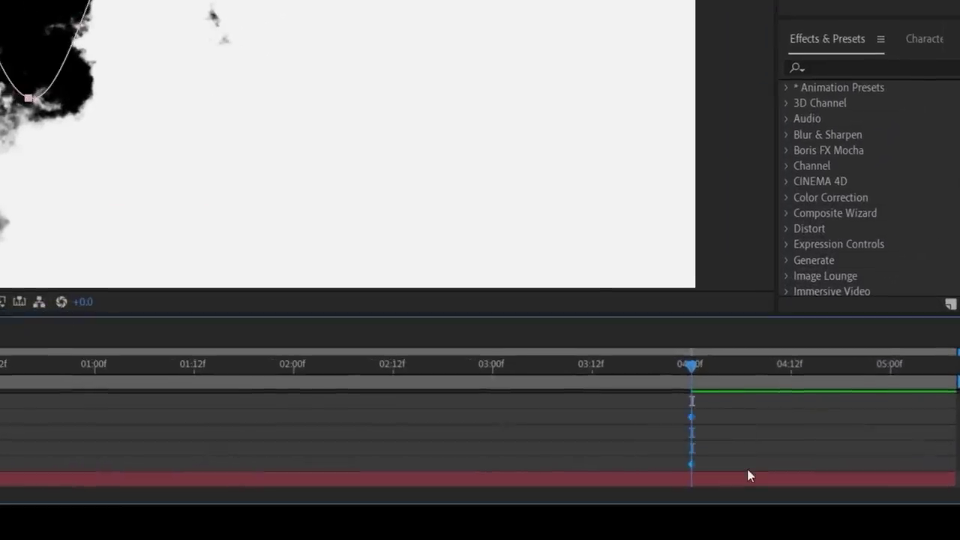
pyautogui.press('F9')
pyautogui.click(640, 453)
# Preview the ink growth animation from the first frame and scrub through it to inspect the spread.
pyautogui.moveTo(690, 366); pyautogui.dragTo(75, 401)
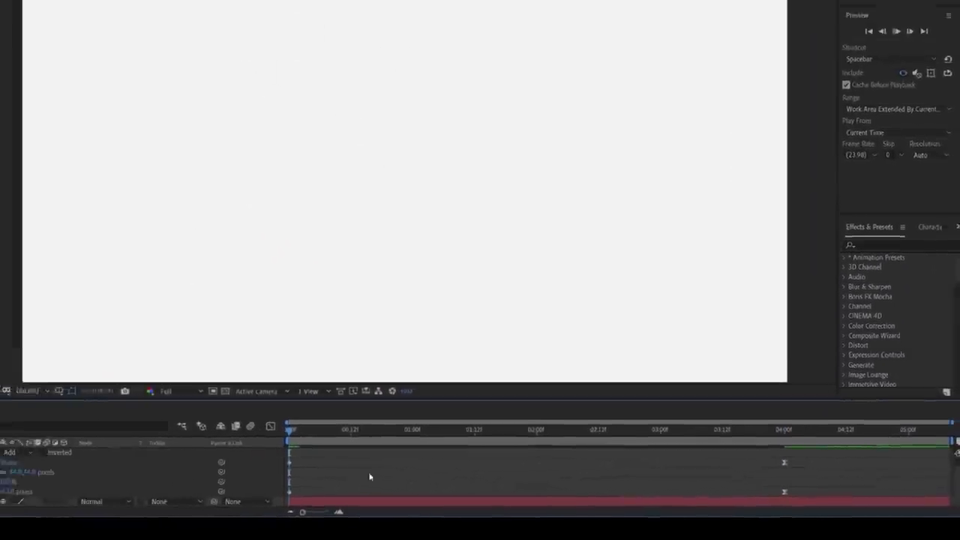
pyautogui.press('space')
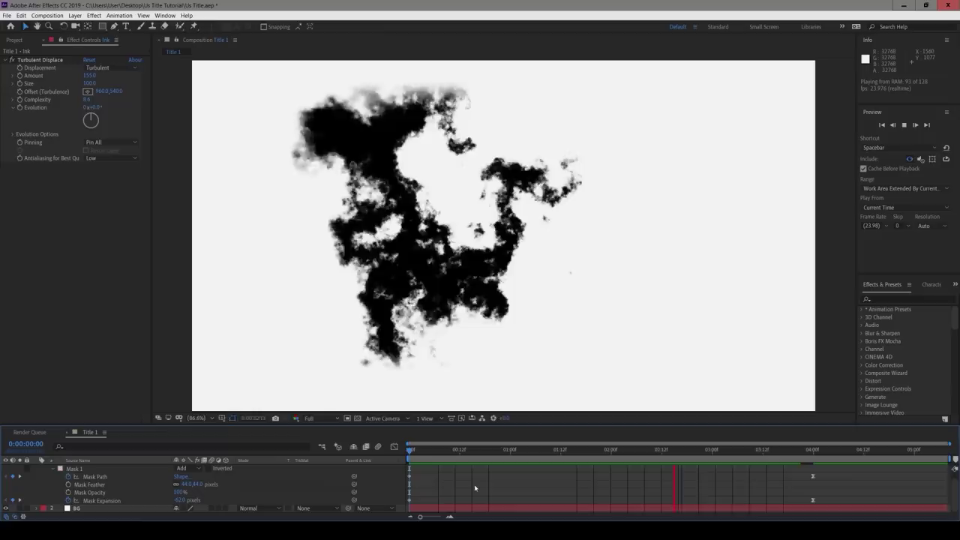
pyautogui.press('space')
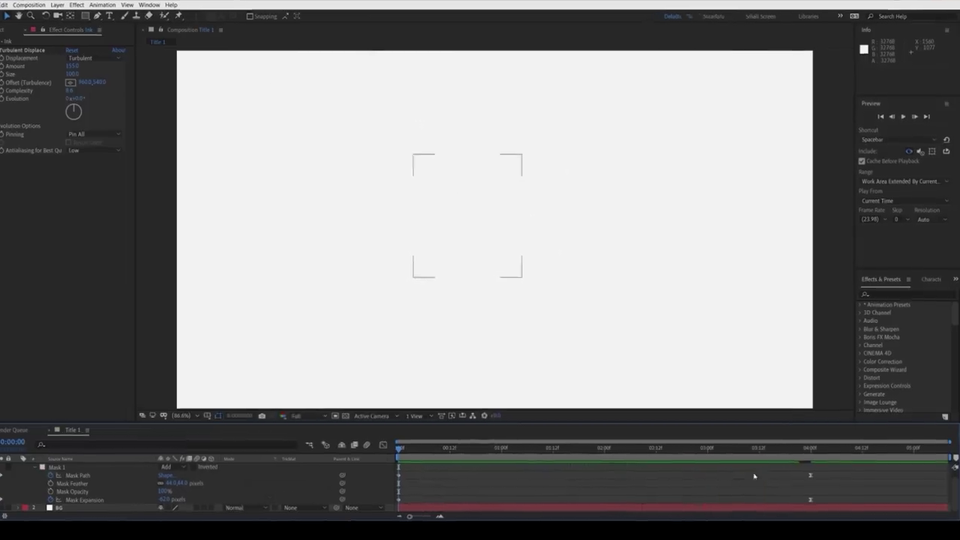
pyautogui.moveTo(756, 471); pyautogui.dragTo(705, 477)
pyautogui.moveTo(303, 433); pyautogui.dragTo(496, 438)
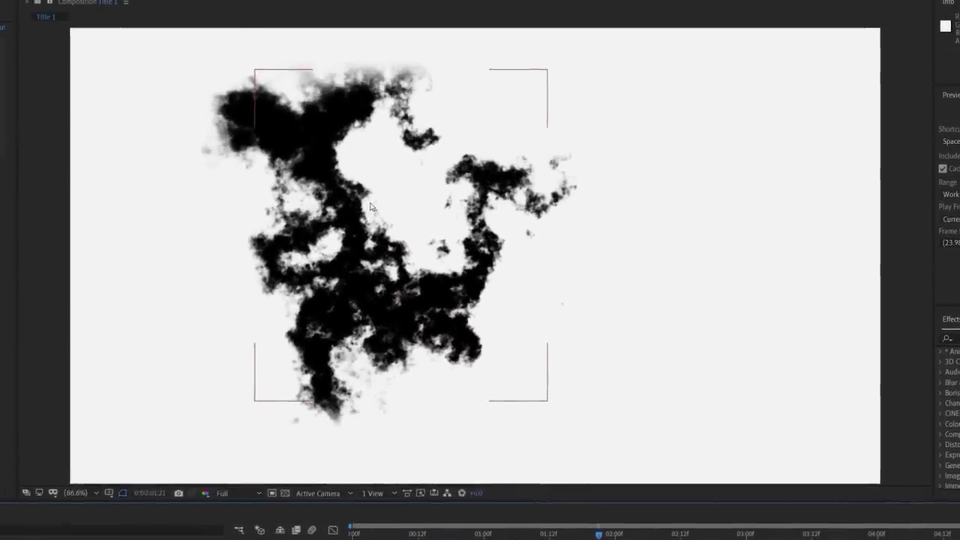
# Apply the Inner/Outer Key effect to the Ink layer and place it above Turbulent Displace.
pyautogui.click(958, 338)
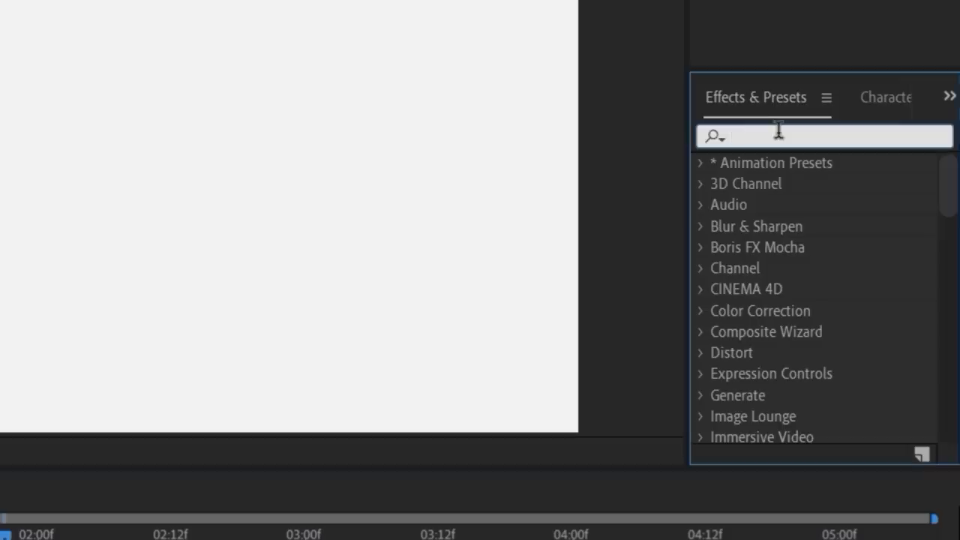
pyautogui.write('inner')
pyautogui.moveTo(805, 183)
pyautogui.mouseDown()
pyautogui.moveTo(622, 187)
pyautogui.moveTo(177, 338)
pyautogui.moveTo(131, 311)
pyautogui.mouseUp()
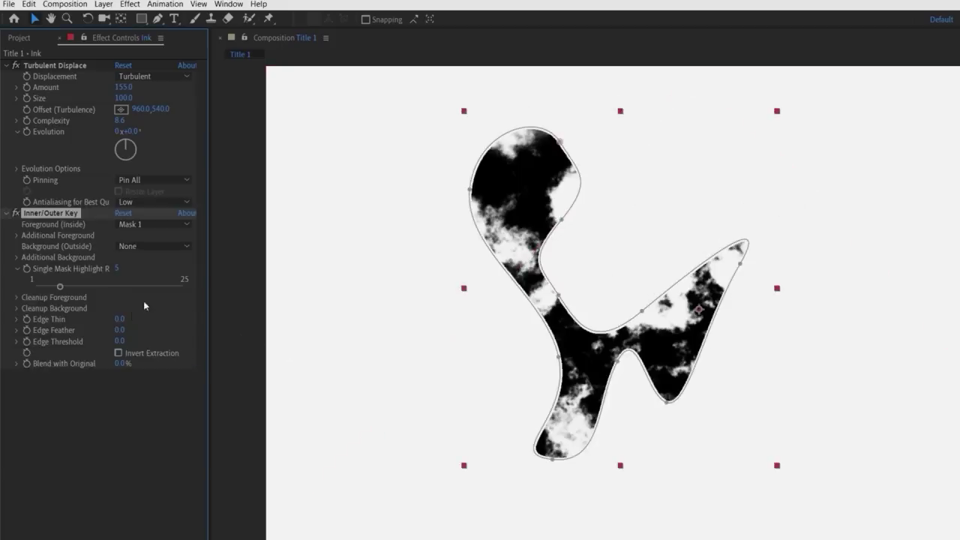
pyautogui.moveTo(64, 215); pyautogui.dragTo(62, 67)
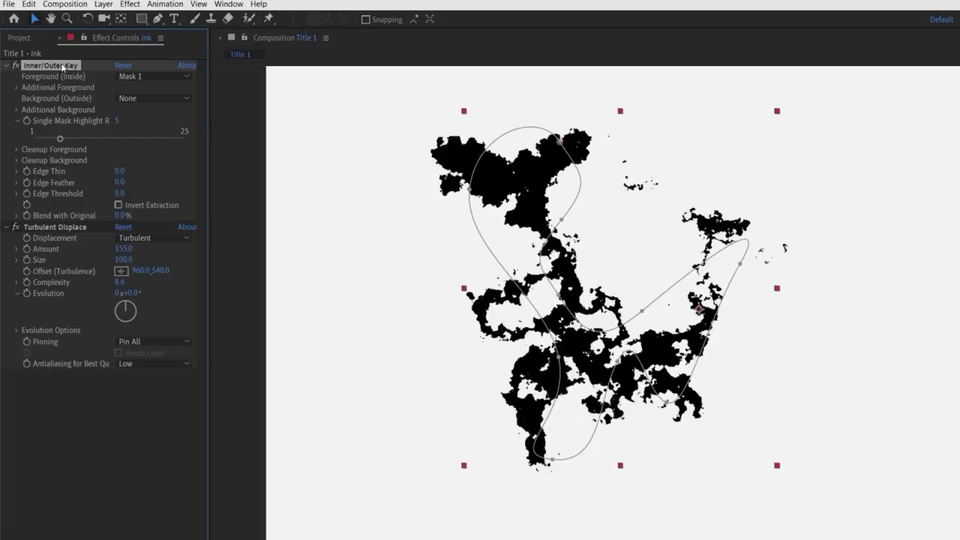
# In Inner/Outer Key, set Foreground (Inside) to None, Edge Thin to 2.7 and Edge Feather to 64.1.
pyautogui.click(123, 77)
pyautogui.click(127, 90)
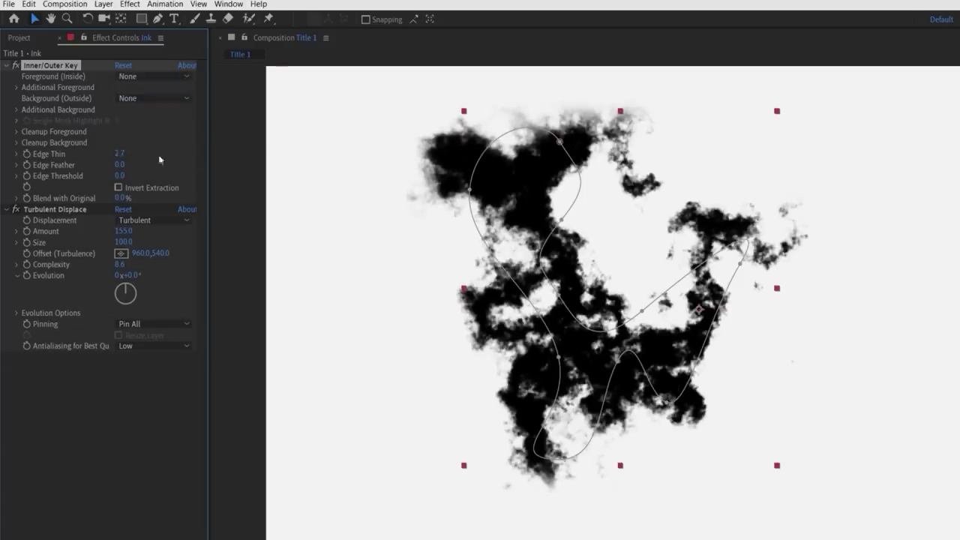
pyautogui.moveTo(121, 165); pyautogui.dragTo(125, 165)
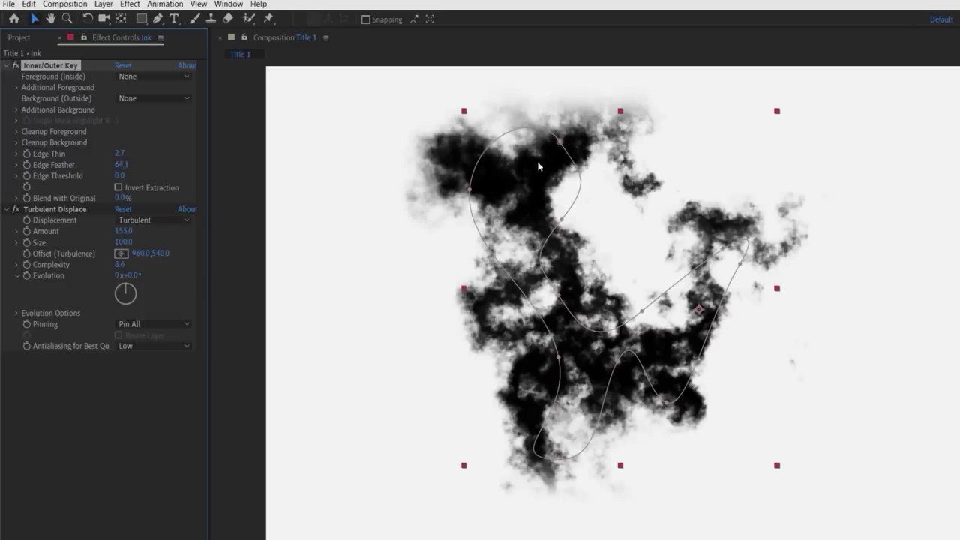
# Toggle the Inner/Outer Key effect off and on to compare the ink's edge softness.
pyautogui.click(18, 68)
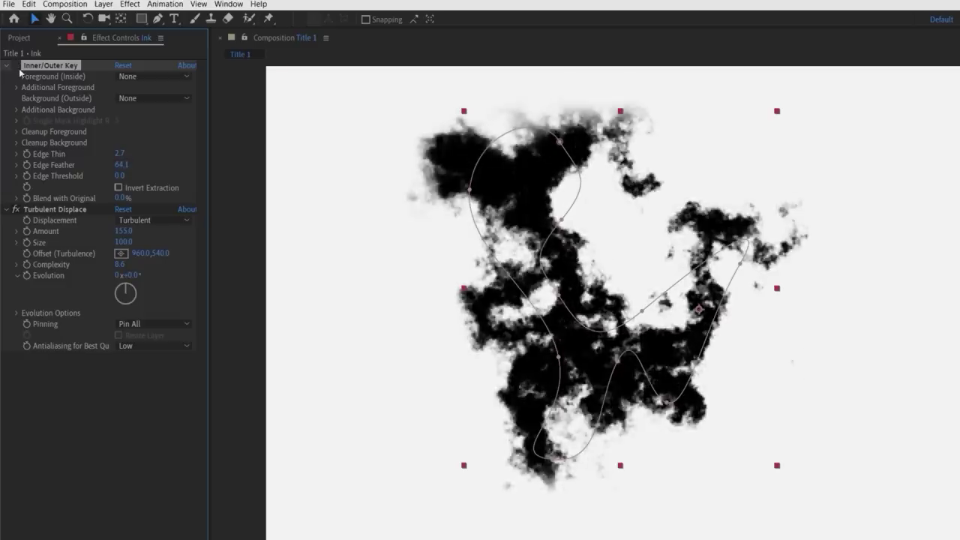
pyautogui.click(19, 70)
pyautogui.click(19, 69)
pyautogui.click(19, 69)
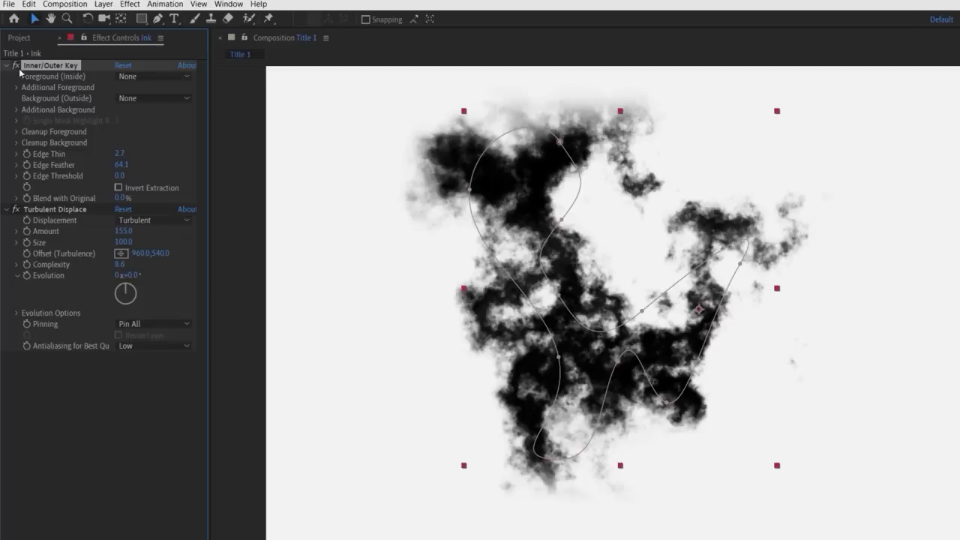
# Add an adjustment layer above the Ink layer and name it Mirror.
pyautogui.click(103, 3)
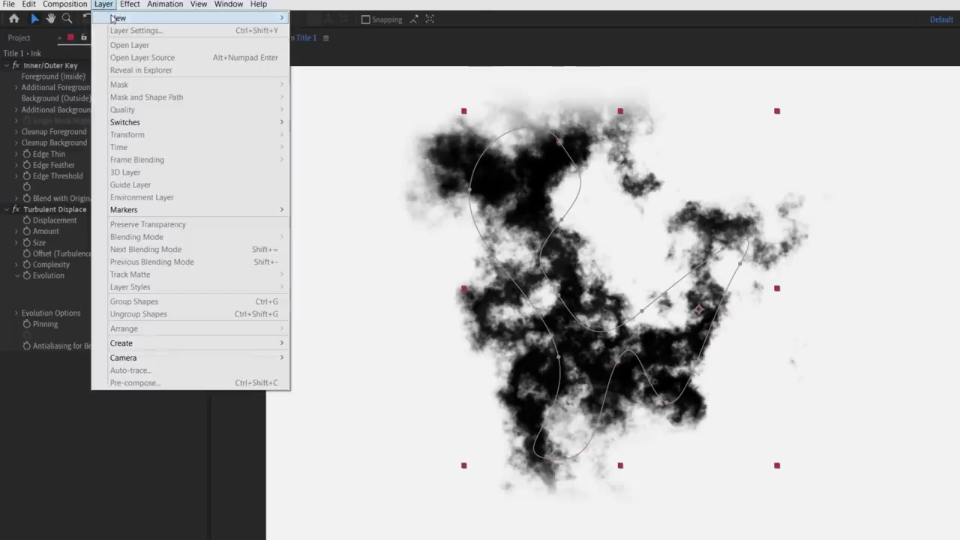
pyautogui.moveTo(120, 17)
pyautogui.click(351, 94)
pyautogui.press('Return')
pyautogui.write('Mirror')
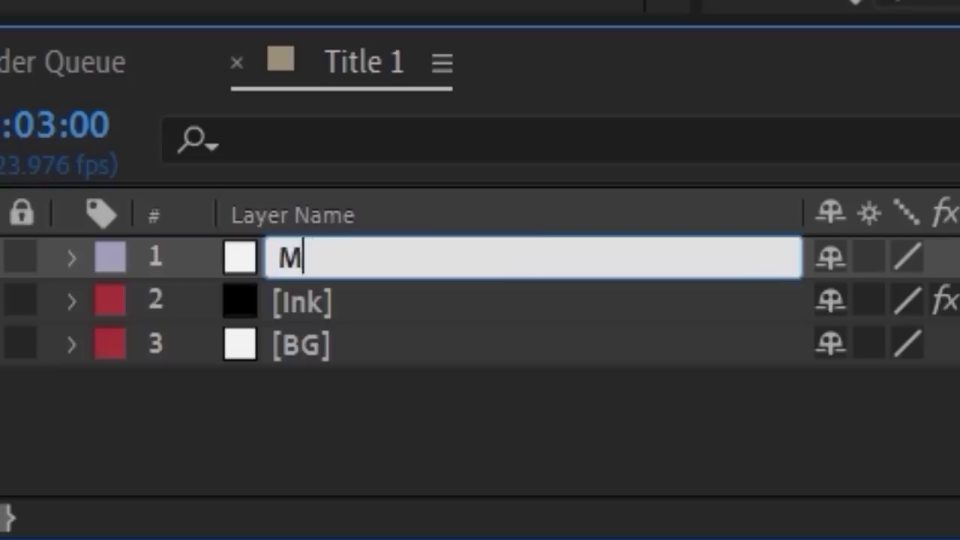
# Apply the Distort Mirror effect to the Mirror adjustment layer.
pyautogui.press('Return')
pyautogui.click(676, 239)
pyautogui.write('Mirror')
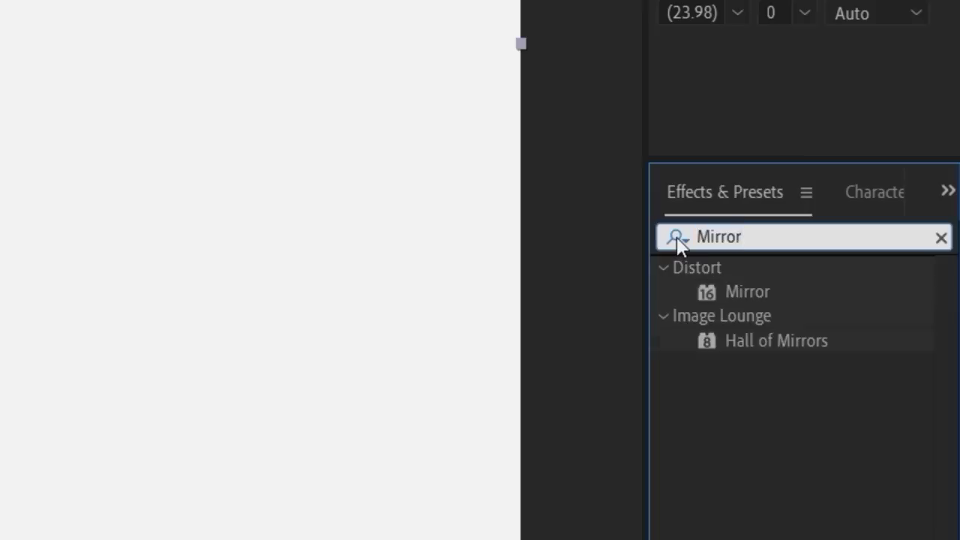
pyautogui.moveTo(732, 289); pyautogui.dragTo(300, 293)
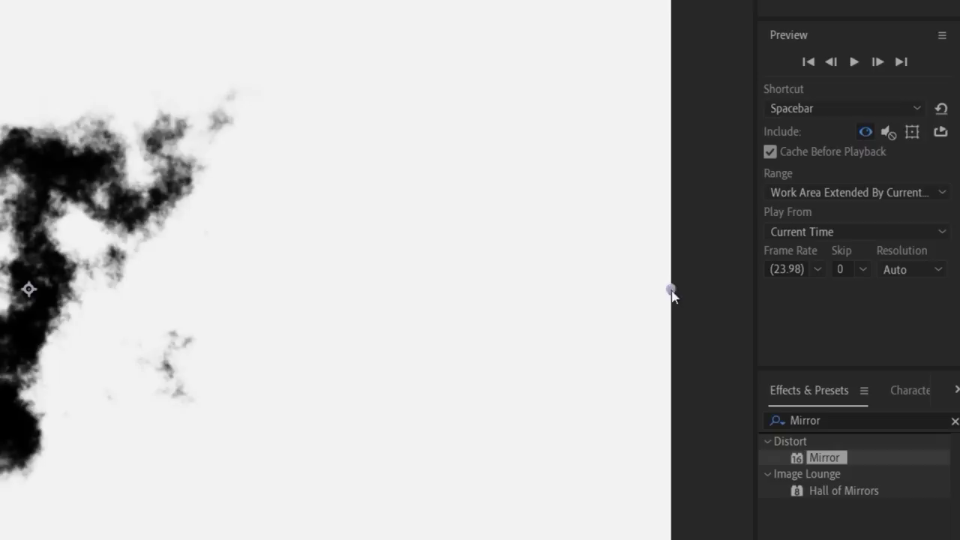
# Set the Mirror effect's horizontal Reflection Center to 960 so the reflection runs down the middle of the composition.
pyautogui.moveTo(819, 237); pyautogui.dragTo(510, 240)
pyautogui.click(101, 61)
pyautogui.write('9')
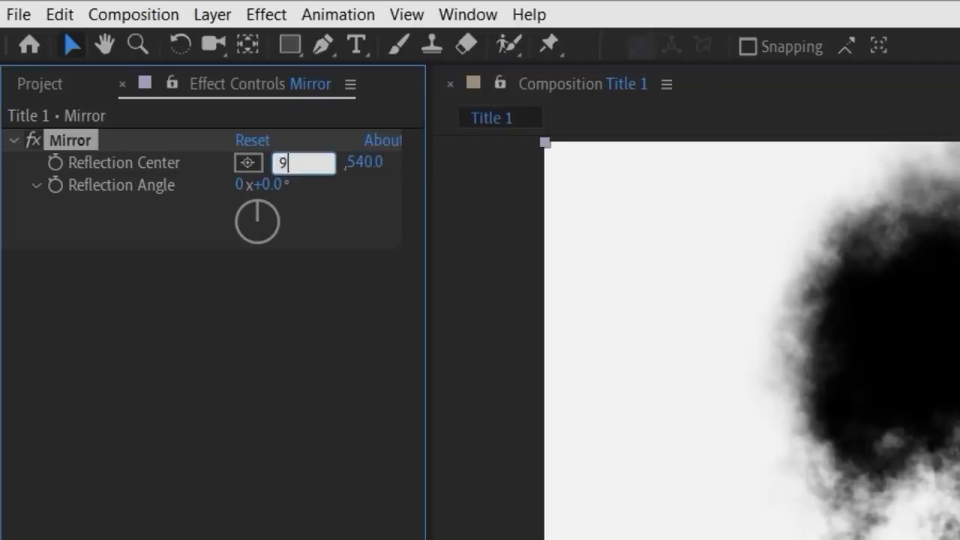
pyautogui.write('60')
pyautogui.press('Return')
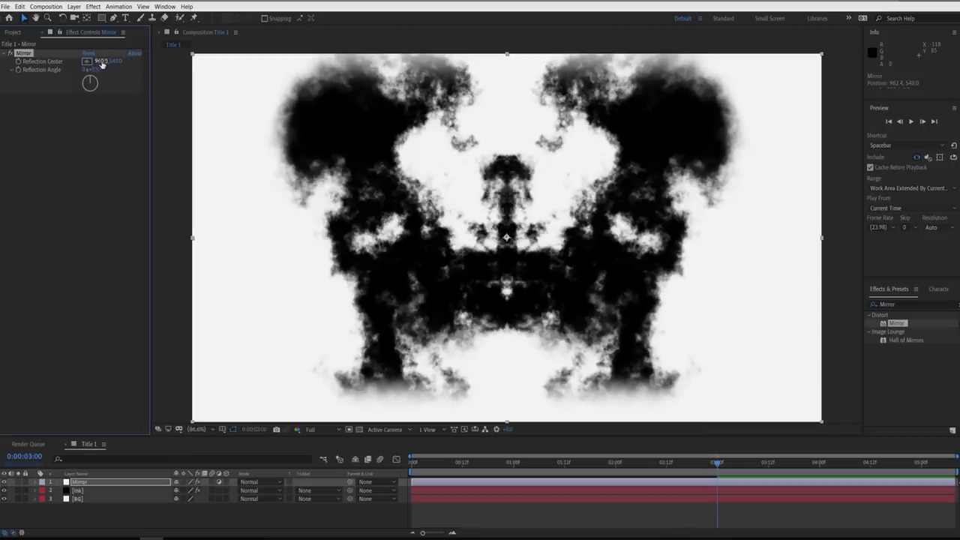
# Reshape the Ink layer's mask by moving its vertices to form a wider, lower blot with an outward-reaching foot.
pyautogui.click(87, 490)
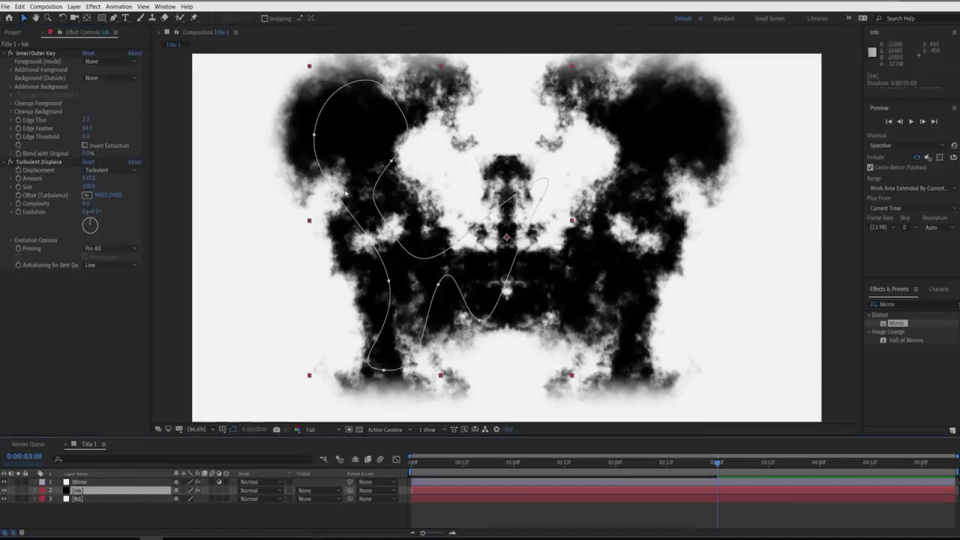
pyautogui.moveTo(391, 160); pyautogui.dragTo(417, 156)
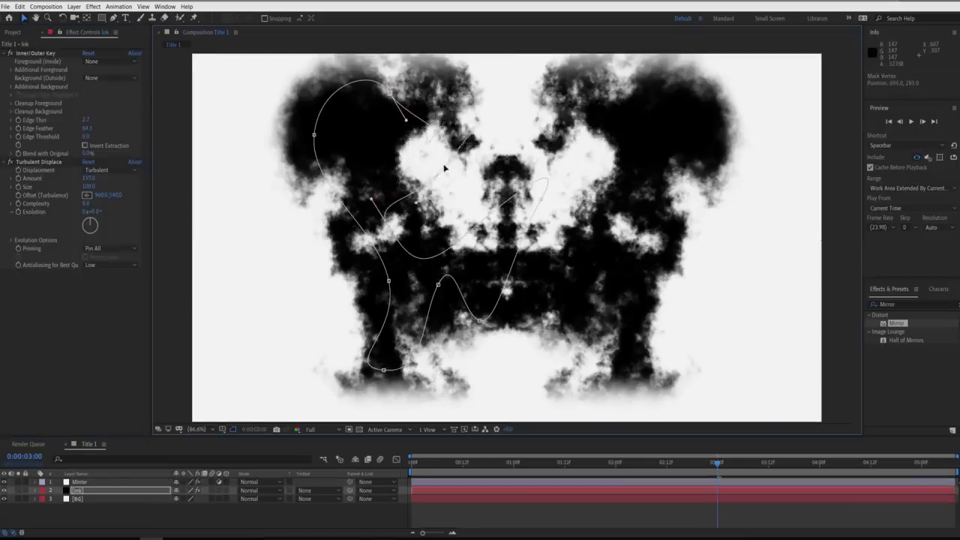
pyautogui.moveTo(389, 93); pyautogui.dragTo(372, 137)
pyautogui.moveTo(314, 135); pyautogui.dragTo(286, 172)
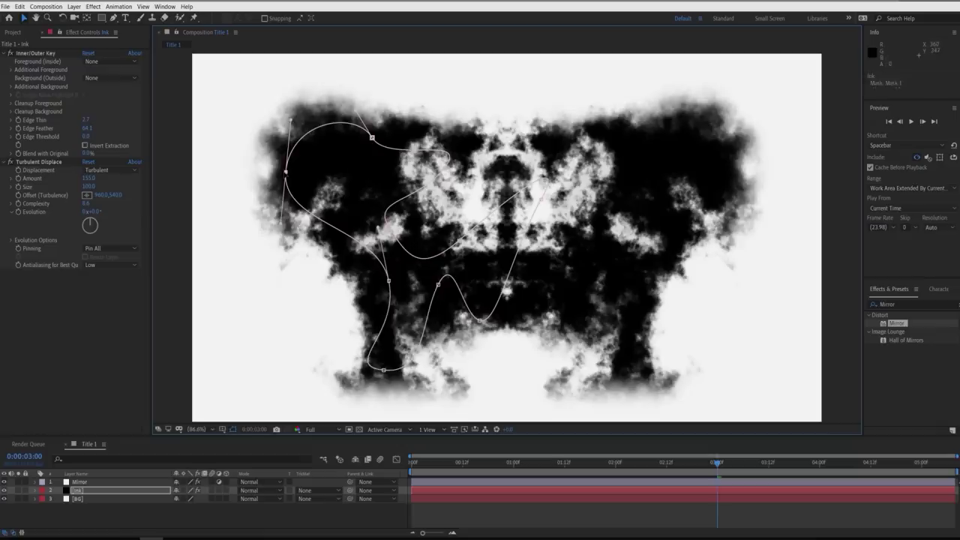
pyautogui.moveTo(384, 370); pyautogui.dragTo(332, 357)
pyautogui.moveTo(388, 281)
pyautogui.mouseDown()
pyautogui.moveTo(366, 280)
pyautogui.moveTo(377, 281)
pyautogui.mouseUp()
pyautogui.moveTo(438, 284); pyautogui.dragTo(432, 270)
pyautogui.moveTo(458, 239); pyautogui.dragTo(457, 193)
pyautogui.moveTo(480, 321); pyautogui.dragTo(497, 336)
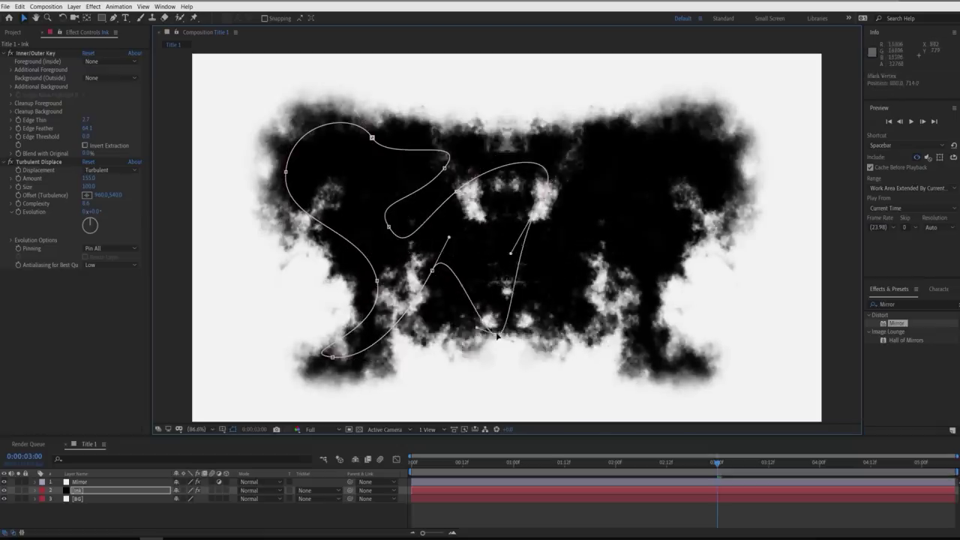
# Hide the mask outline and try rotating the Ink layer, then undo the rotation.
pyautogui.click(162, 491)
pyautogui.click(233, 429)
pyautogui.press('r')
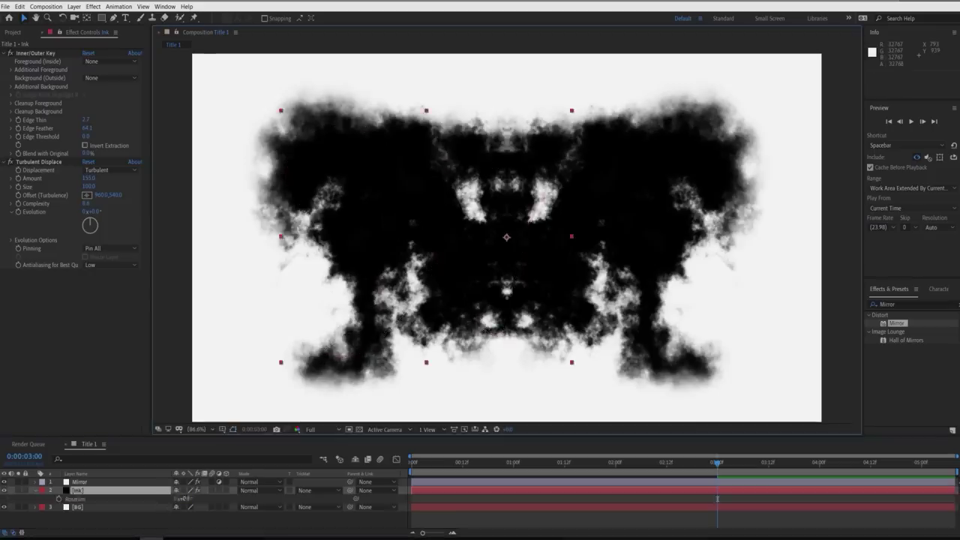
pyautogui.moveTo(187, 499); pyautogui.dragTo(92, 499)
pyautogui.hotkey('ctrl', 'z')
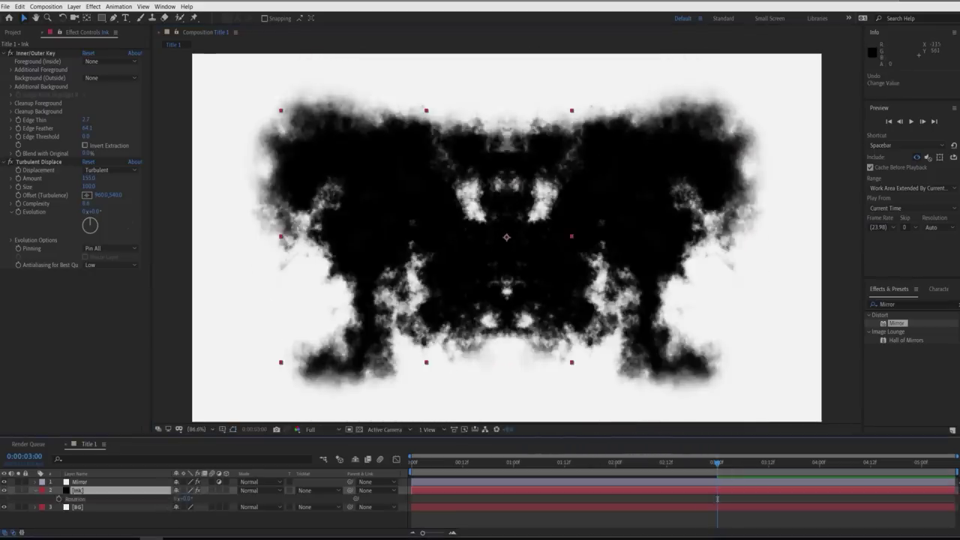
# Set Turbulent Displace's Evolution to 164° and add a Sharpen effect with a Sharpen Amount of 90 to the Ink layer.
pyautogui.moveTo(90, 218); pyautogui.dragTo(90, 233)
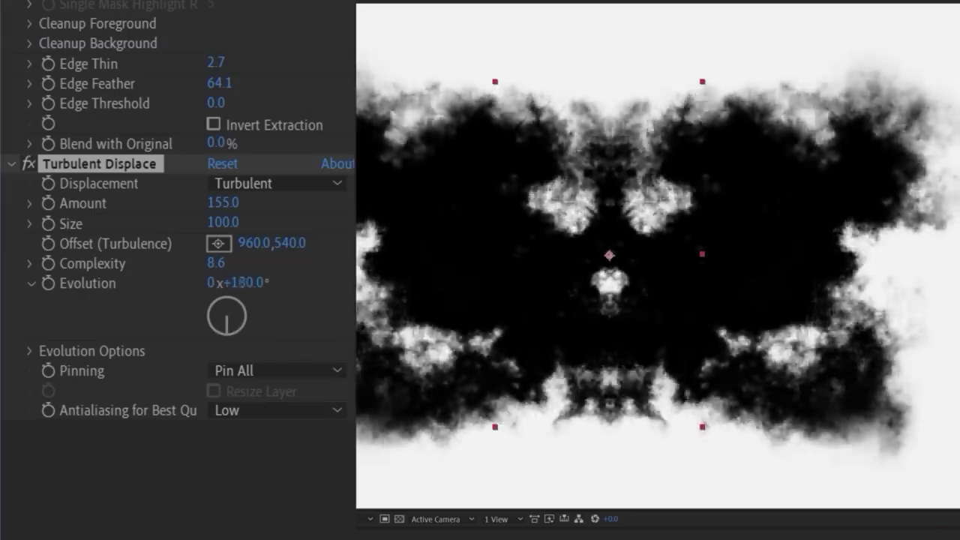
pyautogui.moveTo(241, 282); pyautogui.dragTo(237, 282)
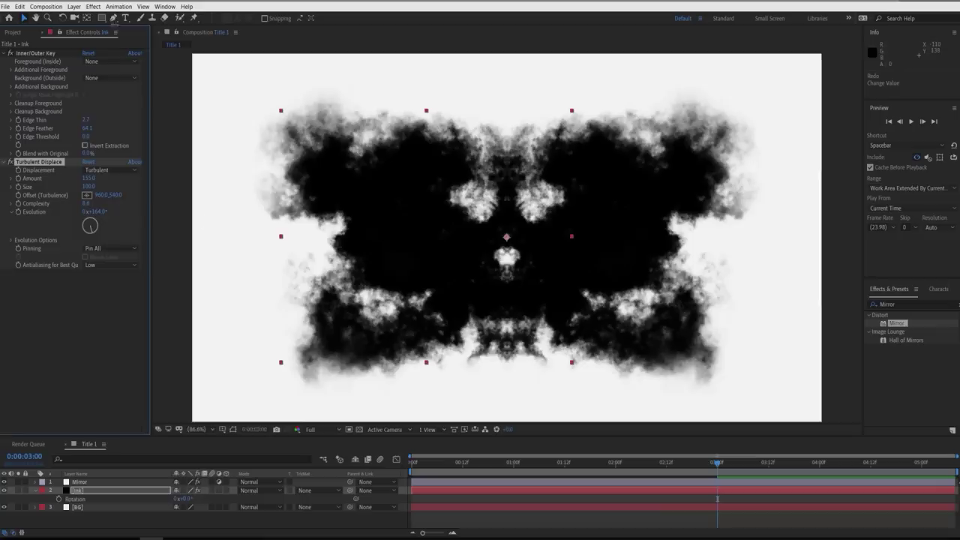
pyautogui.click(93, 6)
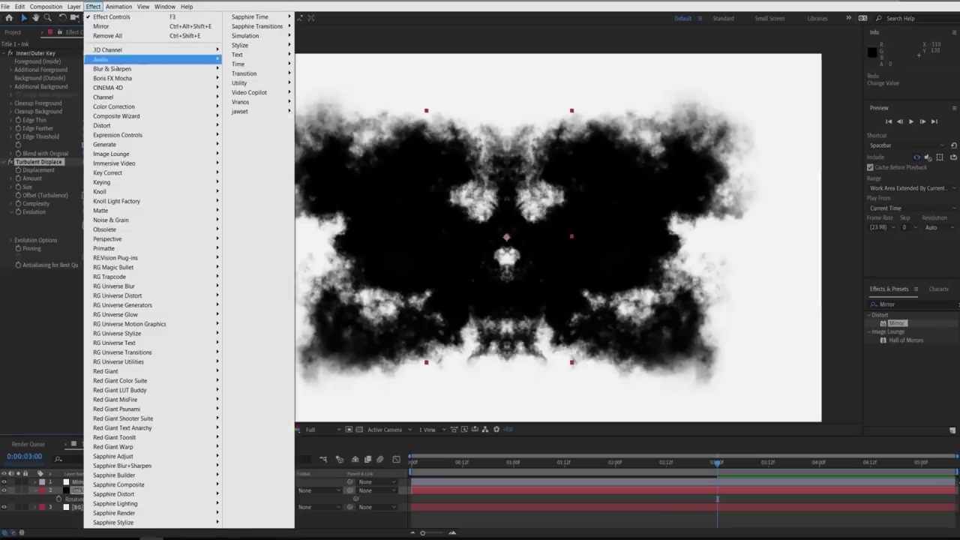
pyautogui.moveTo(125, 69)
pyautogui.click(246, 192)
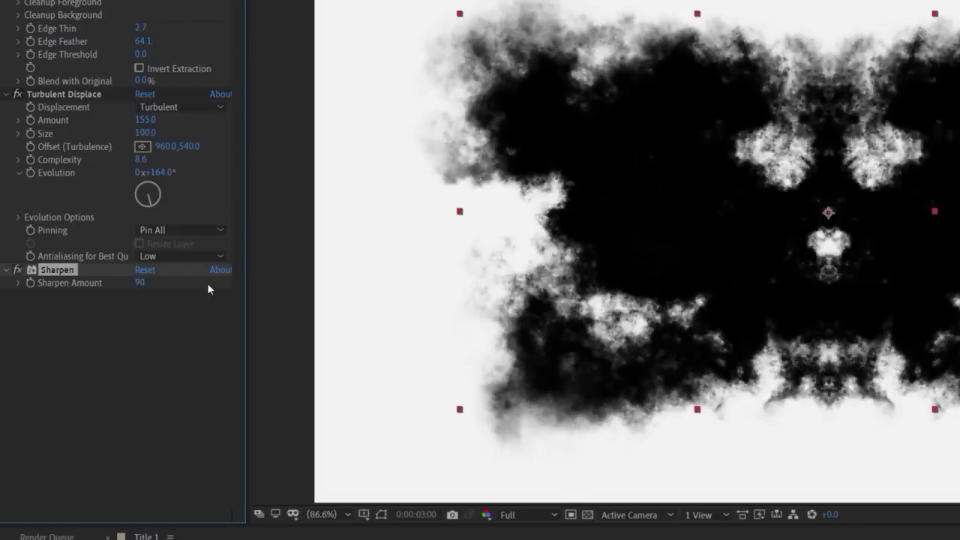
pyautogui.press('space')
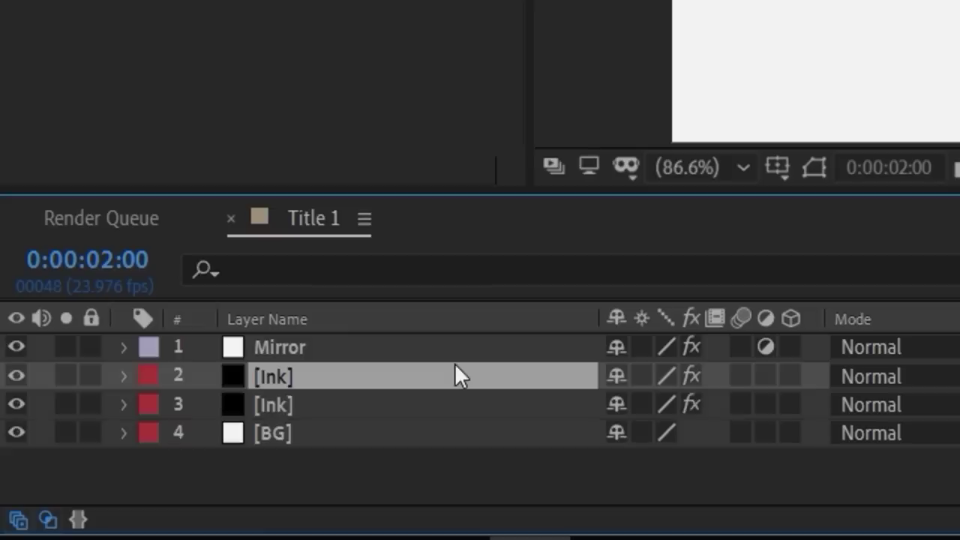
# Reveal the keyframed properties of the upper Ink layer and turn off its Mask Path animation.
pyautogui.press('u')
pyautogui.press('u')
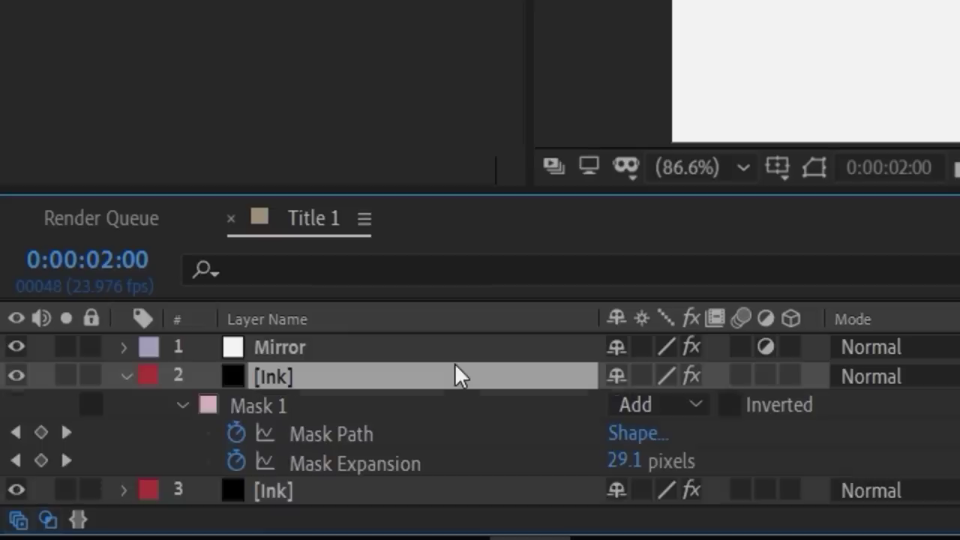
pyautogui.click(235, 436)
# Delete the left-hand vertices of the upper Ink layer's mask and reshape the remaining ones into a rounded central form.
pyautogui.moveTo(276, 96)
pyautogui.mouseDown()
pyautogui.moveTo(355, 206)
pyautogui.moveTo(410, 382)
pyautogui.mouseUp()
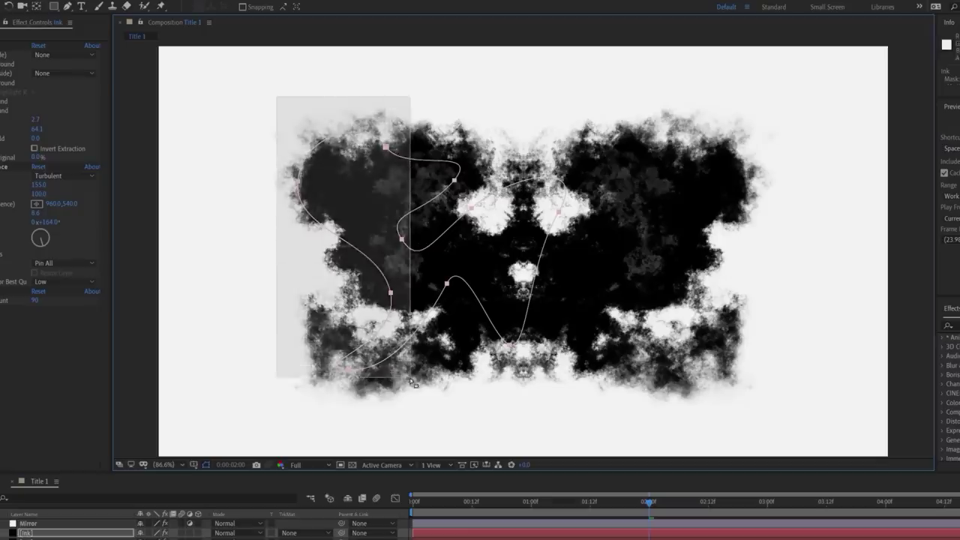
pyautogui.press('Delete')
pyautogui.click(455, 180)
pyautogui.press('Delete')
pyautogui.click(470, 207)
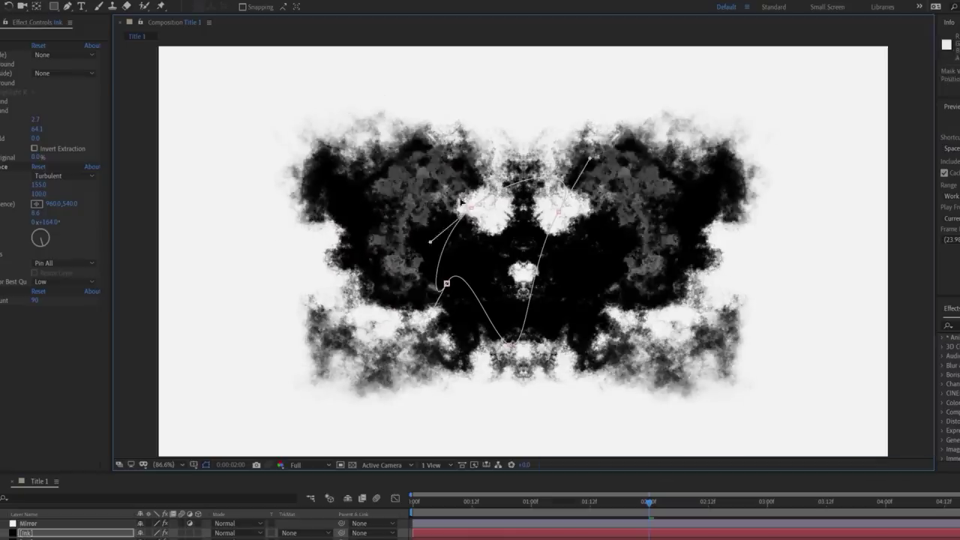
pyautogui.moveTo(461, 202); pyautogui.dragTo(454, 183)
pyautogui.moveTo(430, 315)
pyautogui.mouseDown()
pyautogui.moveTo(471, 308)
pyautogui.moveTo(464, 315)
pyautogui.mouseUp()
# Set the upper Ink layer's Turbulent Displace Evolution to 261° and lower its Amount to under 100.
pyautogui.click(35, 240)
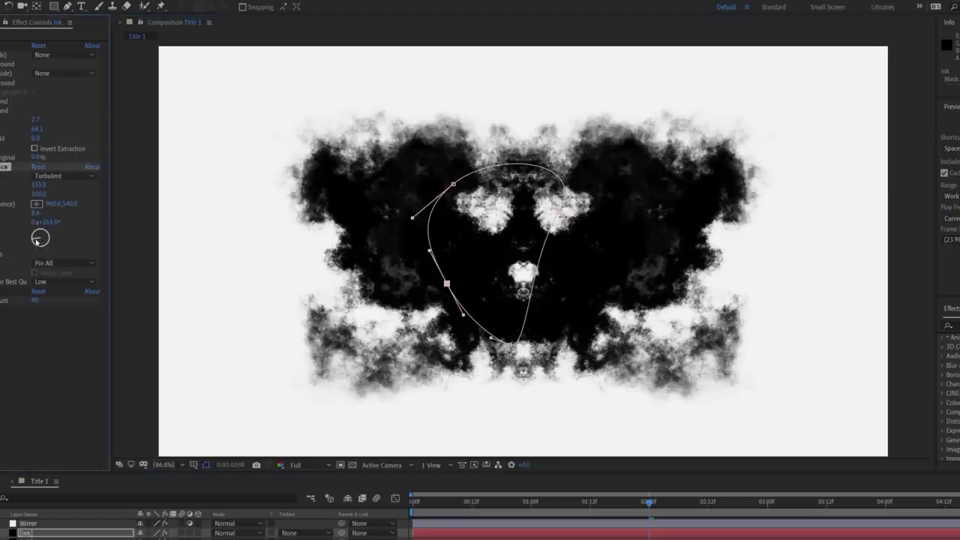
pyautogui.moveTo(37, 185); pyautogui.dragTo(24, 185)
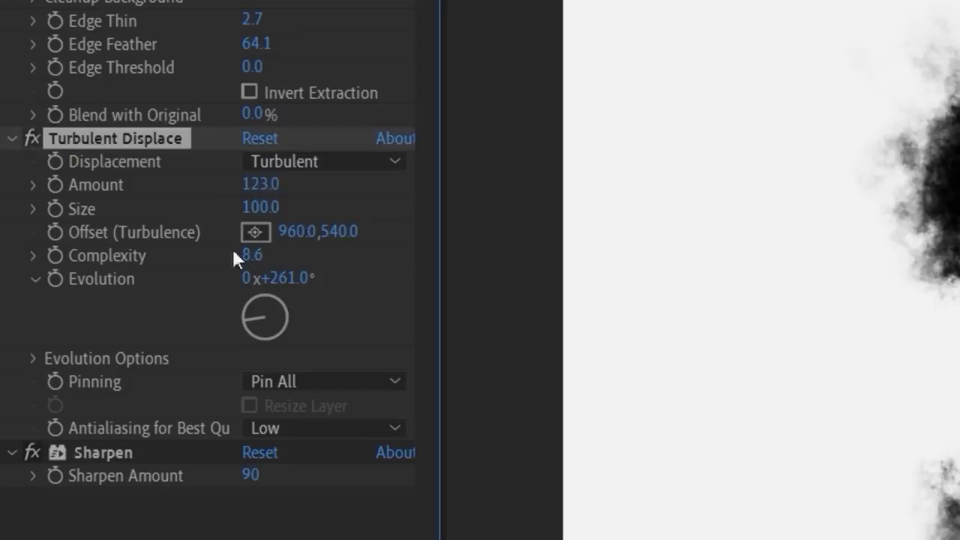
pyautogui.moveTo(234, 188); pyautogui.dragTo(226, 188)
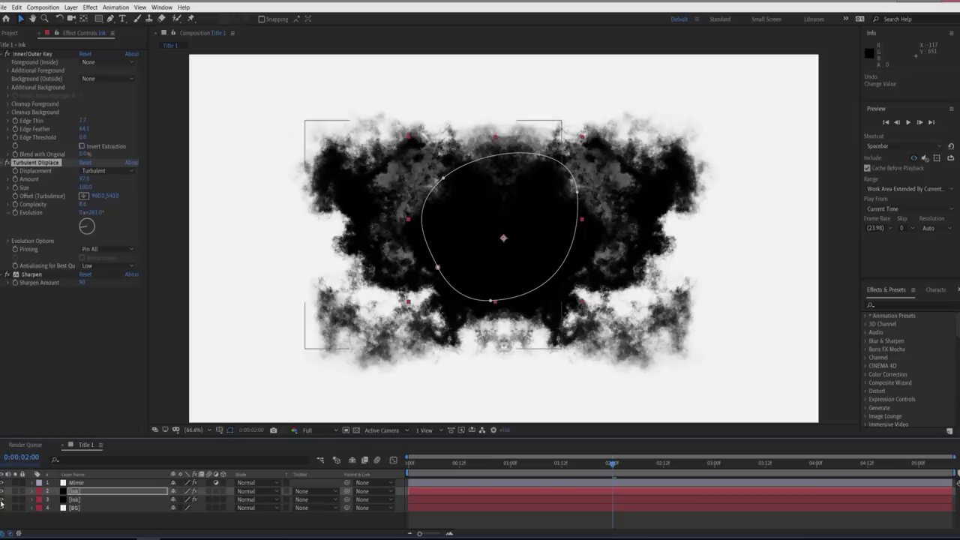
# Hide the lower Ink layer and widen the upper Ink layer's mask toward the left.
pyautogui.click(2, 500)
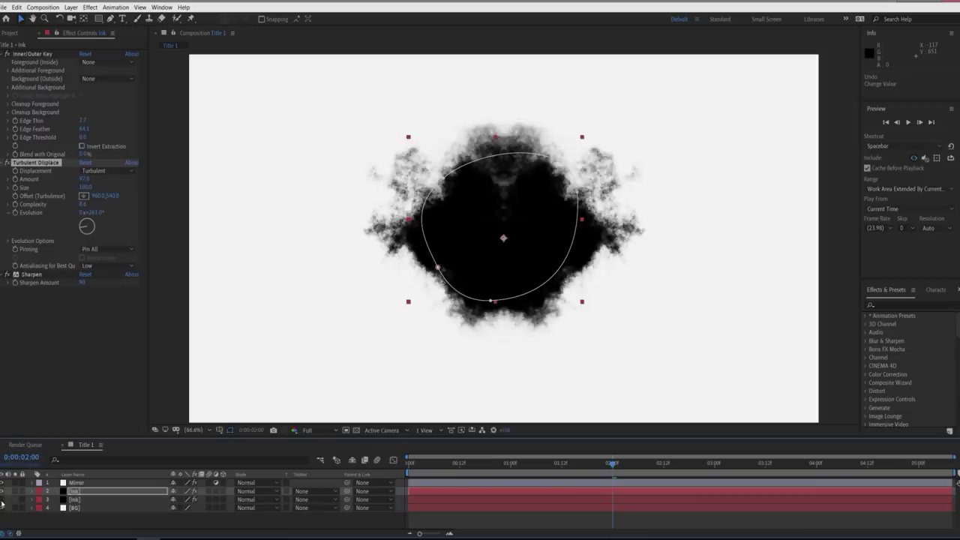
pyautogui.click(438, 267)
pyautogui.moveTo(423, 229); pyautogui.dragTo(396, 229)
# Delay the upper Ink layer to start at about 0:00:01:08 and check the timing of its mask expansion.
pyautogui.moveTo(596, 491); pyautogui.dragTo(671, 492)
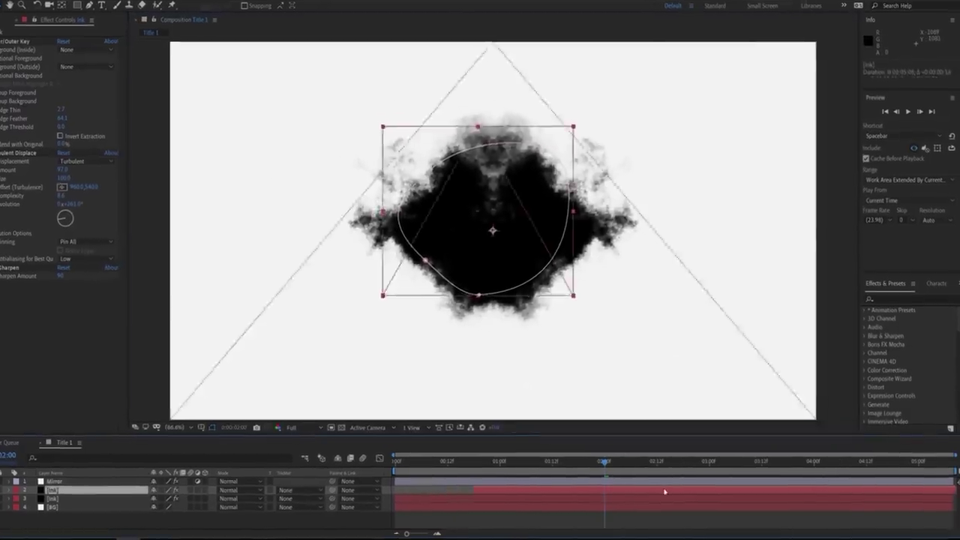
pyautogui.press('u')
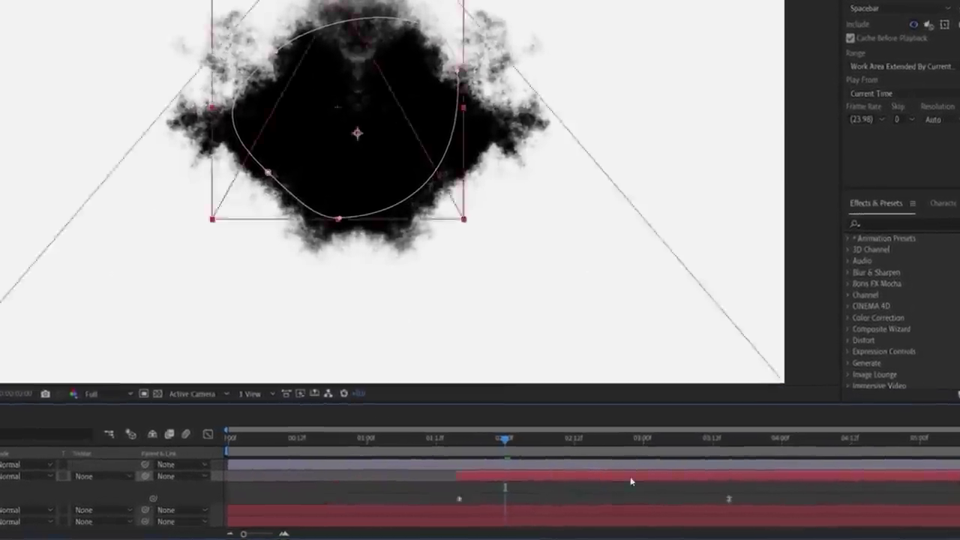
pyautogui.moveTo(591, 474); pyautogui.dragTo(583, 471)
pyautogui.moveTo(461, 432); pyautogui.dragTo(525, 440)
pyautogui.moveTo(696, 495); pyautogui.dragTo(589, 472)
pyautogui.moveTo(587, 433); pyautogui.dragTo(356, 431)
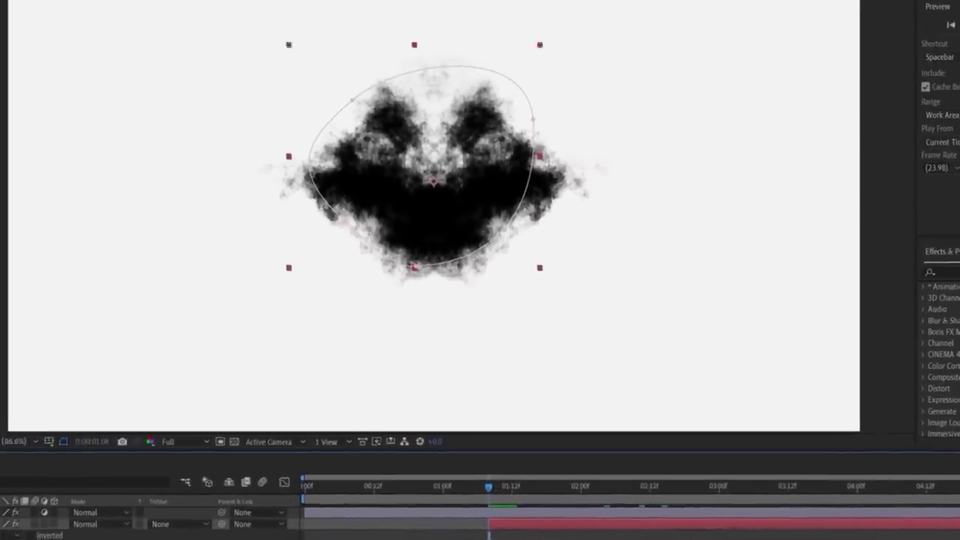
pyautogui.press('Escape')
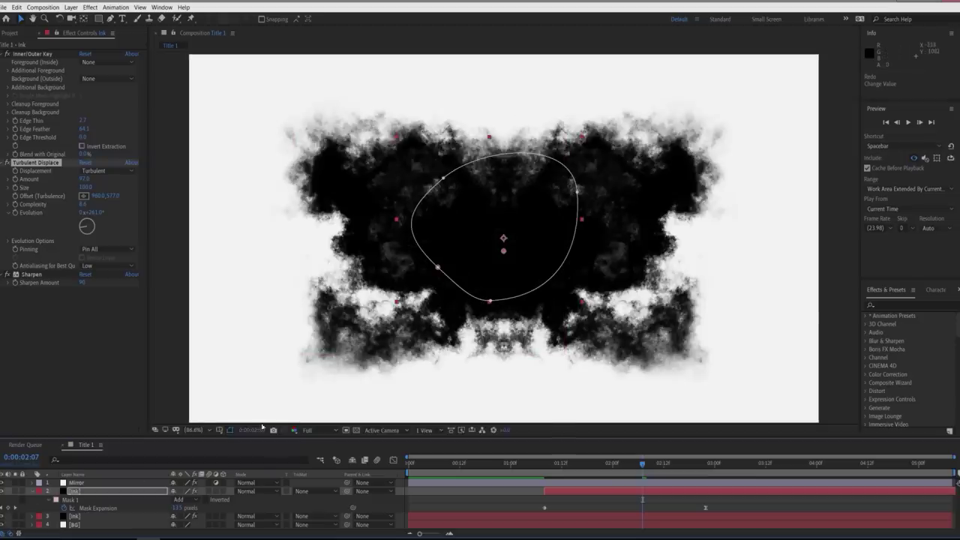
# Hide the mask outline and add a white text layer reading OUR ENEMIES in Adobe Garamond Pro across the composition.
pyautogui.click(231, 431)
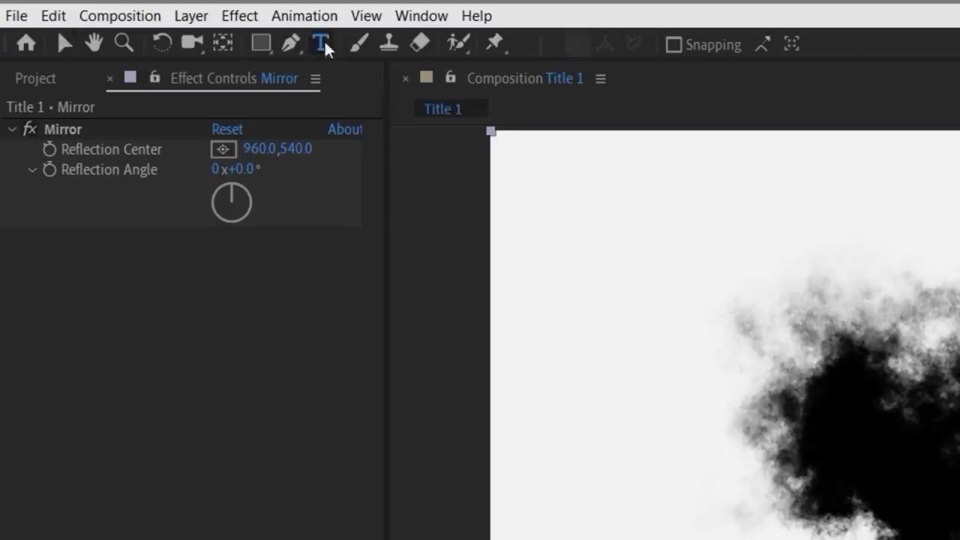
pyautogui.moveTo(490, 429); pyautogui.dragTo(959, 539)
pyautogui.write('OUR ENEMIES')
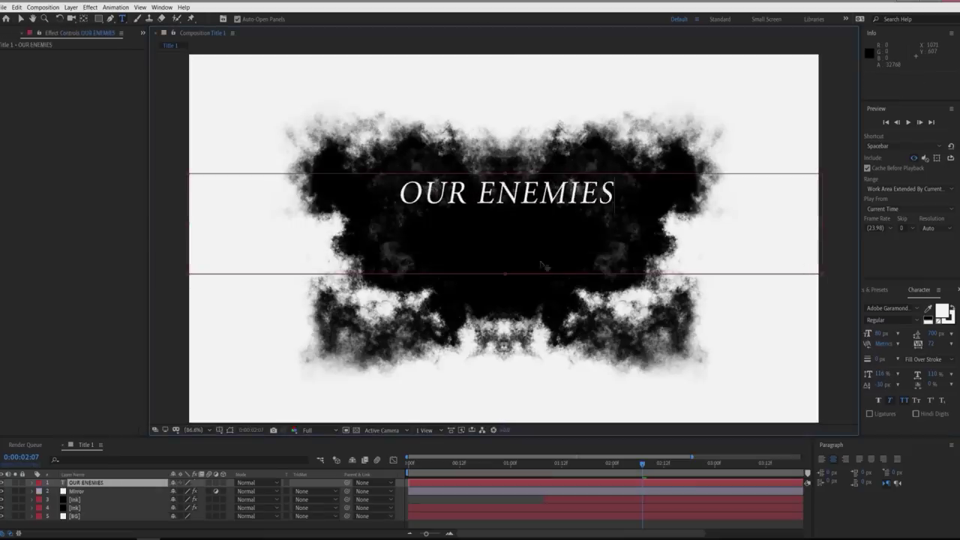
pyautogui.click(882, 308)
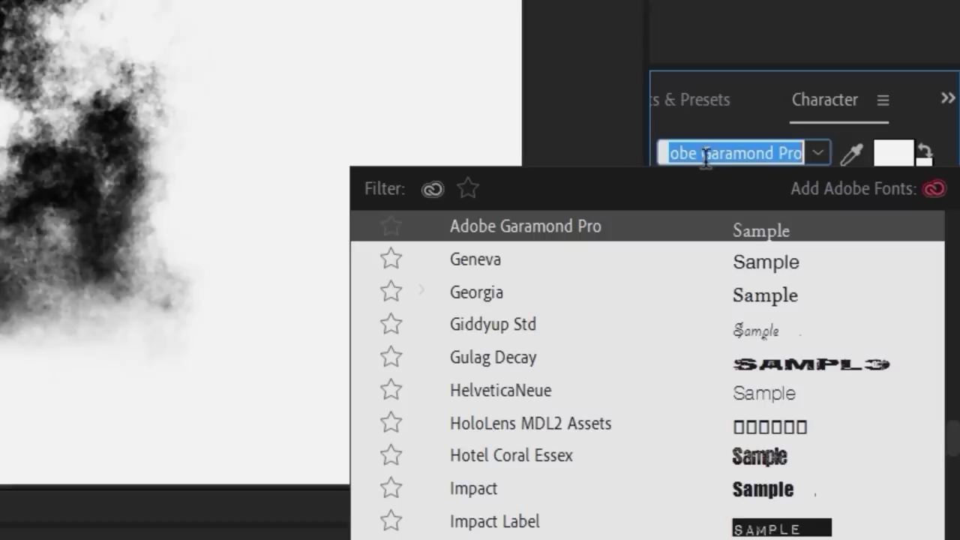
pyautogui.press('Escape')
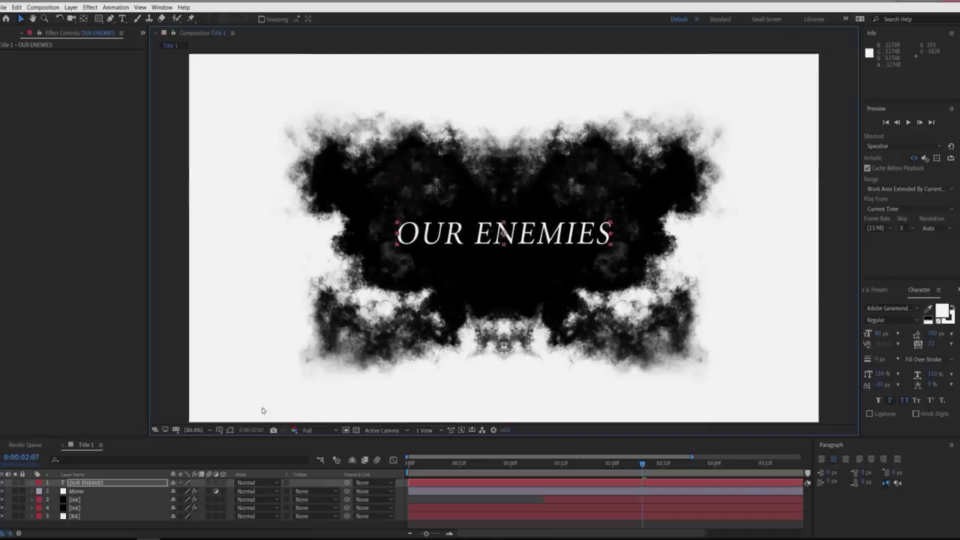
# Turn on the proportional grid and align the OUR ENEMIES title with the center of the composition.
pyautogui.click(219, 430)
pyautogui.click(247, 449)
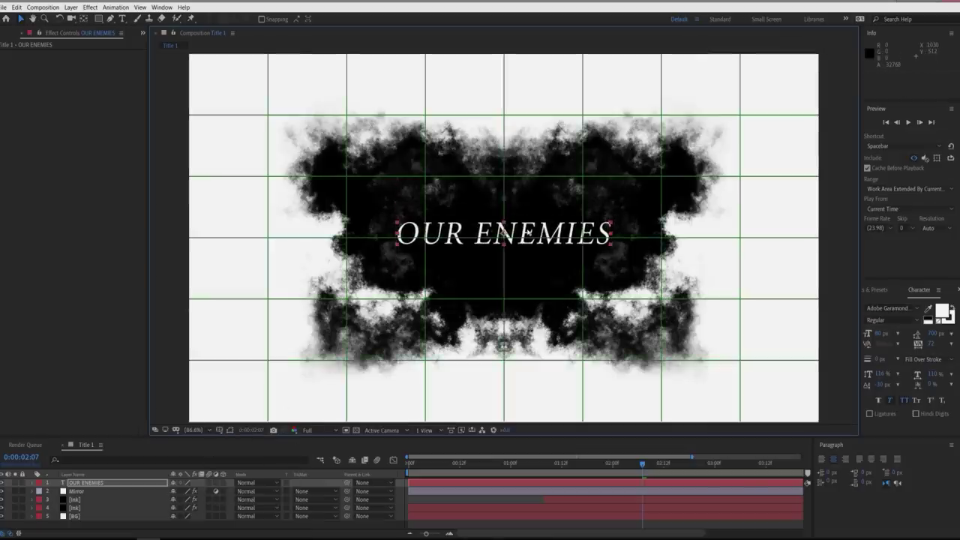
pyautogui.moveTo(528, 234); pyautogui.dragTo(528, 236)
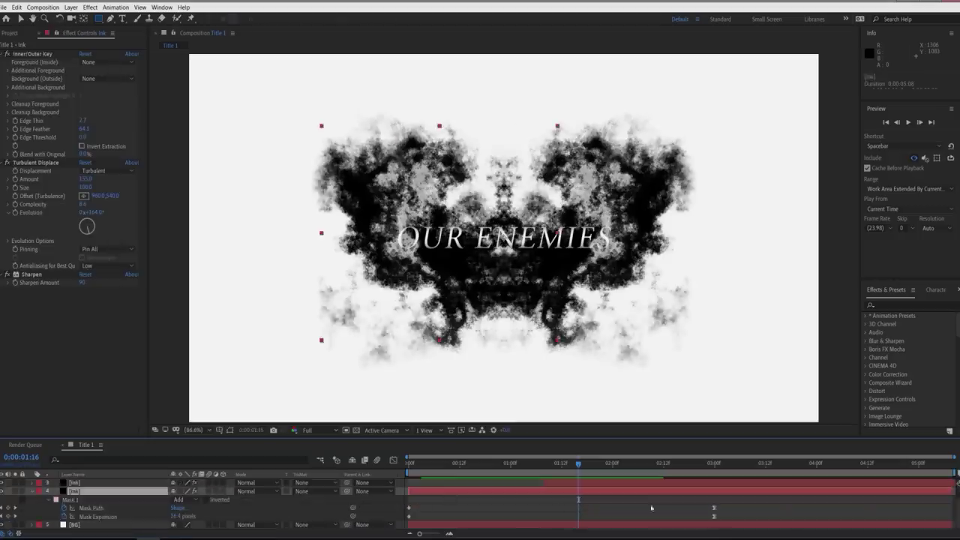
# Shift the upper Ink layer earlier in time and stretch its mask outward to the left to back the title fully.
pyautogui.moveTo(620, 486); pyautogui.dragTo(603, 486)
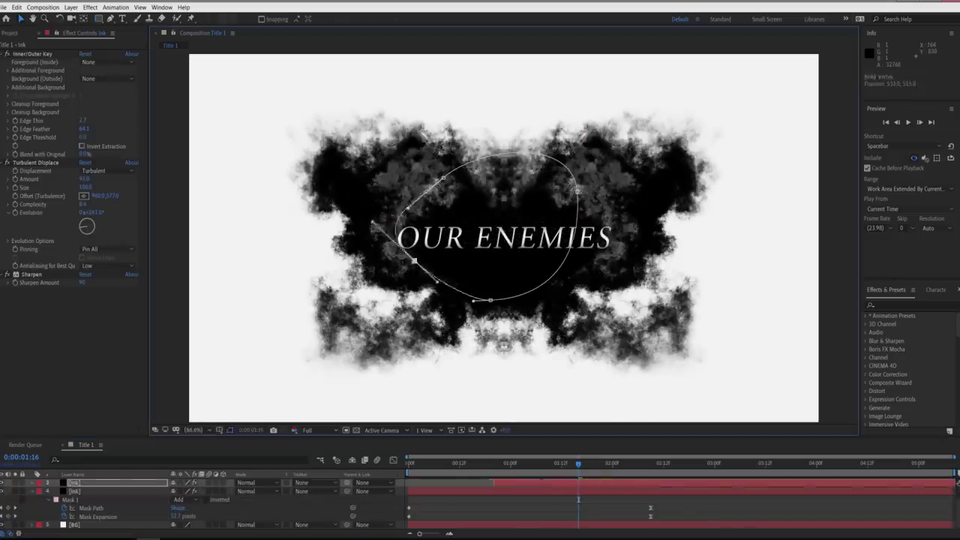
pyautogui.moveTo(407, 257); pyautogui.dragTo(388, 256)
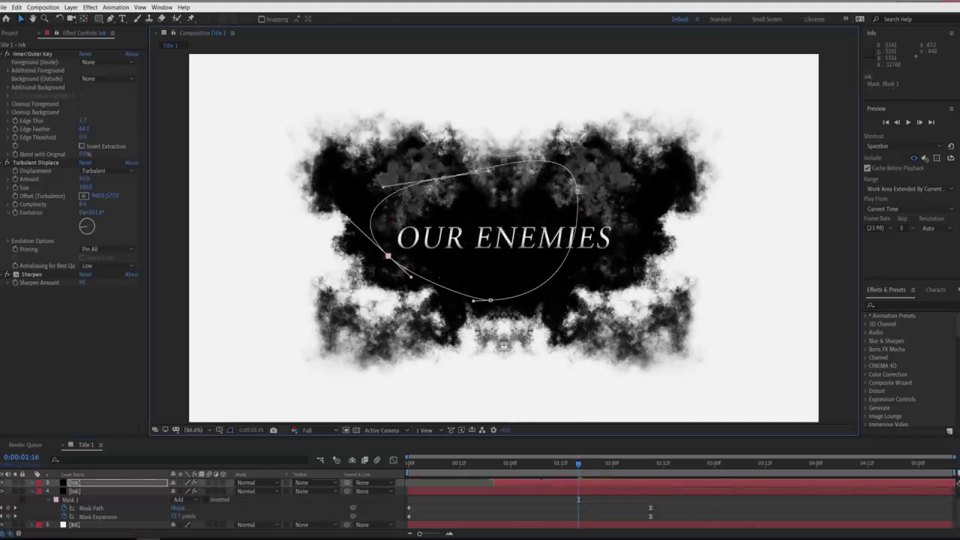
pyautogui.moveTo(458, 161); pyautogui.dragTo(413, 146)
pyautogui.moveTo(388, 256); pyautogui.dragTo(376, 270)
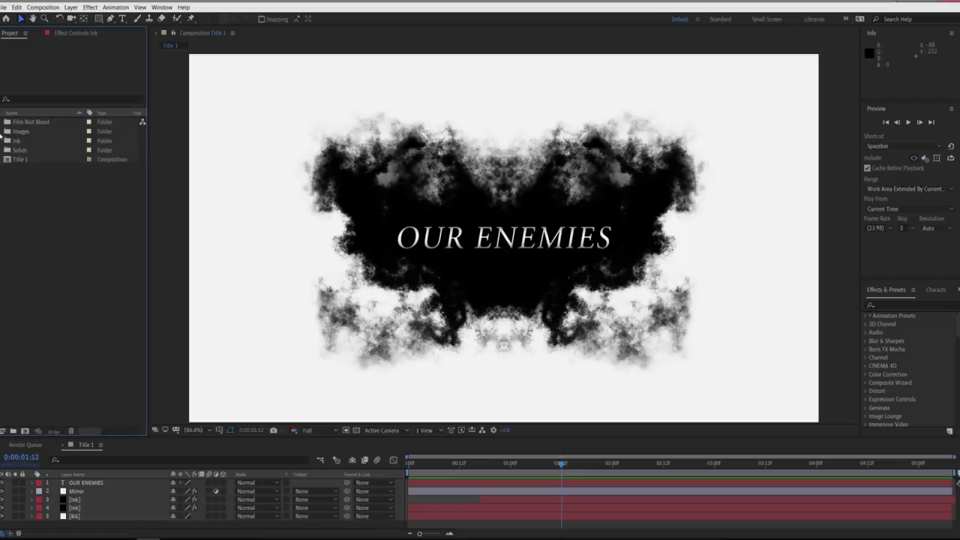
# Preview the close-up dress image from the Images folder and add it as a layer in the Title 1 composition.
pyautogui.click(3, 132)
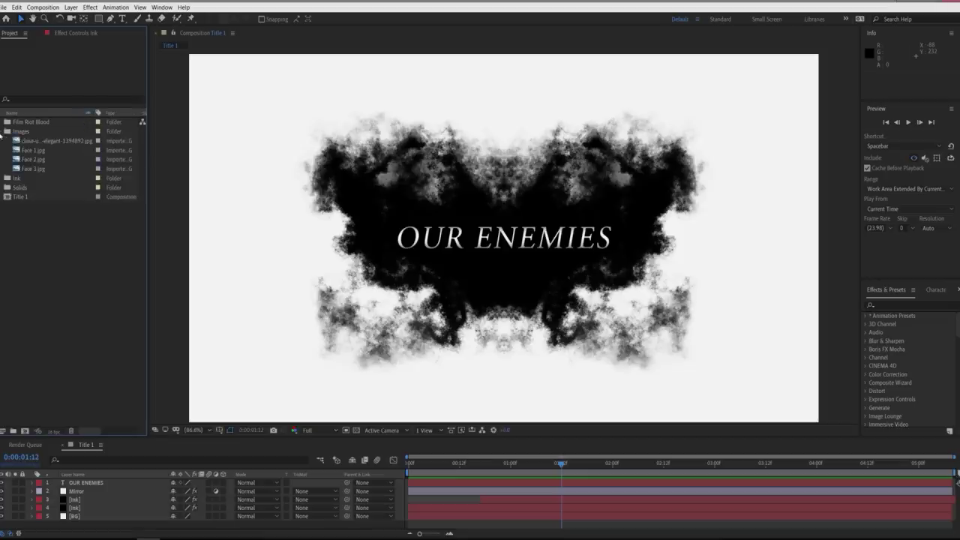
pyautogui.doubleClick(56, 141)
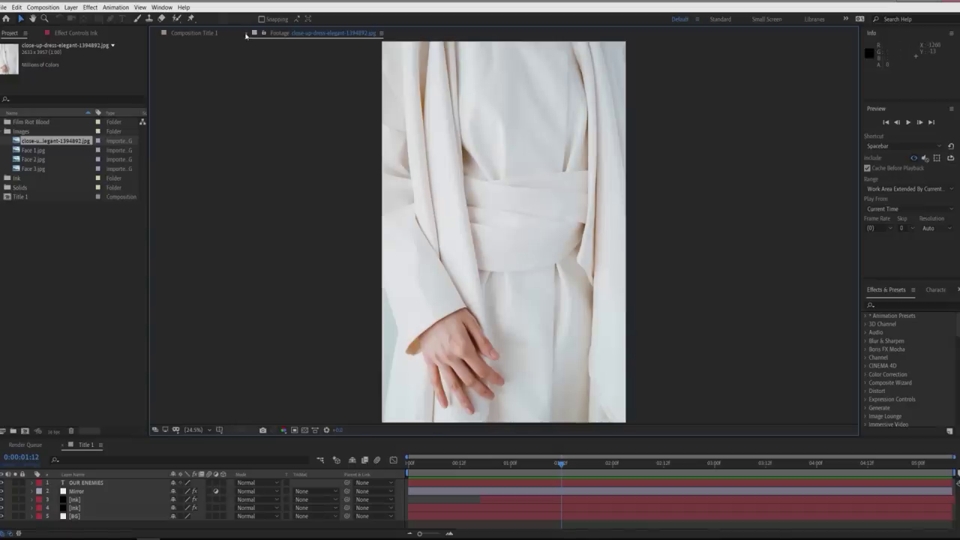
pyautogui.click(246, 36)
pyautogui.moveTo(74, 143); pyautogui.dragTo(508, 269)
# Shift the fabric image's anchor point to reframe its folds in the composition, and rename the layer BG Texture.
pyautogui.press('a')
pyautogui.moveTo(195, 492); pyautogui.dragTo(129, 491)
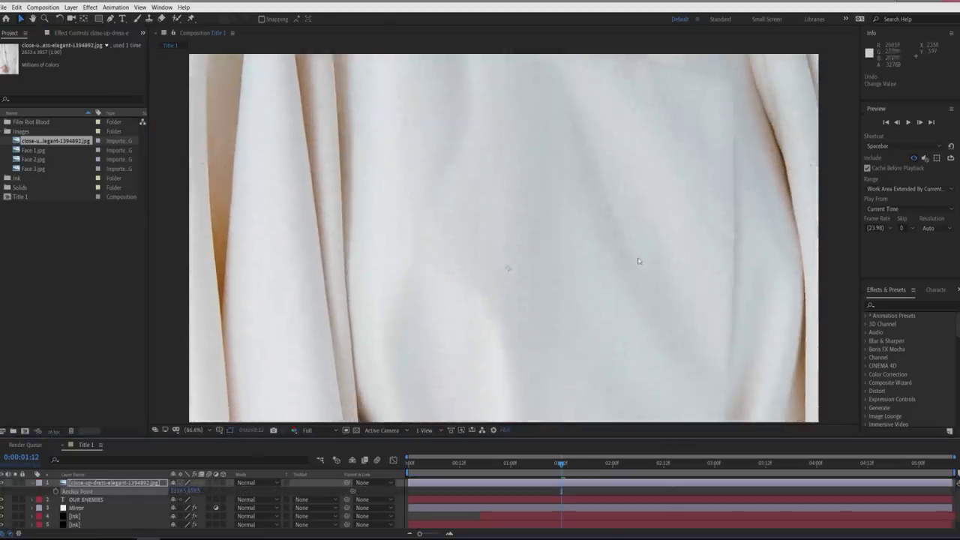
pyautogui.moveTo(639, 262); pyautogui.dragTo(572, 260)
pyautogui.press('a')
pyautogui.press('Return')
pyautogui.write('BG Texture')
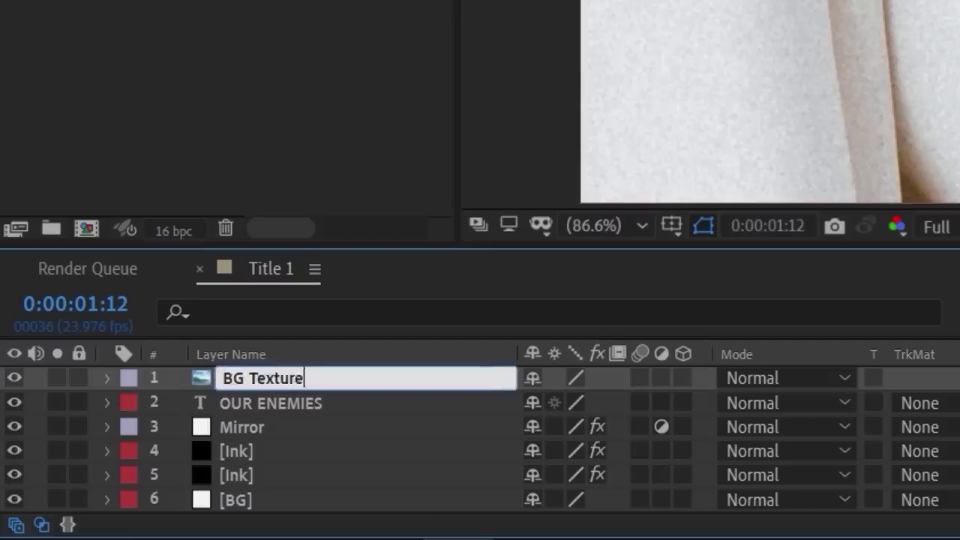
pyautogui.press('Return')
# Apply Fast Box Blur to the BG Texture layer with a blur radius of about 18.
pyautogui.click(115, 8)
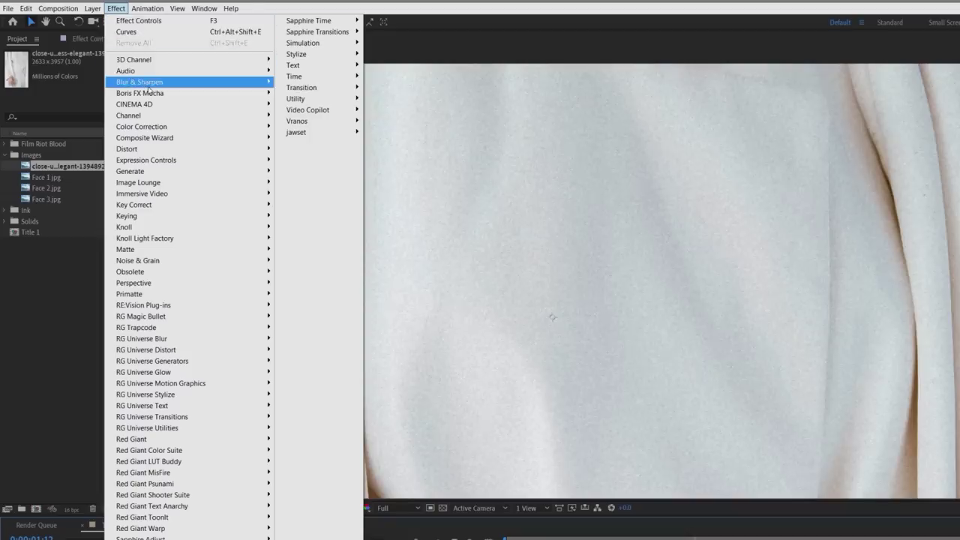
pyautogui.moveTo(148, 85)
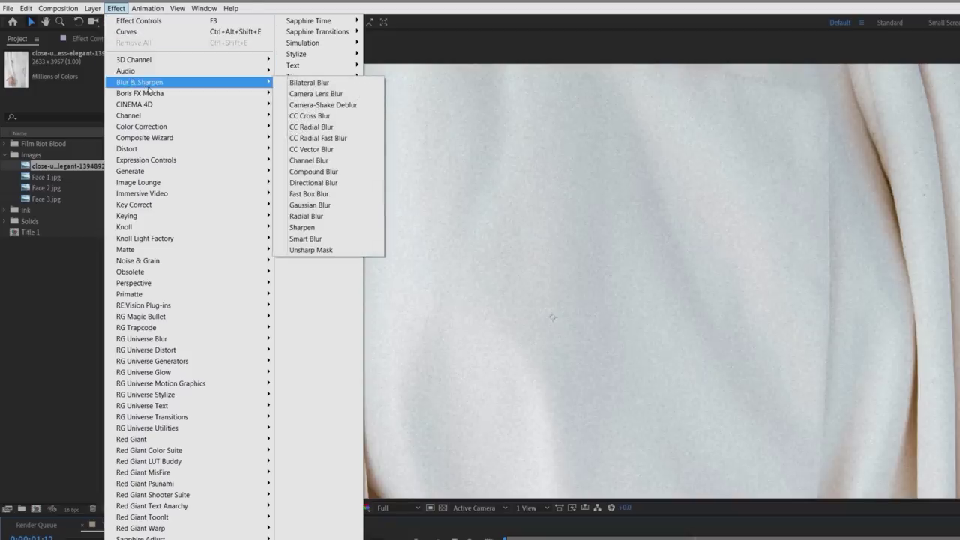
pyautogui.click(325, 194)
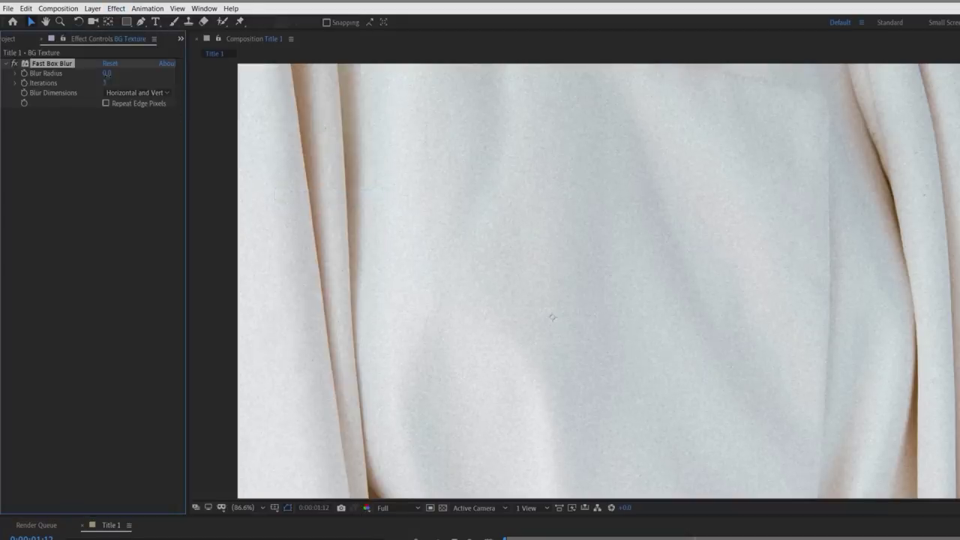
pyautogui.moveTo(108, 75); pyautogui.dragTo(118, 74)
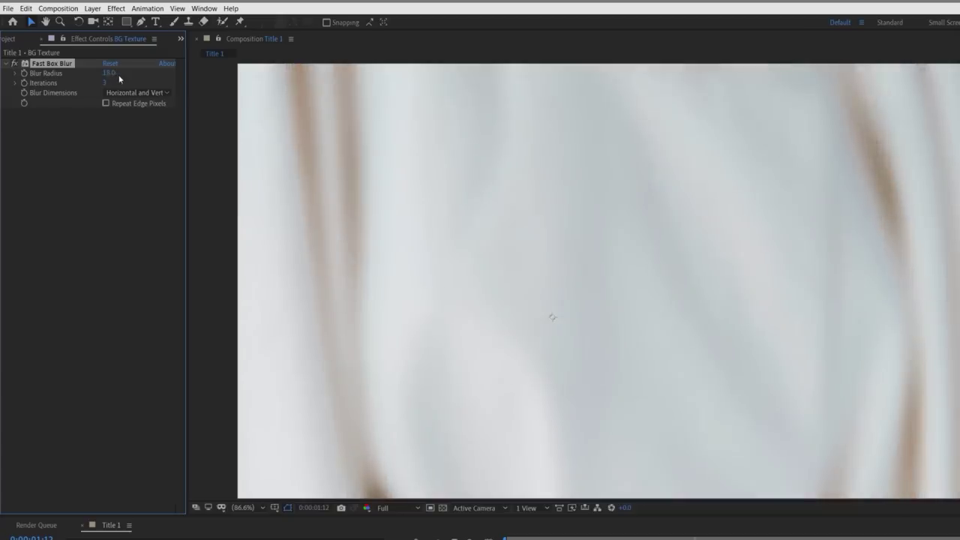
# Add a Tint effect to the BG Texture layer to turn the fabric black and white.
pyautogui.click(117, 8)
pyautogui.moveTo(188, 130)
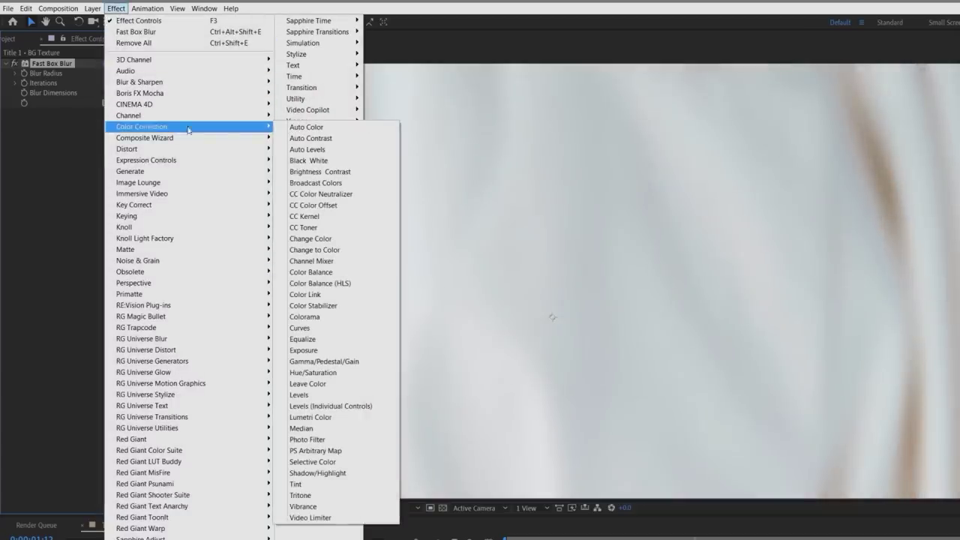
pyautogui.click(313, 485)
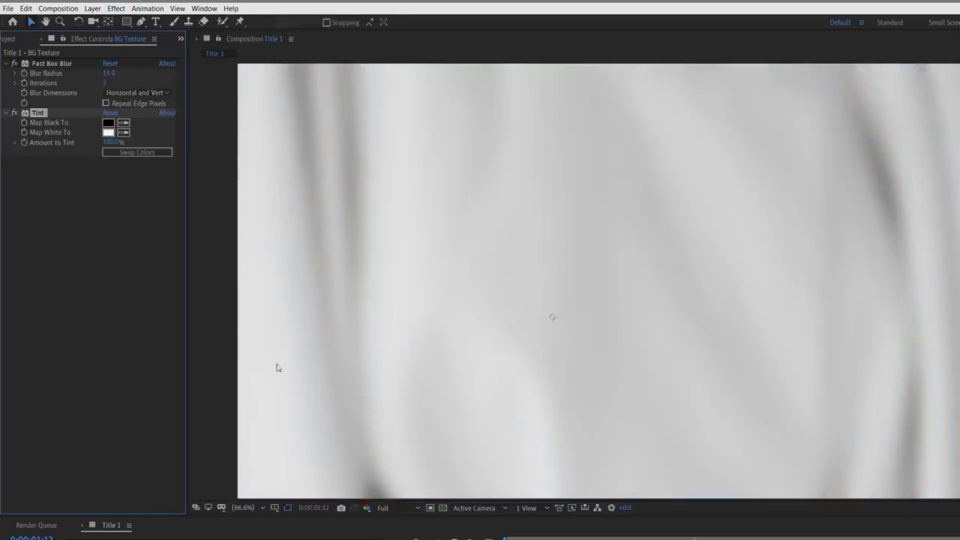
# Flatten the BG Texture contrast with Curves by lowering the white point and raising the black point, and blend the layer with Multiply.
pyautogui.click(116, 8)
pyautogui.moveTo(180, 124)
pyautogui.click(316, 329)
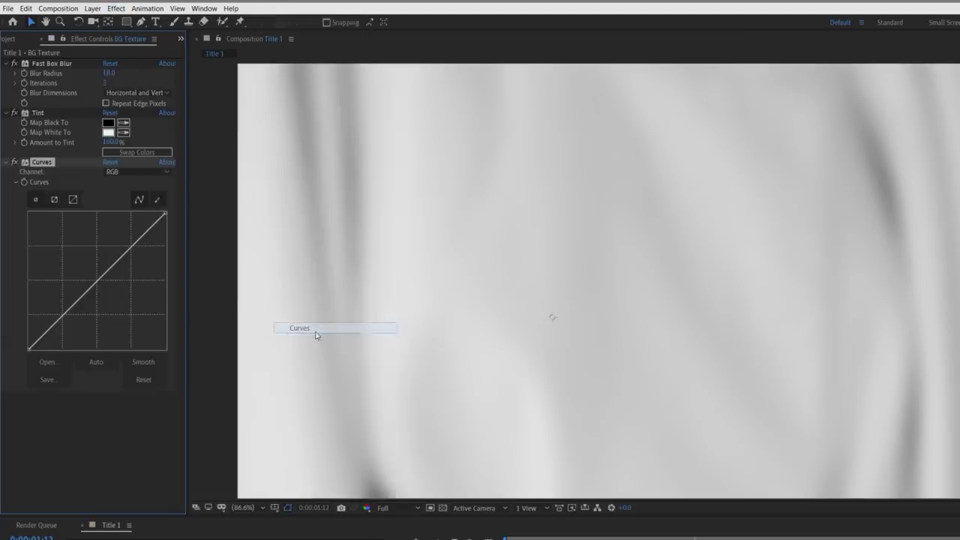
pyautogui.moveTo(165, 216); pyautogui.dragTo(175, 229)
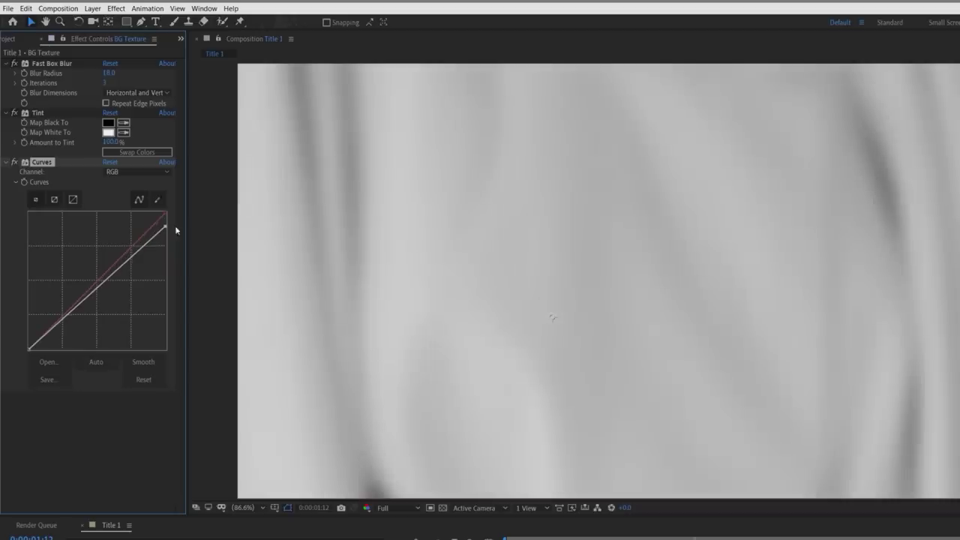
pyautogui.moveTo(28, 348); pyautogui.dragTo(27, 296)
pyautogui.click(247, 485)
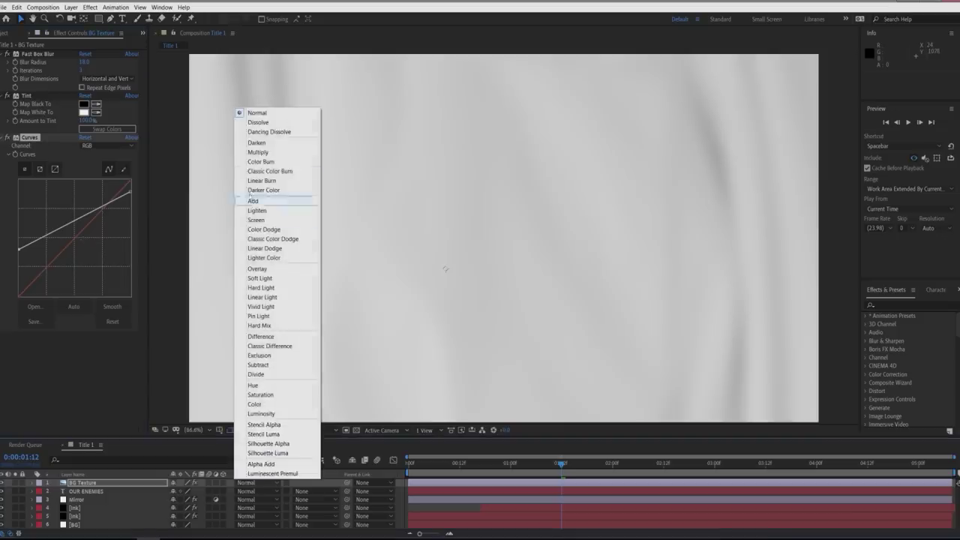
pyautogui.click(251, 153)
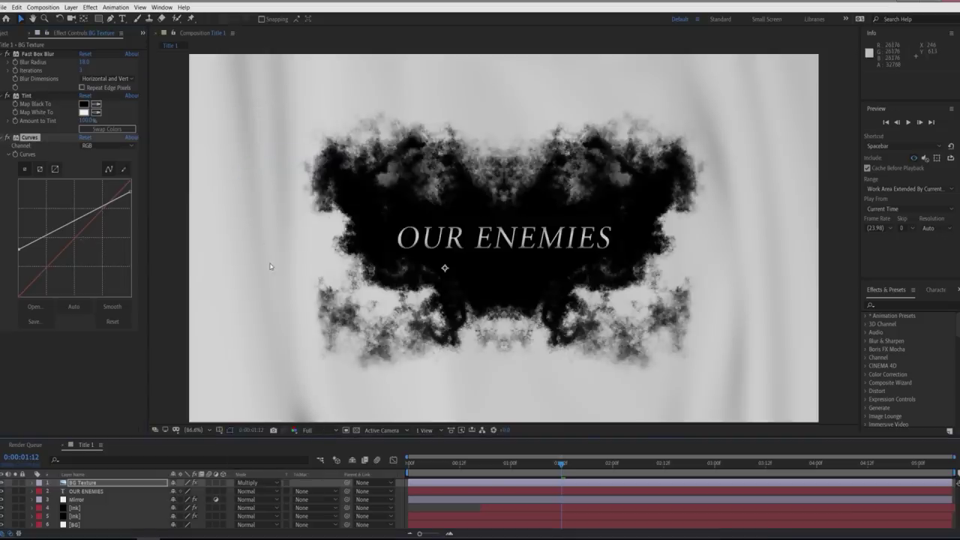
# Create an adjustment layer named Grade above the BG Texture layer.
pyautogui.click(90, 482)
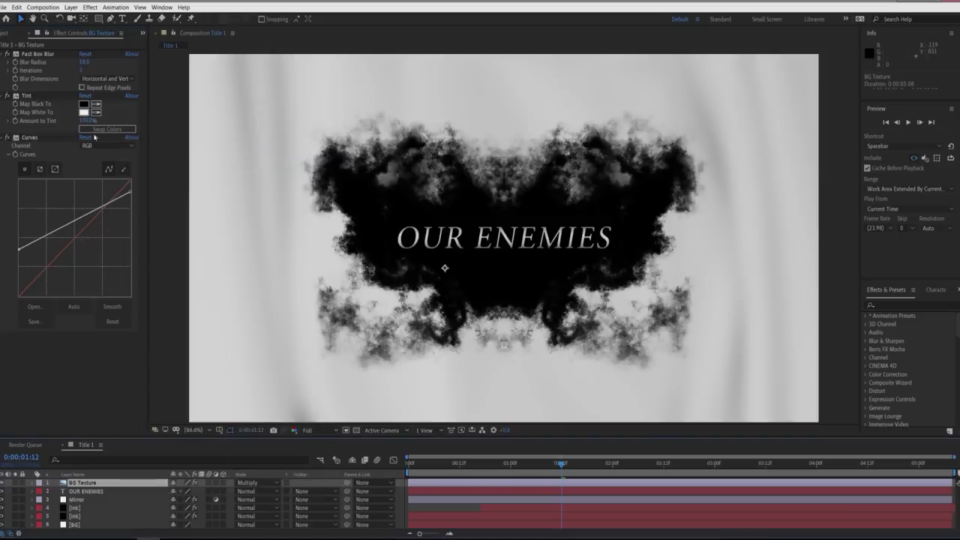
pyautogui.click(69, 7)
pyautogui.moveTo(82, 16)
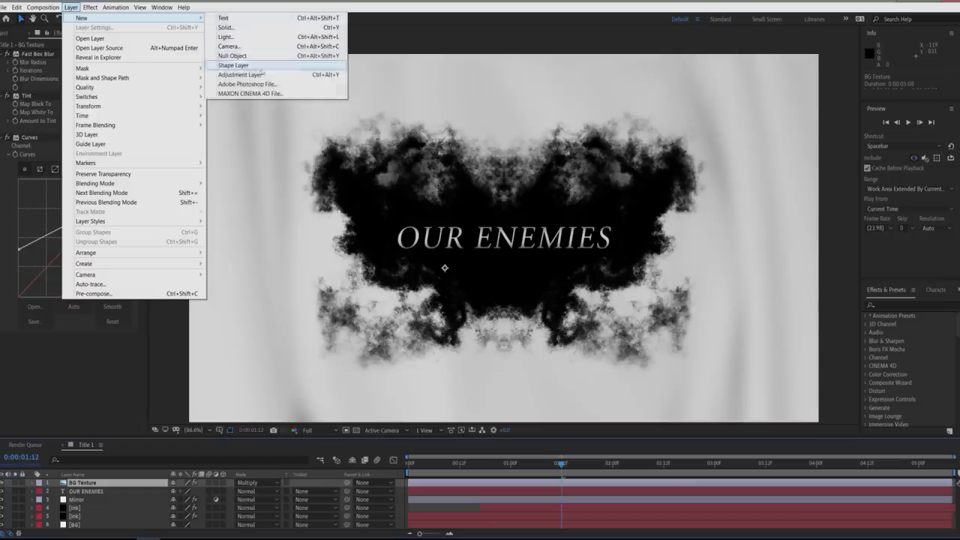
pyautogui.click(248, 69)
pyautogui.press('Return')
pyautogui.press('Return')
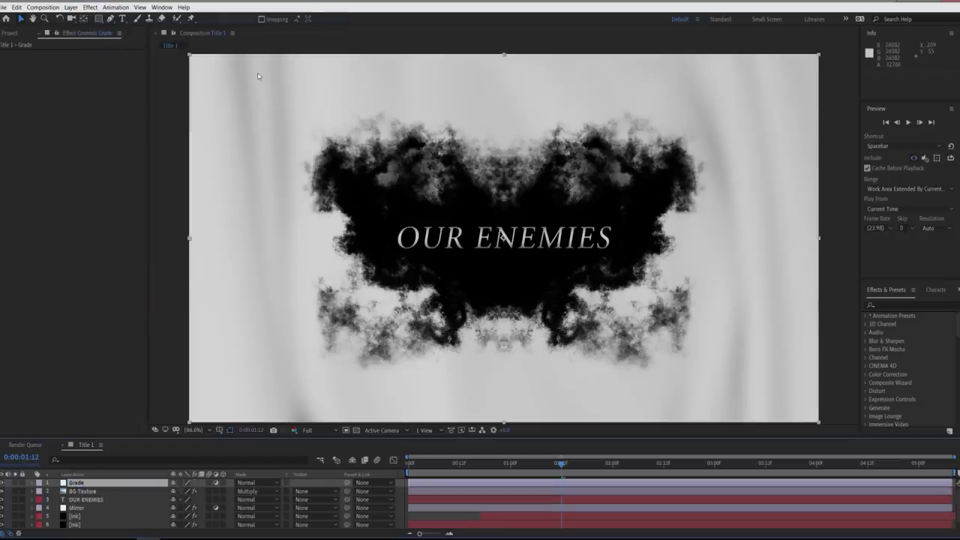
# Apply the Apply Color LUT effect to the Grade layer and load the Indiana Jones - LOG.3dl file.
pyautogui.click(886, 304)
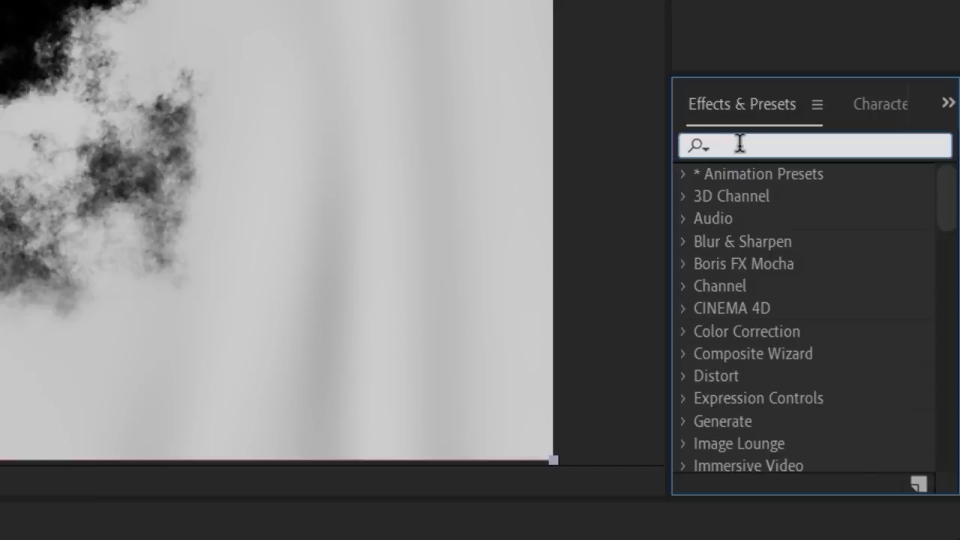
pyautogui.write('lut')
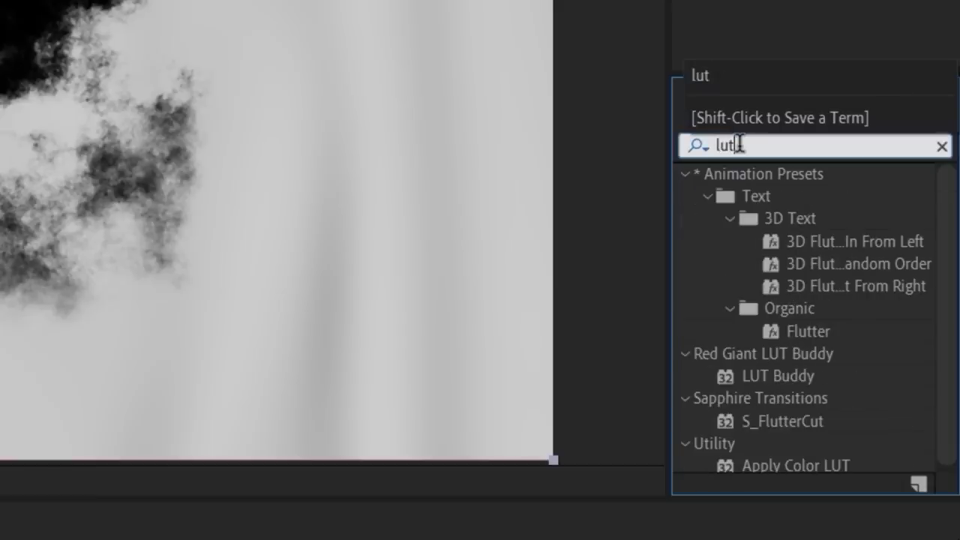
pyautogui.moveTo(797, 465); pyautogui.dragTo(229, 293)
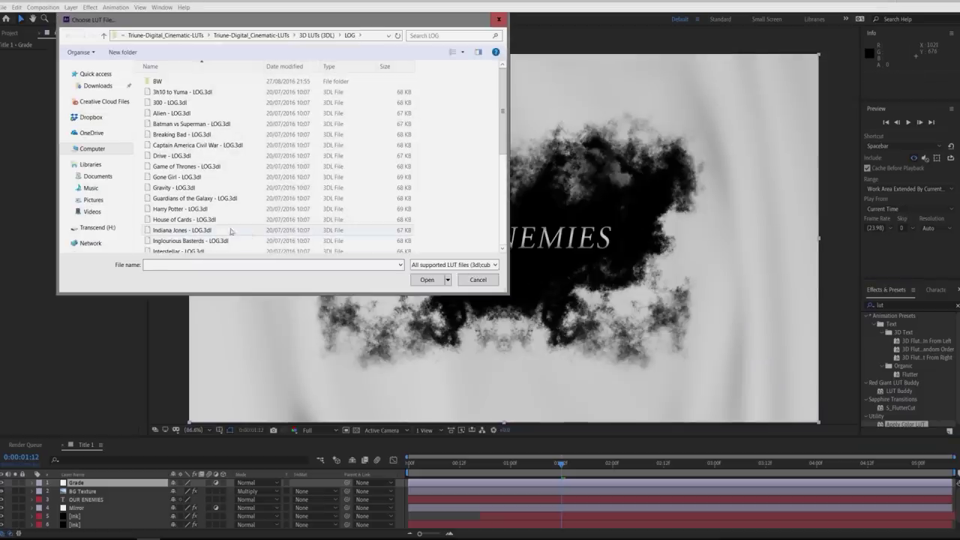
pyautogui.doubleClick(213, 230)
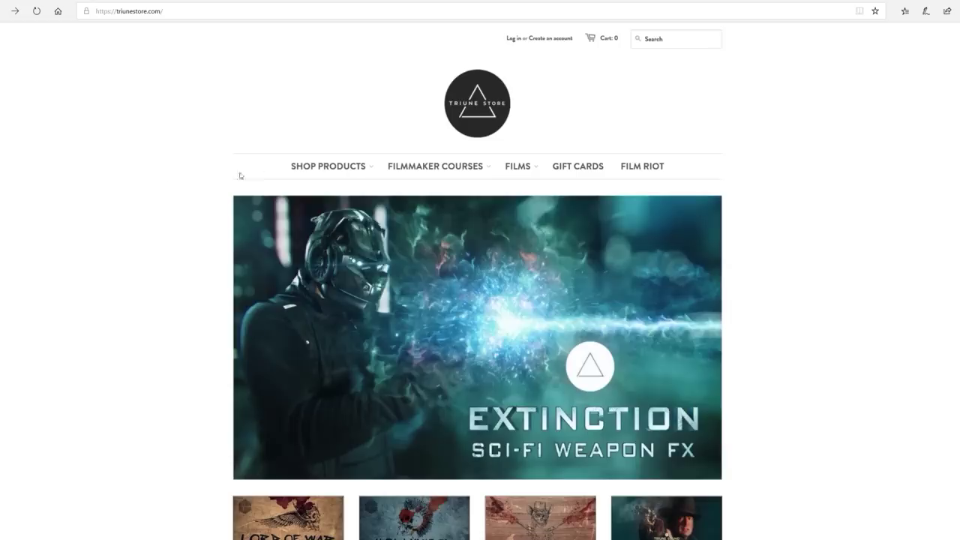
# Switch to triunestore.com in the browser and view the Triune Color: Cinematic LUTs product in the Color collection.
pyautogui.moveTo(302, 165)
pyautogui.click(303, 207)
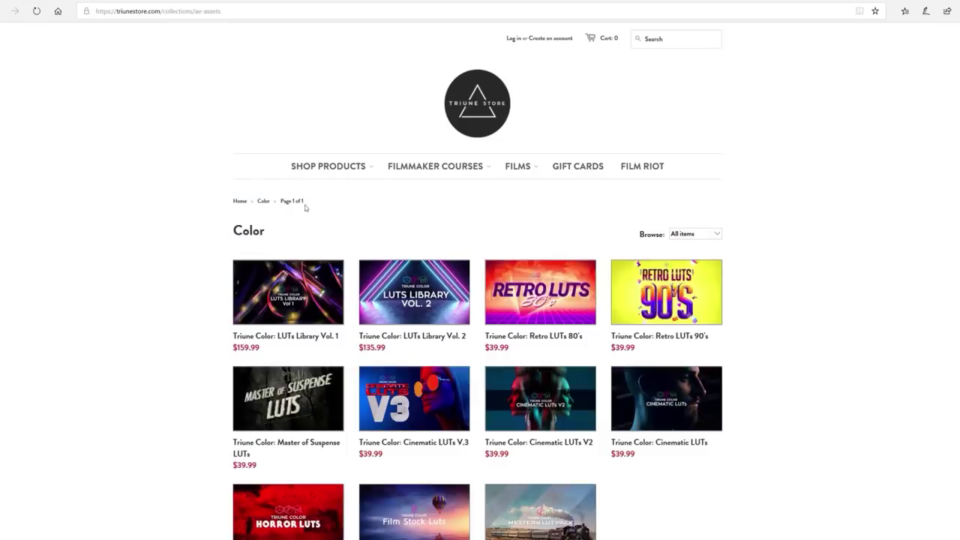
pyautogui.click(650, 389)
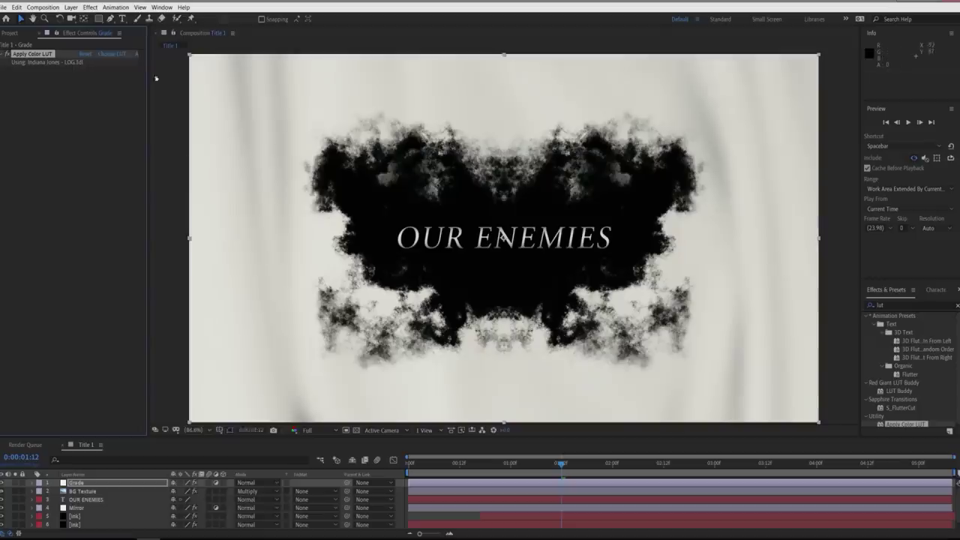
# Add Curves above the LUT on the Grade layer, pulling the highlights down and lifting the shadows on the RGB curve.
pyautogui.click(90, 7)
pyautogui.moveTo(150, 108)
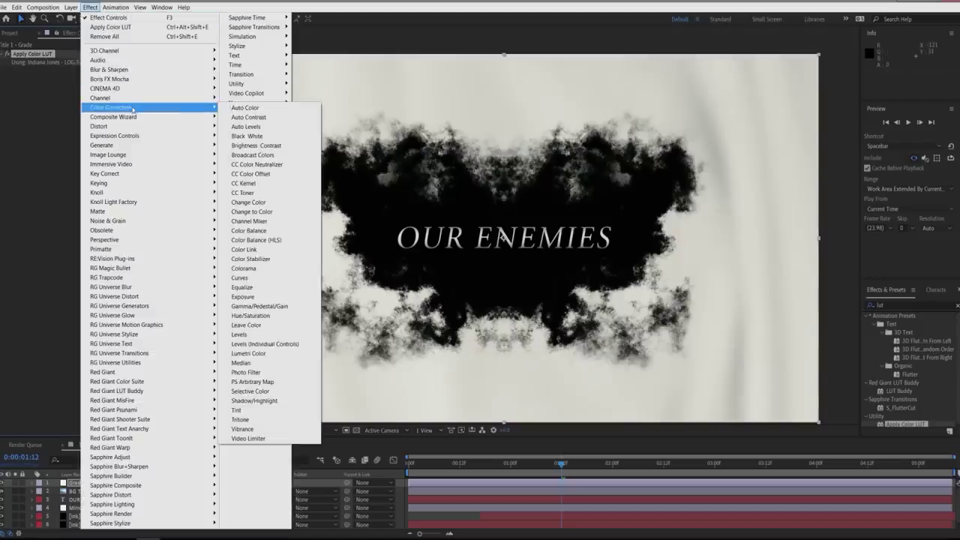
pyautogui.click(262, 280)
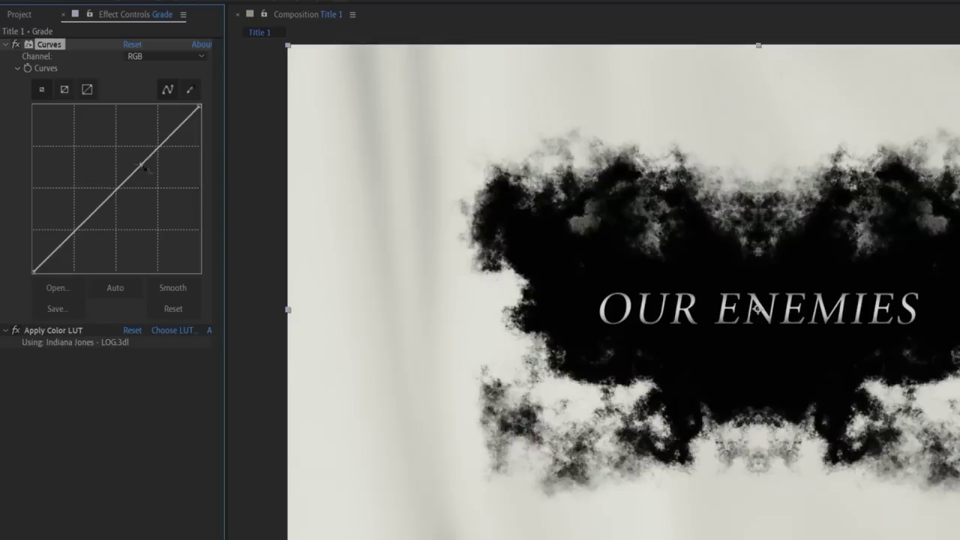
pyautogui.moveTo(141, 164); pyautogui.dragTo(153, 166)
pyautogui.moveTo(101, 219); pyautogui.dragTo(105, 196)
# Adjust the Red and Blue channel curves of the Grade layer to give the picture a warmer tone.
pyautogui.click(165, 56)
pyautogui.click(148, 87)
pyautogui.click(165, 56)
pyautogui.click(148, 118)
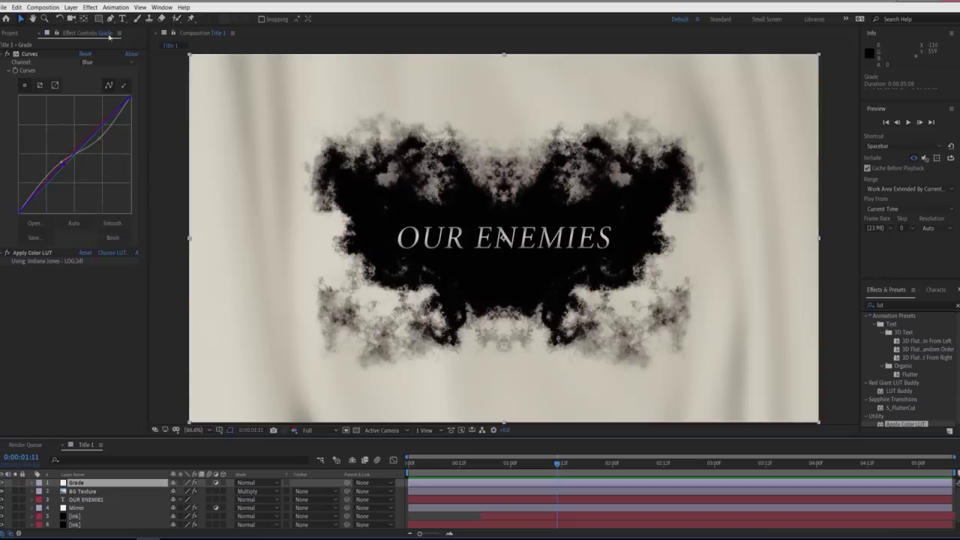
# Create an adjustment layer named Transform at the top of the stack and apply the Transform effect to it.
pyautogui.click(71, 7)
pyautogui.moveTo(90, 17)
pyautogui.click(257, 74)
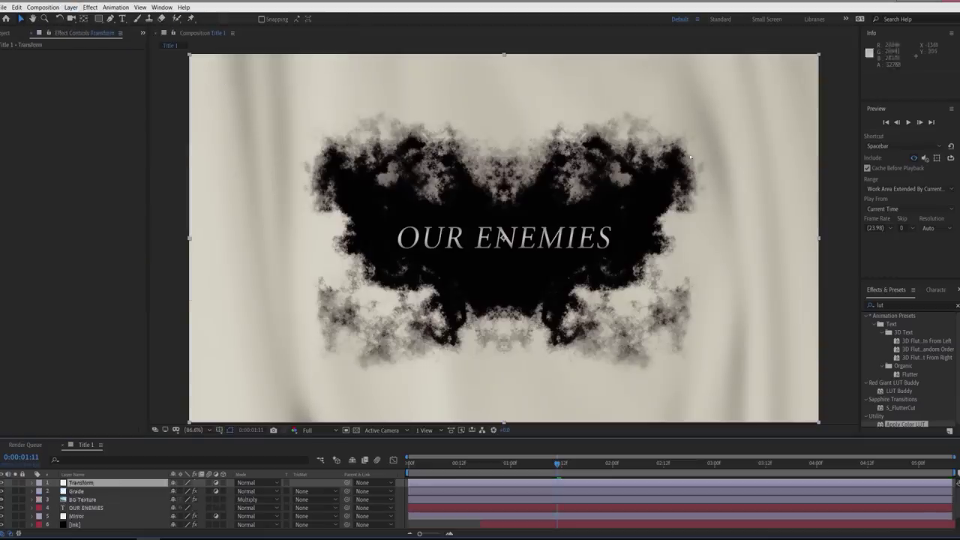
pyautogui.click(872, 305)
pyautogui.write('Transform')
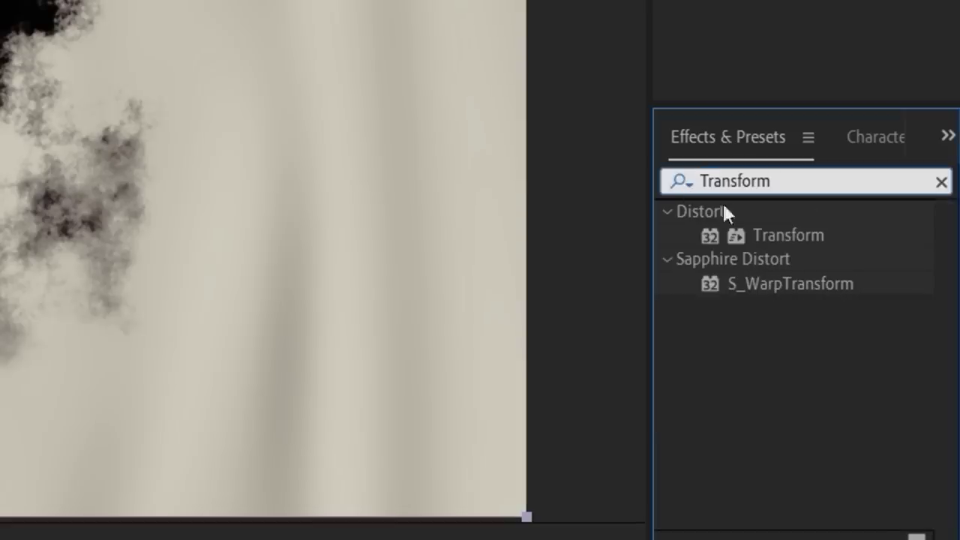
pyautogui.doubleClick(788, 237)
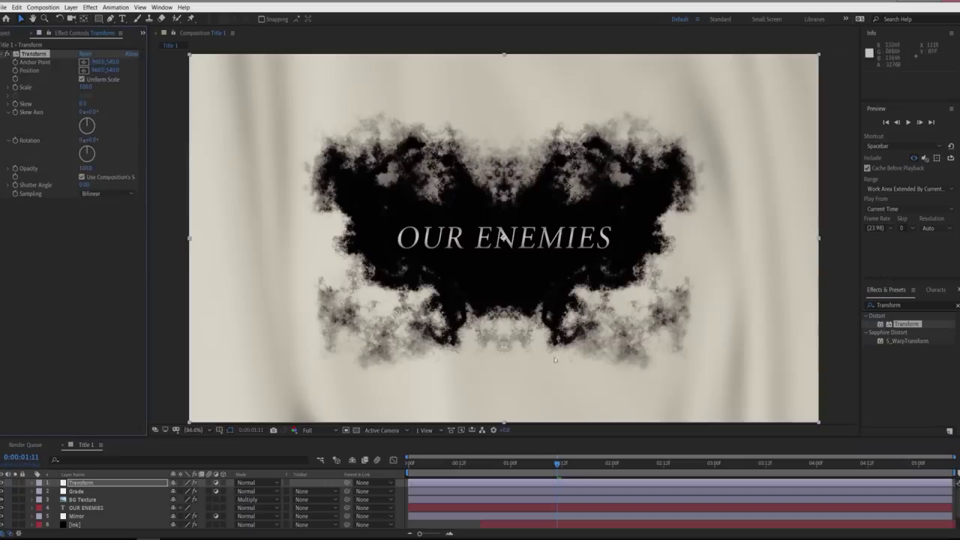
# Animate the Transform effect's scale from 100 at the start of the composition to 108 at 0:00:03:12.
pyautogui.press('Home')
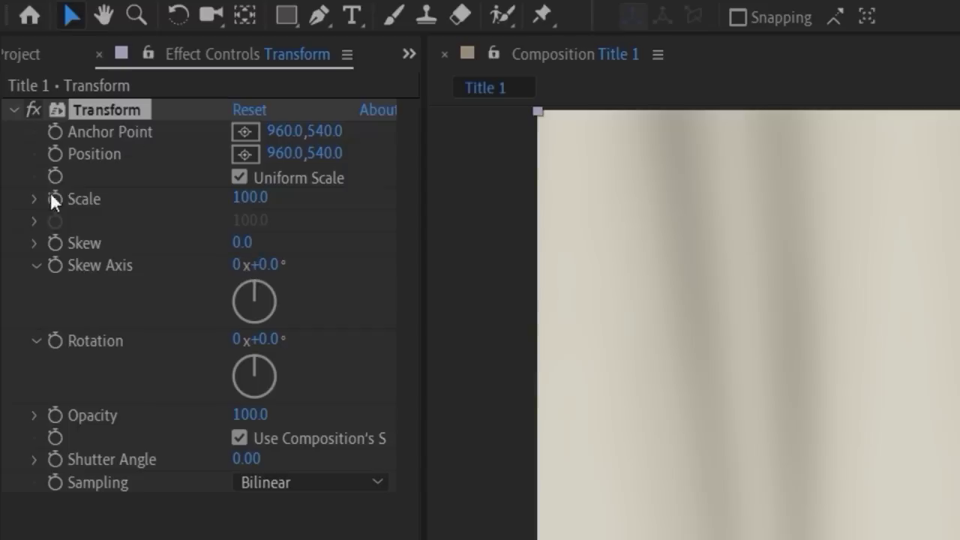
pyautogui.click(52, 196)
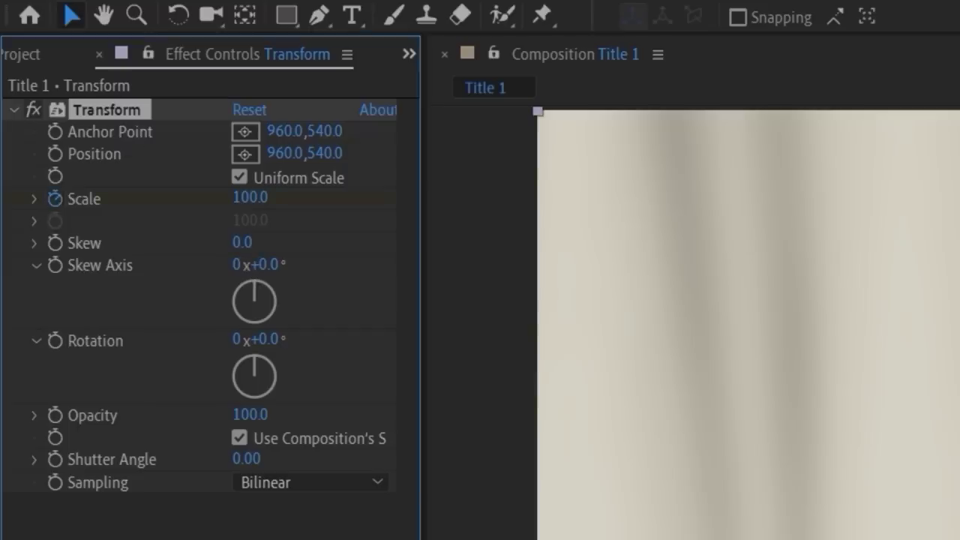
pyautogui.click(684, 465)
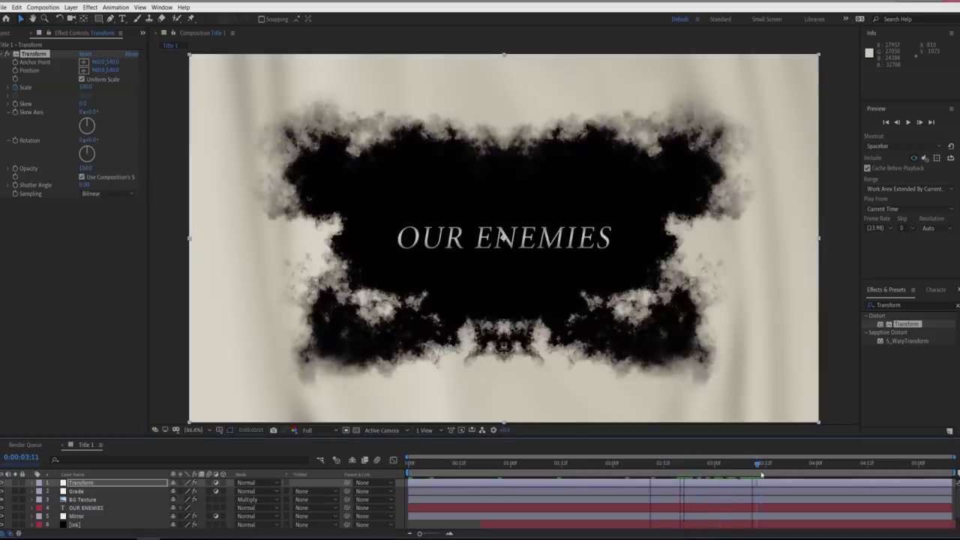
pyautogui.moveTo(761, 474); pyautogui.dragTo(765, 474)
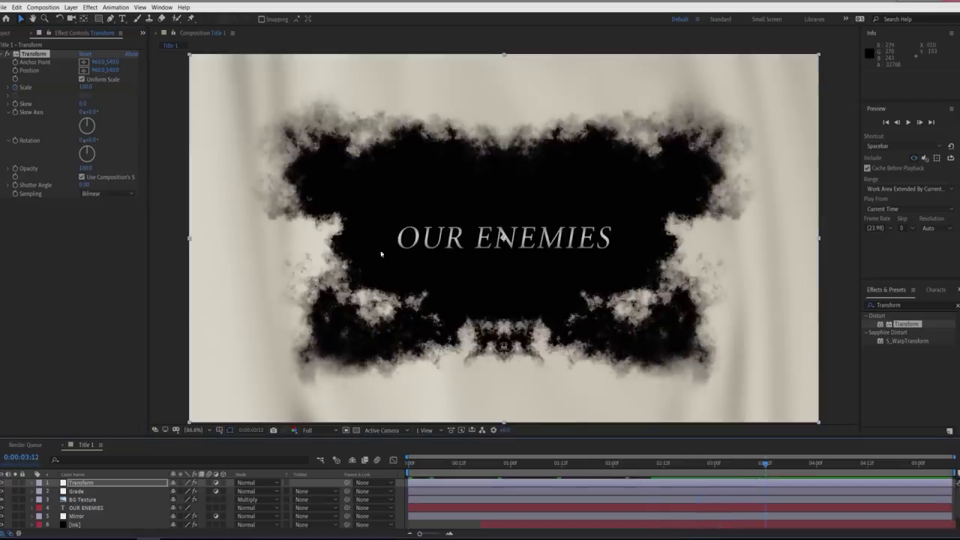
pyautogui.click(86, 87)
pyautogui.press('Up')
pyautogui.press('Up')
pyautogui.press('Up')
pyautogui.press('Up')
pyautogui.press('Up')
pyautogui.press('Up')
pyautogui.press('Up')
pyautogui.press('Up')
# Reveal the Transform layer's keyframes and preview the push-in from the start of the composition.
pyautogui.click(102, 484)
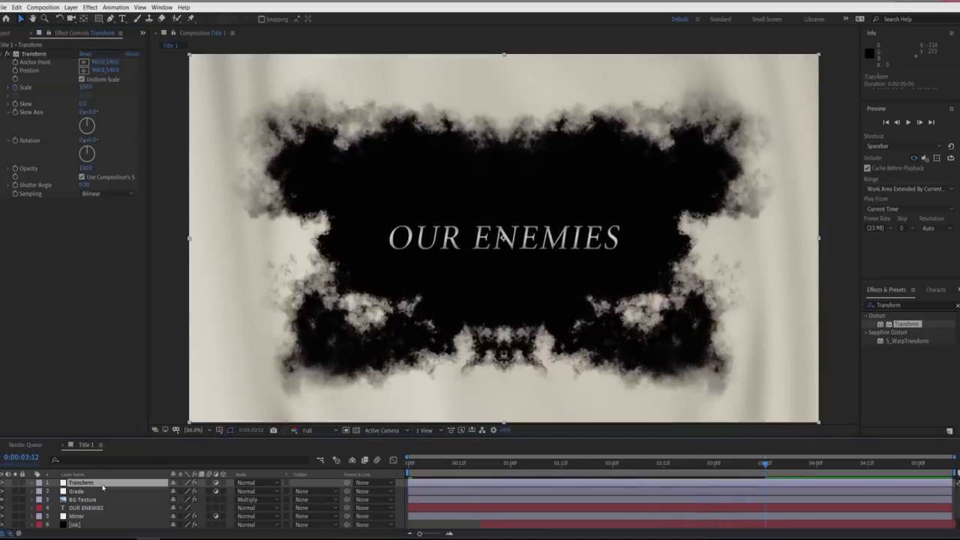
pyautogui.press('u')
pyautogui.press('Home')
pyautogui.press('space')
pyautogui.click(33, 483)
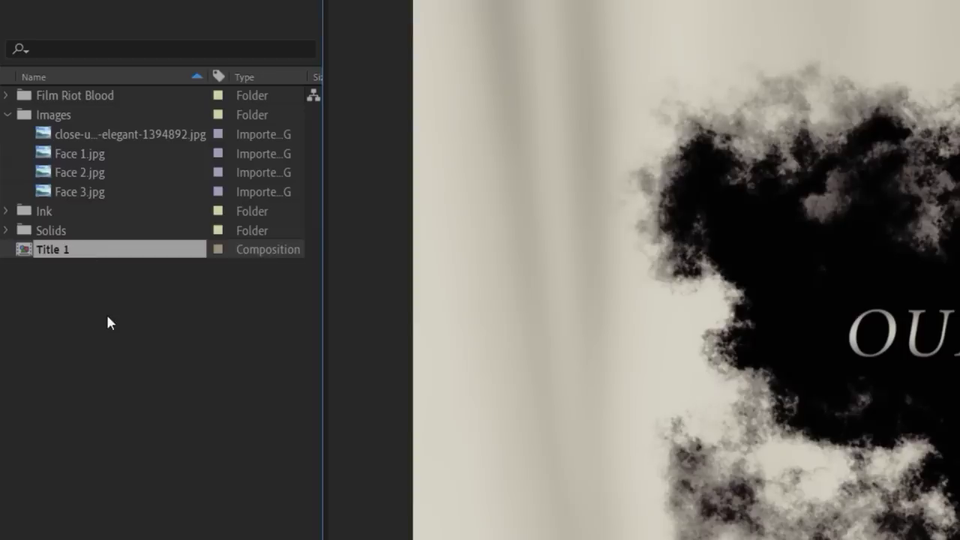
# Duplicate the Title 1 composition and delete the Ink layer from the copy.
pyautogui.hotkey('ctrl', 'd')
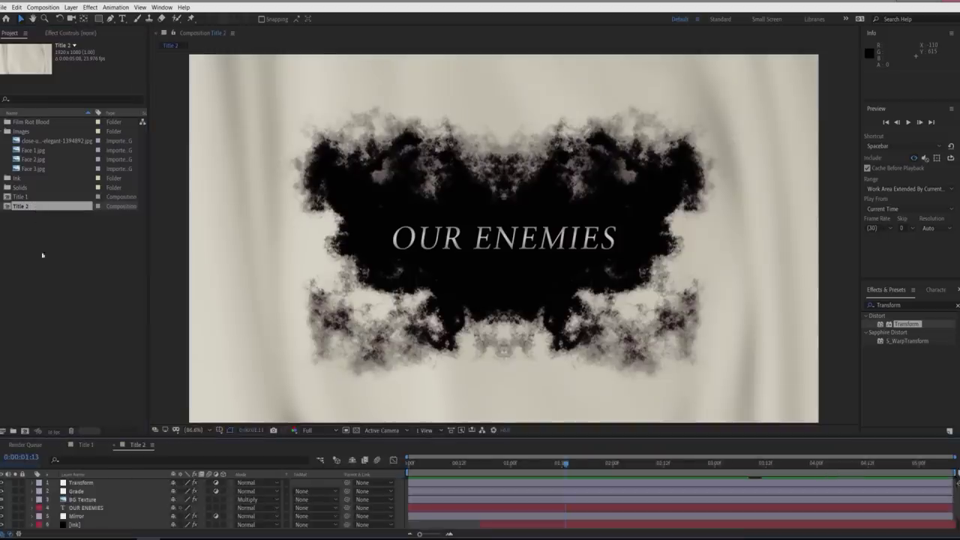
pyautogui.scroll(-2, 101, 489)
pyautogui.click(89, 525)
pyautogui.press('Delete')
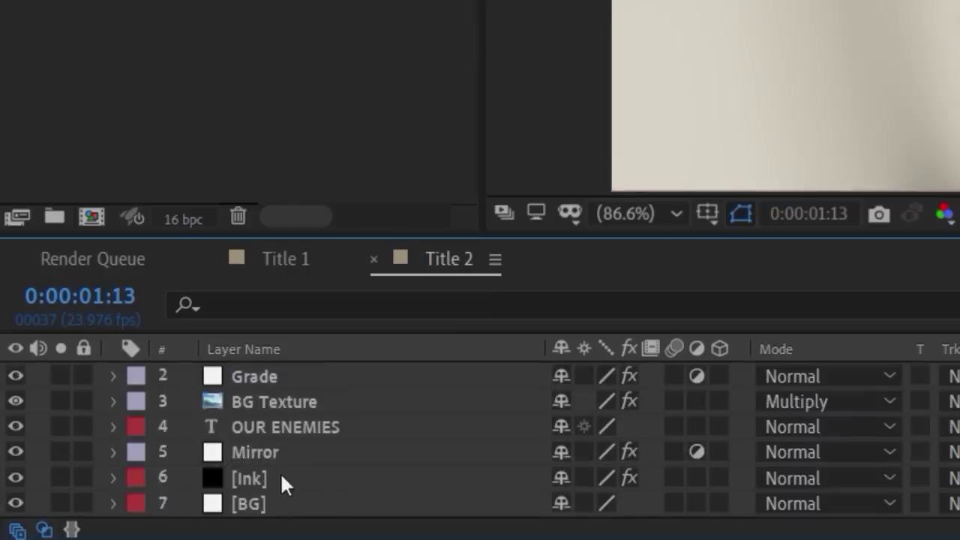
pyautogui.click(282, 477)
pyautogui.press('Delete')
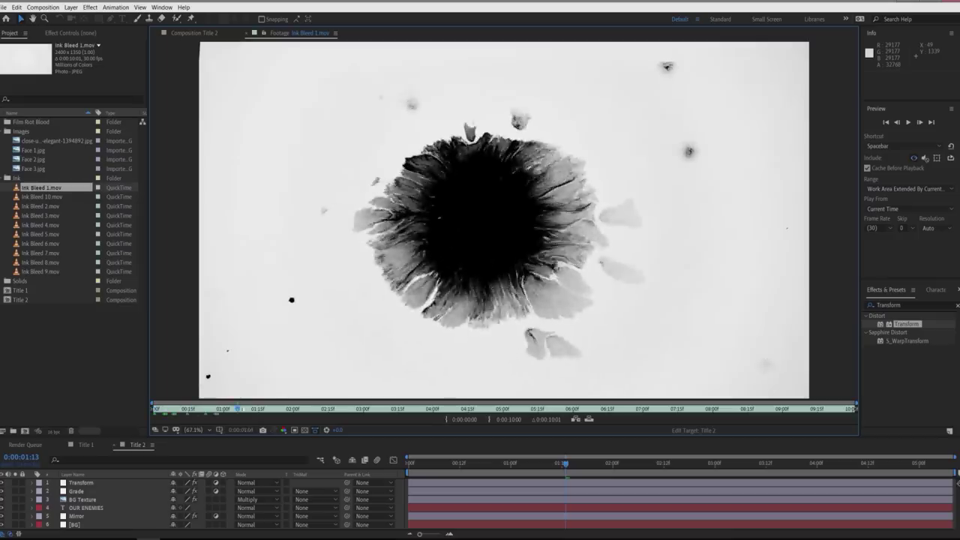
# Insert the Ink Bleed 1.mov clip directly beneath the Mirror layer, offset and rotated so it forms a mirrored double blot behind the title.
pyautogui.click(248, 34)
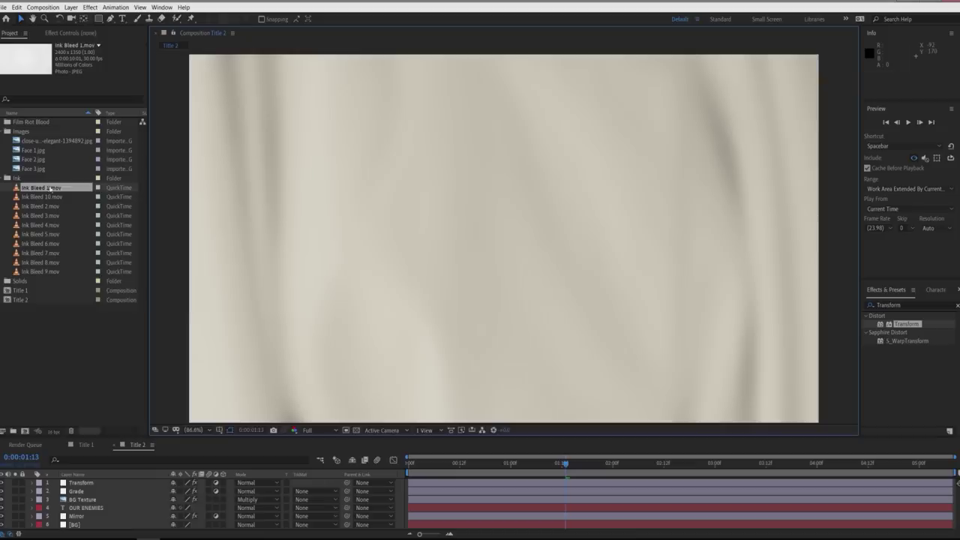
pyautogui.moveTo(98, 520); pyautogui.dragTo(98, 522)
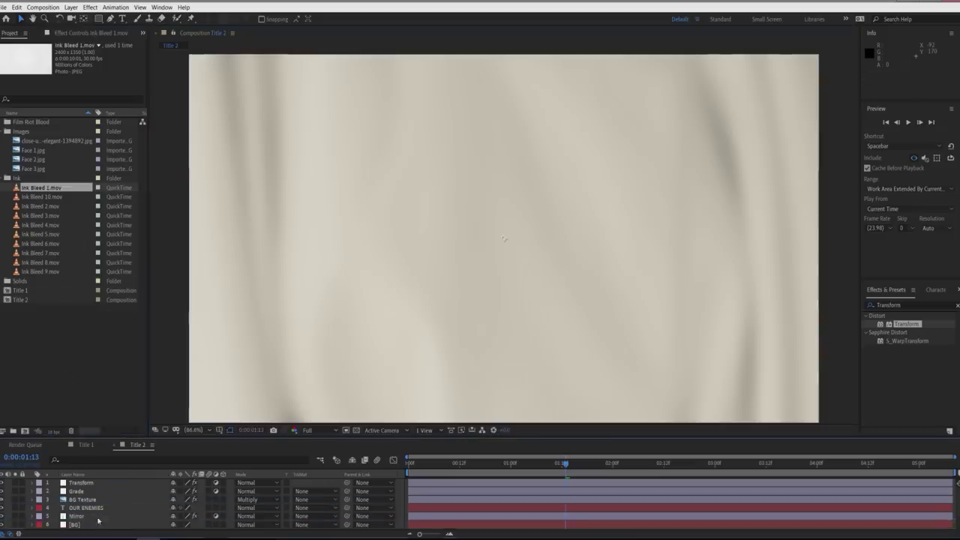
pyautogui.moveTo(420, 303)
pyautogui.mouseDown()
pyautogui.moveTo(330, 292)
pyautogui.moveTo(353, 288)
pyautogui.mouseUp()
pyautogui.press('r')
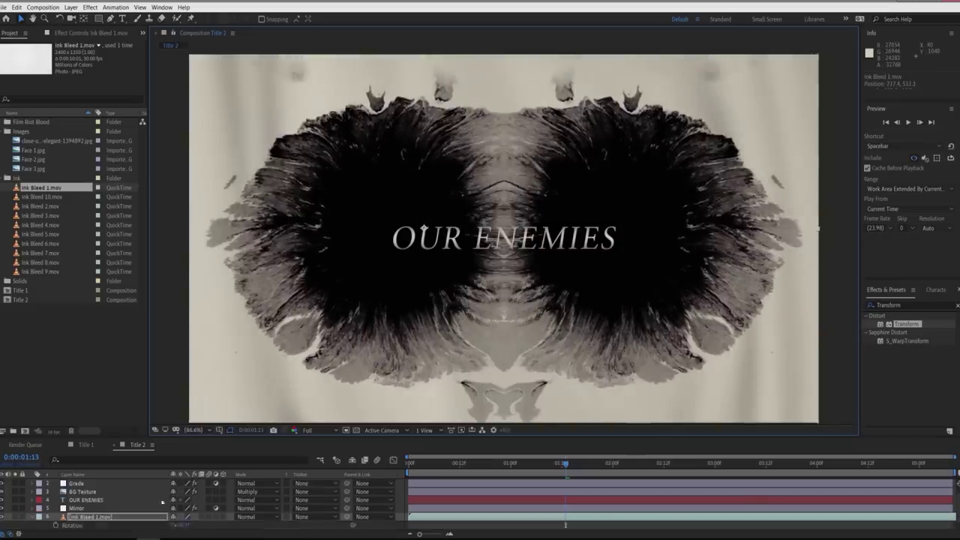
pyautogui.moveTo(179, 525); pyautogui.dragTo(201, 525)
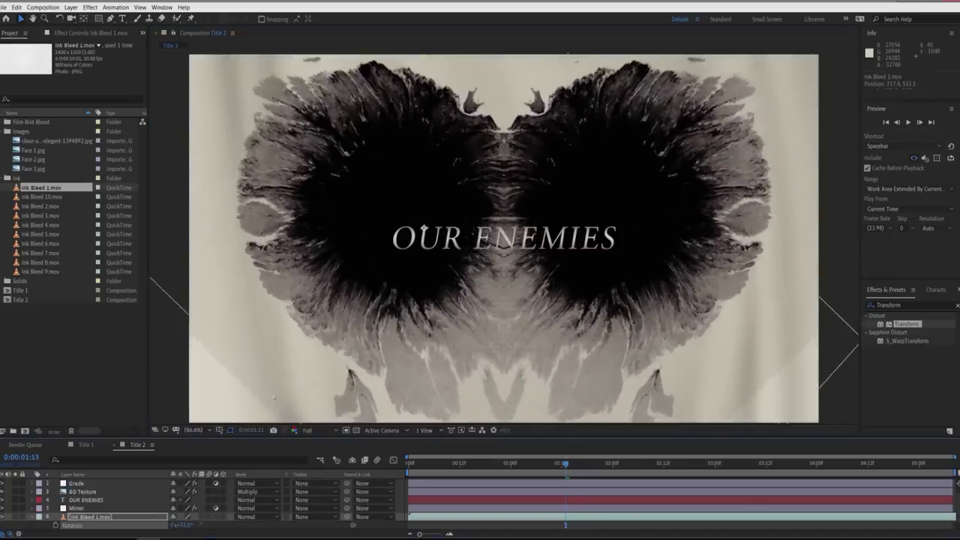
# Flip the Ink Bleed 1.mov layer by setting its horizontal and vertical scale to -100%.
pyautogui.scroll(-1, 202, 526)
pyautogui.press('s')
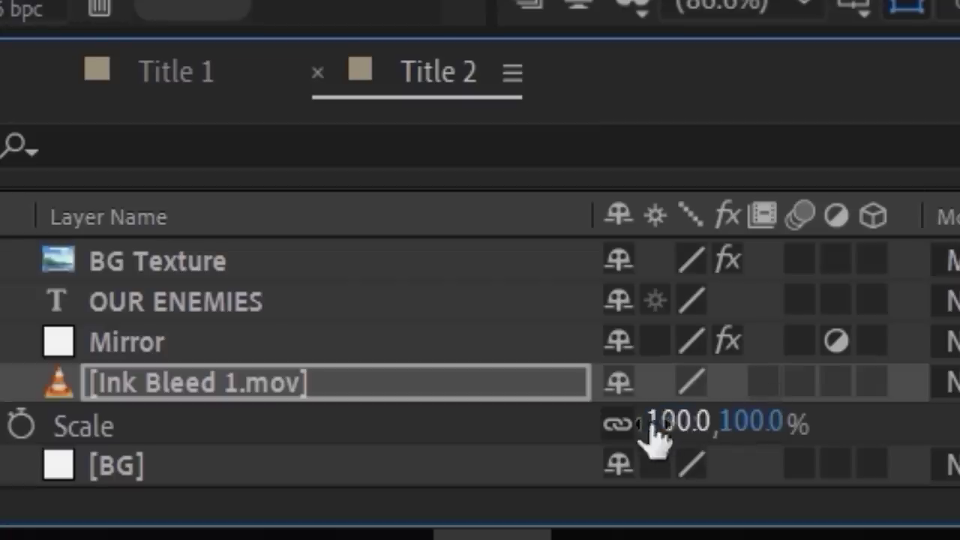
pyautogui.click(642, 429)
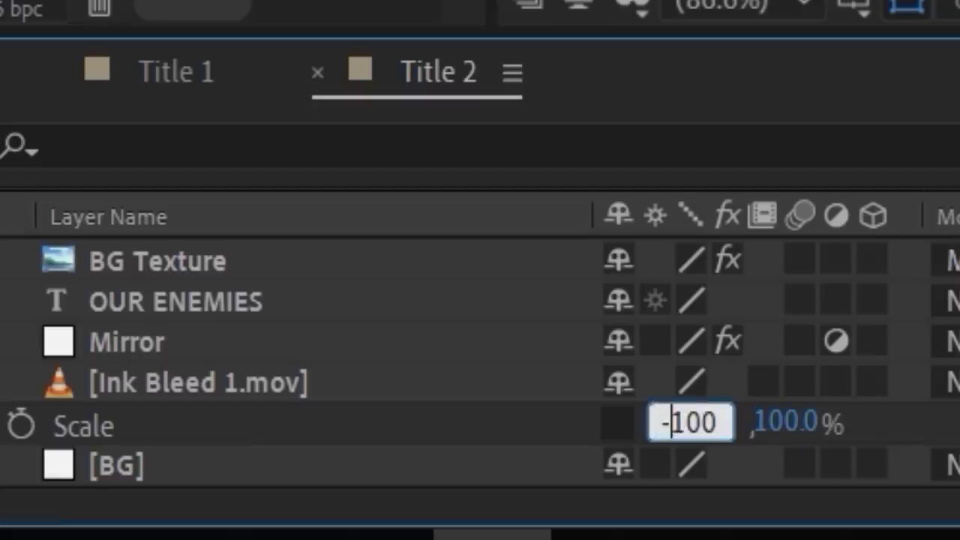
pyautogui.press('Return')
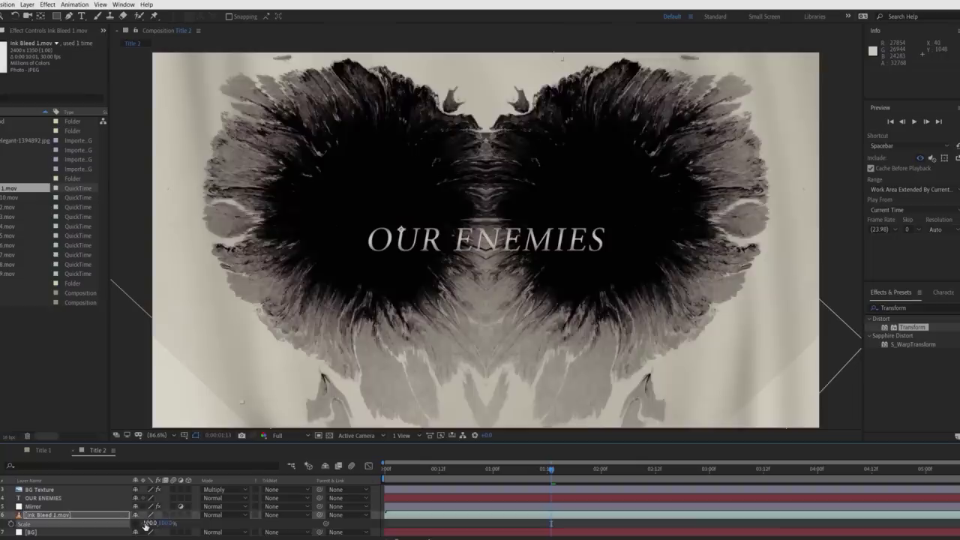
pyautogui.moveTo(400, 257)
pyautogui.mouseDown()
pyautogui.moveTo(379, 252)
pyautogui.moveTo(378, 240)
pyautogui.mouseUp()
pyautogui.click(166, 522)
pyautogui.write('-100')
pyautogui.press('Return')
# Fine-tune the scale and position of the Ink Bleed 1.mov layer to separate the two mirrored blots.
pyautogui.moveTo(325, 177)
pyautogui.mouseDown()
pyautogui.moveTo(311, 201)
pyautogui.moveTo(294, 204)
pyautogui.mouseUp()
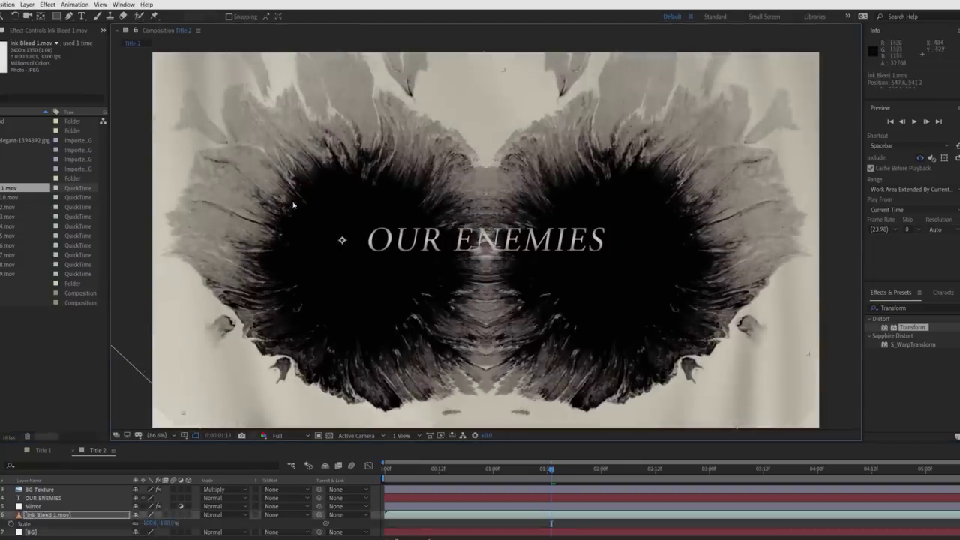
pyautogui.hotkey('ctrl', 'z')
pyautogui.moveTo(163, 523)
pyautogui.mouseDown()
pyautogui.moveTo(178, 515)
pyautogui.moveTo(137, 527)
pyautogui.moveTo(159, 523)
pyautogui.mouseUp()
pyautogui.moveTo(399, 131); pyautogui.dragTo(359, 143)
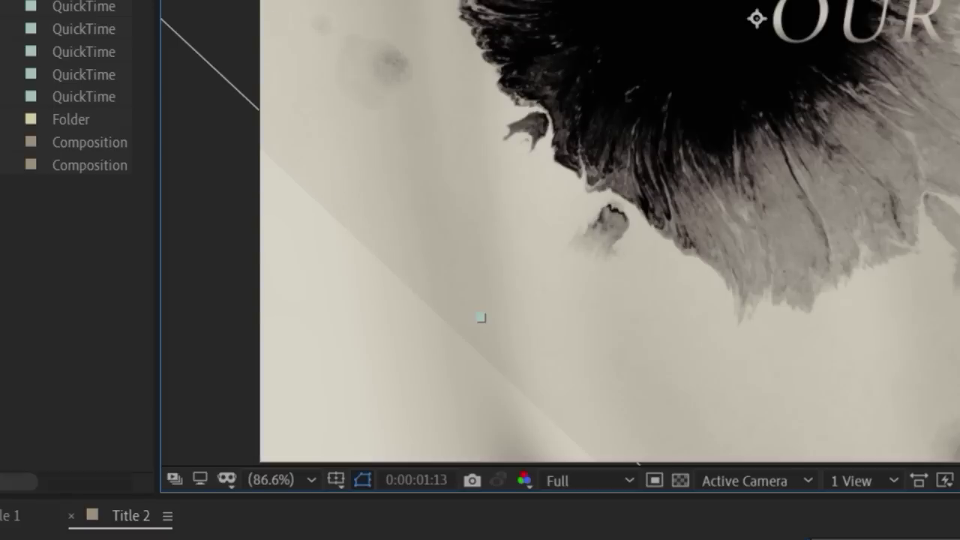
# Apply a Levels effect to the Ink Bleed 1.mov layer and lower Input White to 30583.5 to clean up its background.
pyautogui.click(100, 5)
pyautogui.moveTo(122, 106)
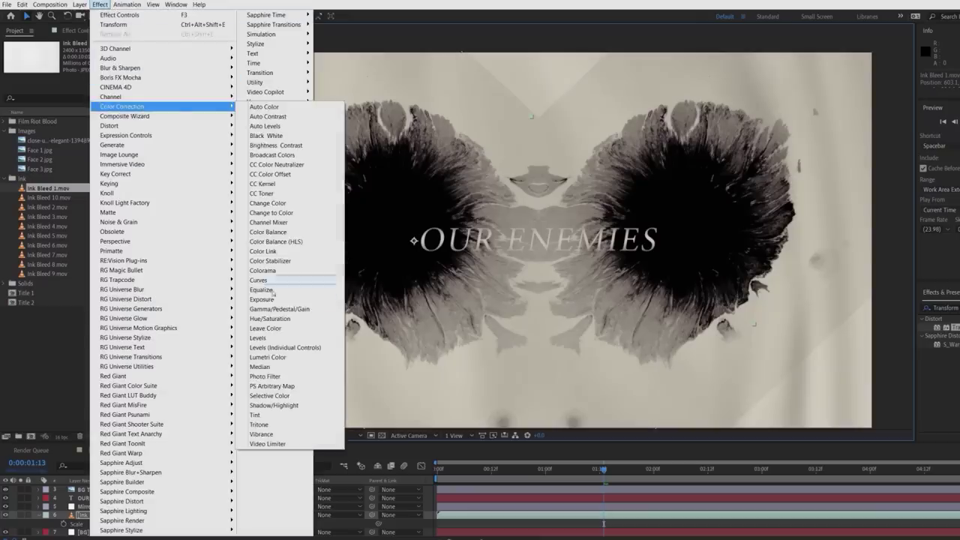
pyautogui.click(258, 338)
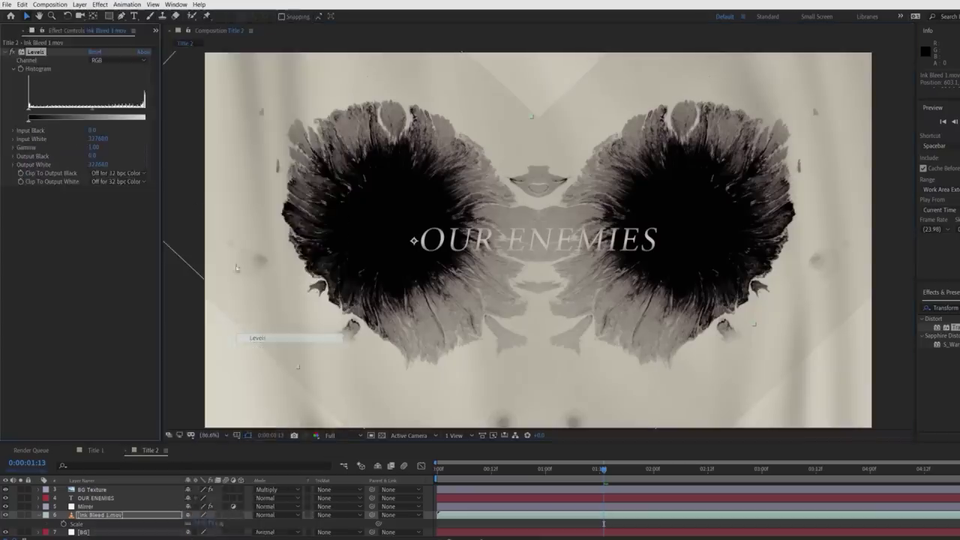
pyautogui.moveTo(152, 111); pyautogui.dragTo(151, 114)
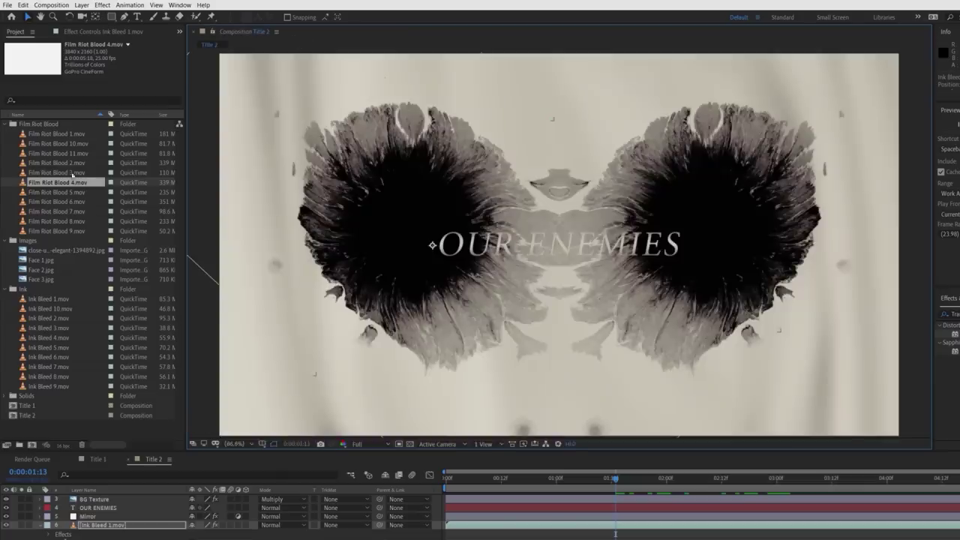
# Add Film Riot Blood 4.mov directly above the Ink Bleed 1.mov layer and set its blending mode to Multiply.
pyautogui.moveTo(123, 526); pyautogui.dragTo(118, 520)
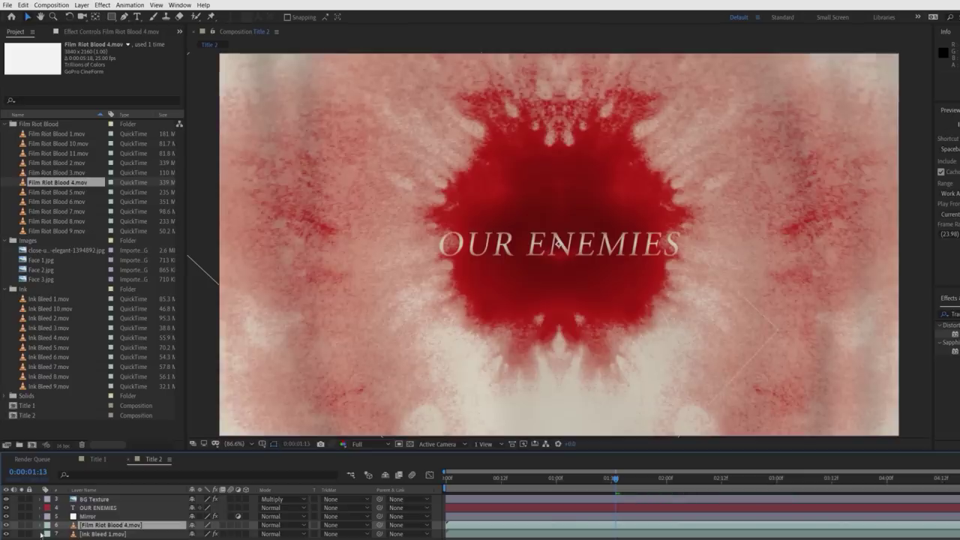
pyautogui.click(272, 525)
pyautogui.click(283, 182)
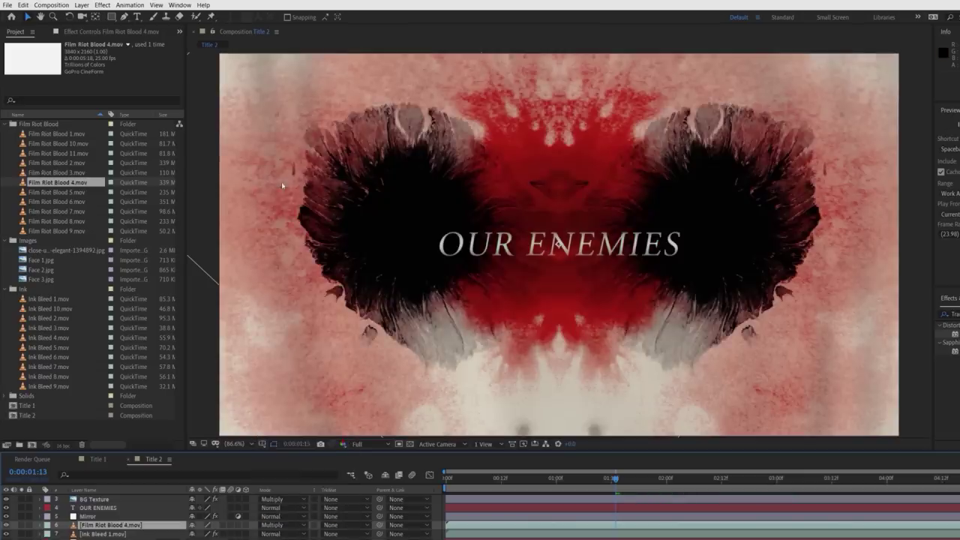
# Scale down, rotate and reposition the Film Riot Blood 4.mov layer so it fills the gap between the two ink blots.
pyautogui.press('s')
pyautogui.moveTo(226, 534); pyautogui.dragTo(204, 534)
pyautogui.moveTo(521, 249); pyautogui.dragTo(471, 257)
pyautogui.press('r')
pyautogui.moveTo(210, 534); pyautogui.dragTo(194, 534)
pyautogui.press('r')
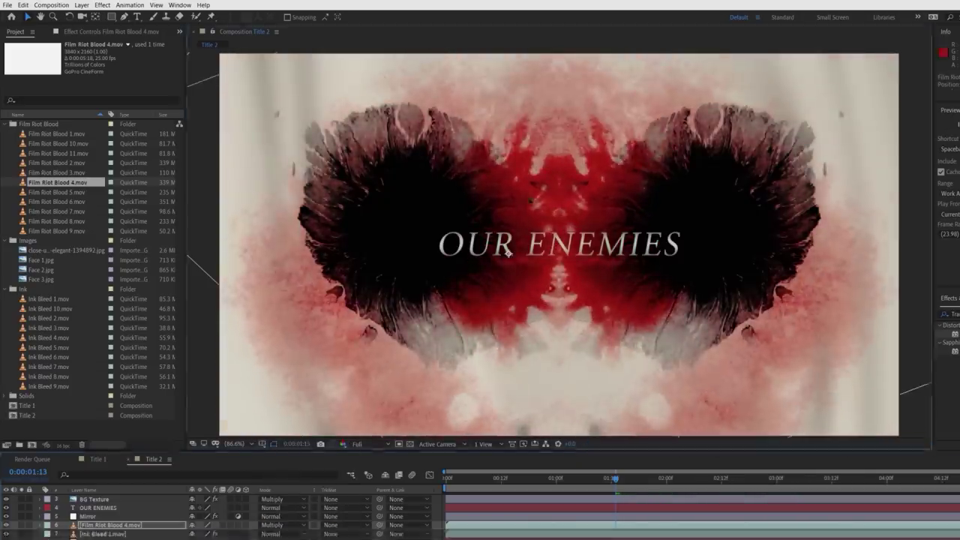
pyautogui.moveTo(528, 189); pyautogui.dragTo(528, 196)
# Apply Tint and Levels effects to the Film Riot Blood 4.mov layer and adjust the input levels to deepen its blacks.
pyautogui.click(102, 5)
pyautogui.moveTo(165, 101)
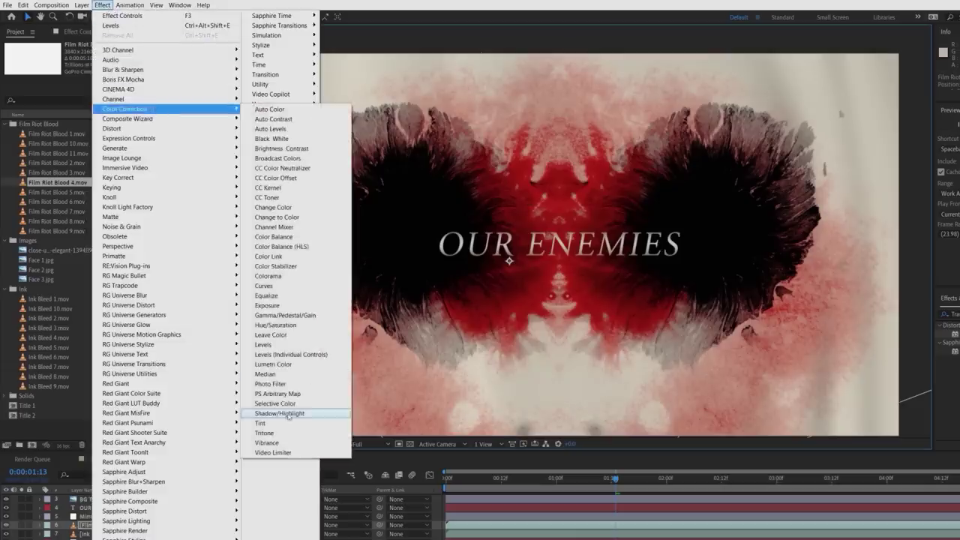
pyautogui.click(285, 422)
pyautogui.click(100, 5)
pyautogui.click(285, 343)
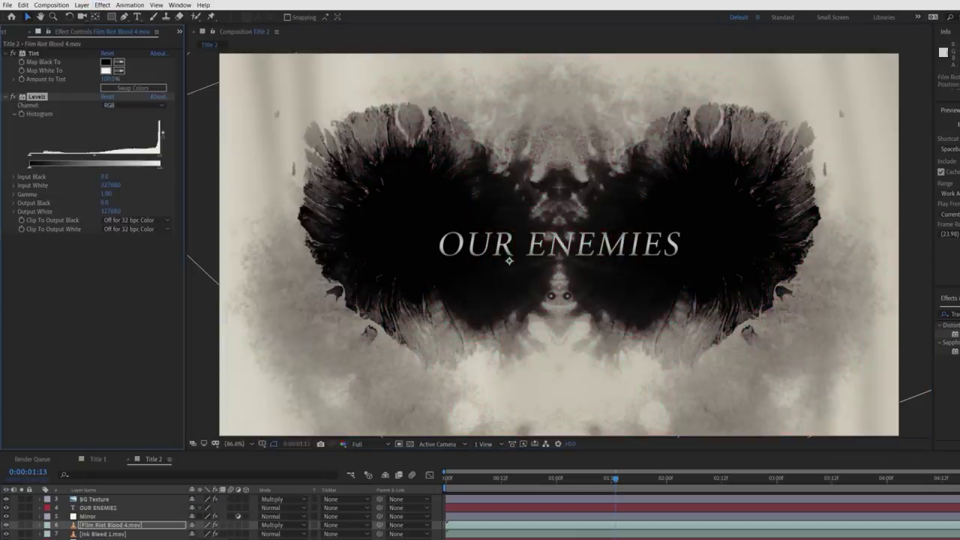
pyautogui.moveTo(41, 159); pyautogui.dragTo(54, 158)
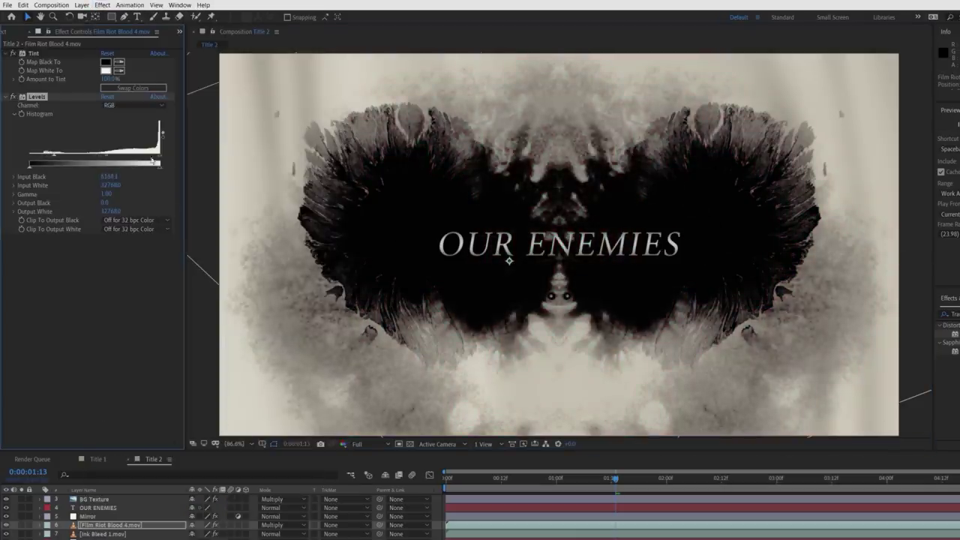
pyautogui.moveTo(159, 156); pyautogui.dragTo(94, 160)
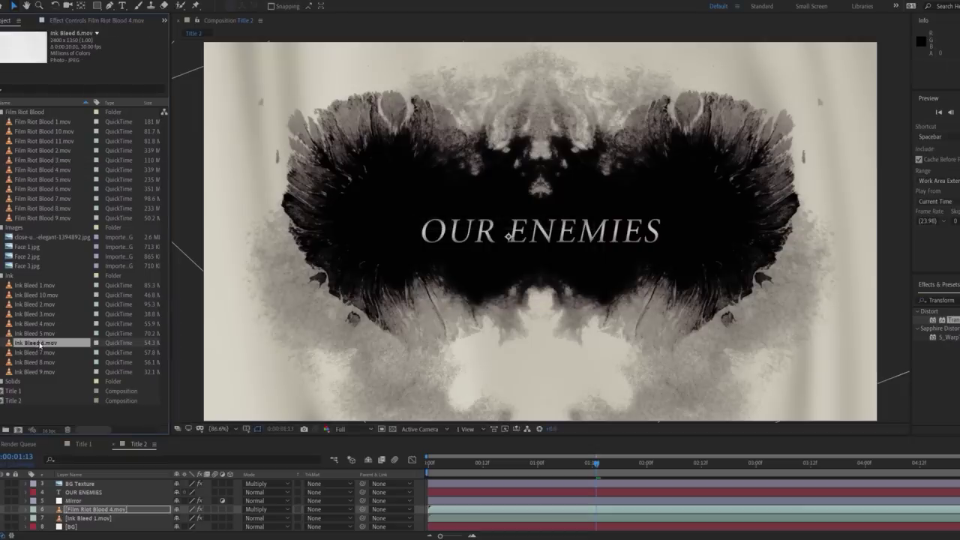
# Add Ink Bleed 6.mov beneath the Mirror layer, starting about 11 frames in, and set its blending mode to Multiply.
pyautogui.moveTo(410, 500); pyautogui.dragTo(471, 512)
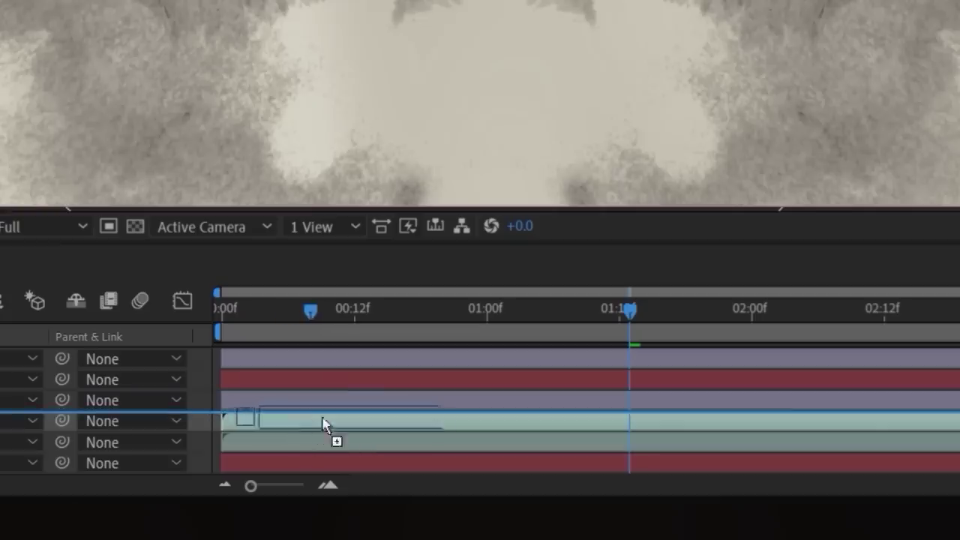
pyautogui.moveTo(341, 422); pyautogui.dragTo(342, 417)
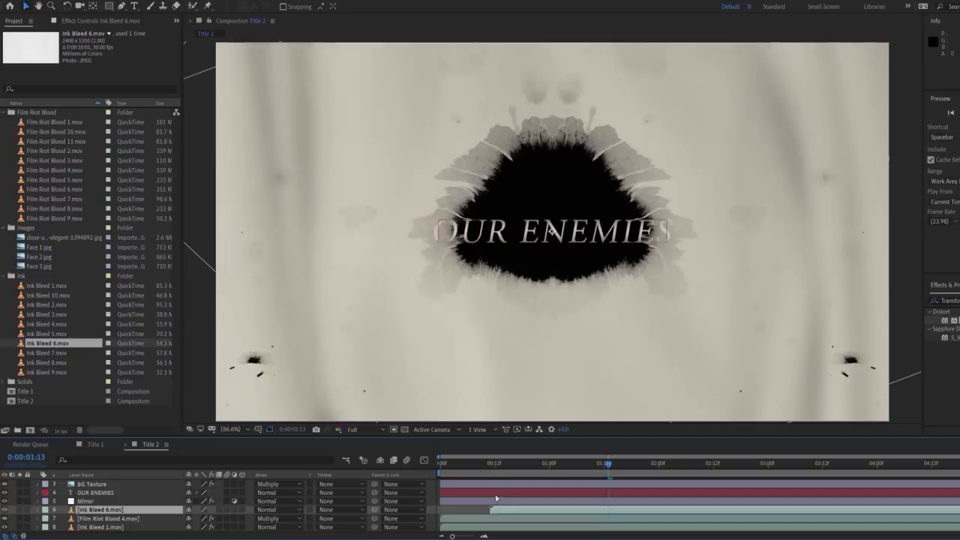
pyautogui.click(278, 510)
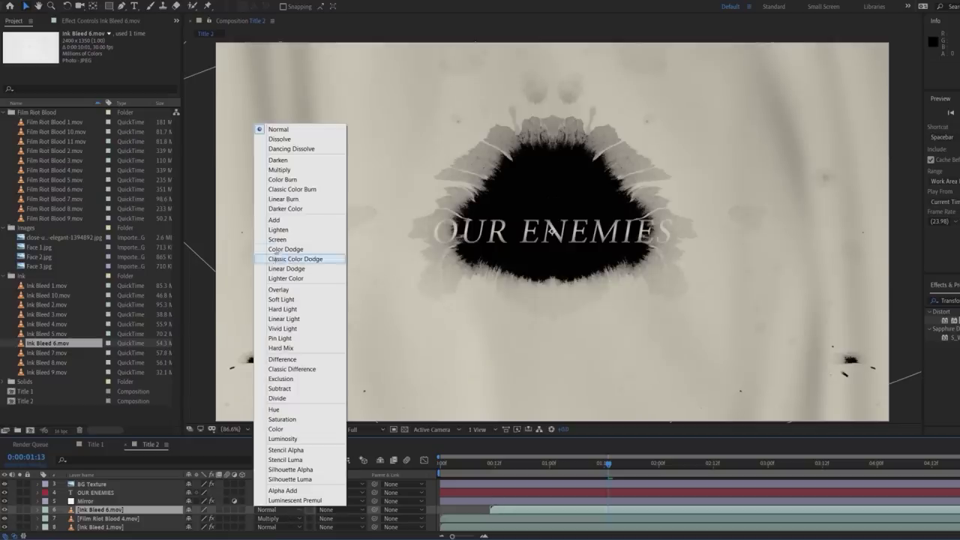
pyautogui.click(270, 171)
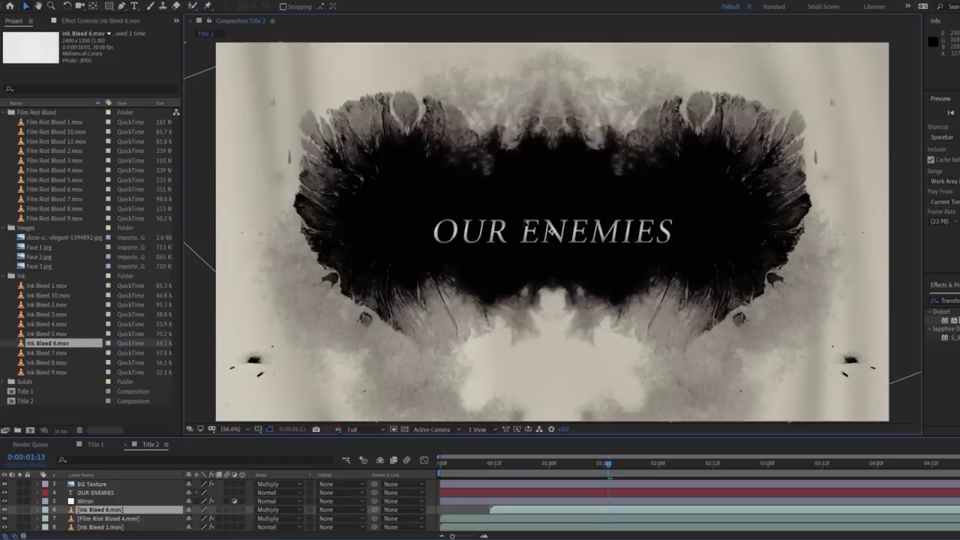
# Scale down the Ink Bleed 6.mov layer, move it to the blot's upper edge, and copy Ink Bleed 1.mov's Levels effect onto it.
pyautogui.moveTo(525, 224); pyautogui.dragTo(485, 122)
pyautogui.press('s')
pyautogui.moveTo(216, 519); pyautogui.dragTo(186, 522)
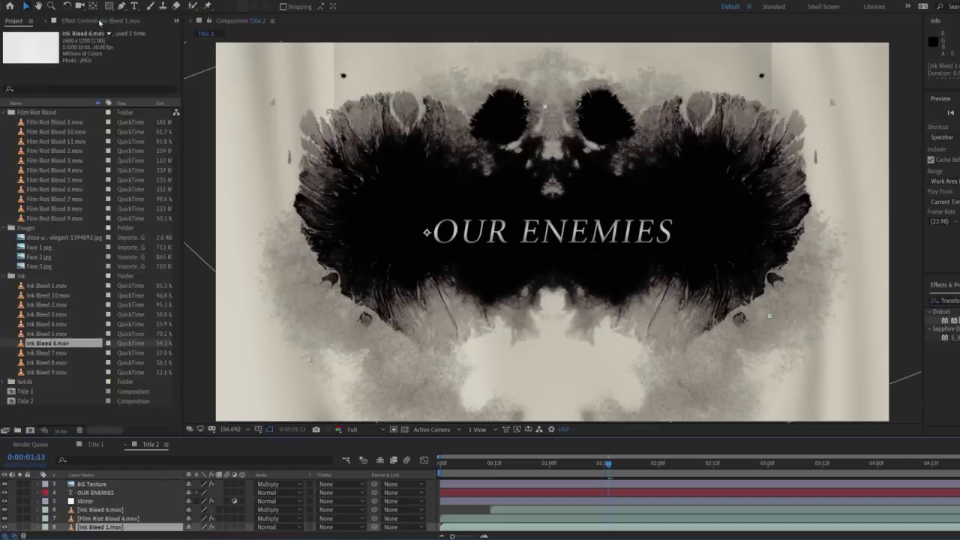
pyautogui.click(100, 21)
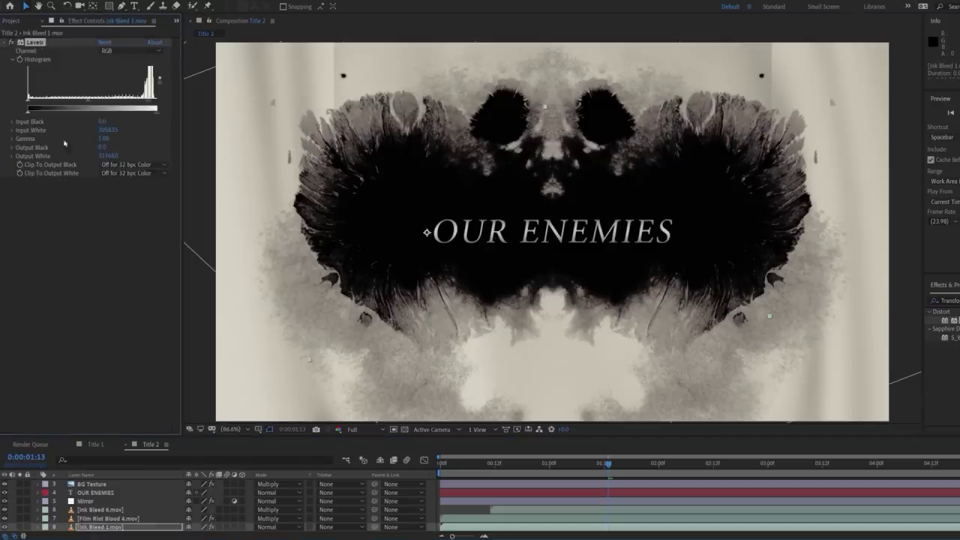
pyautogui.click(98, 510)
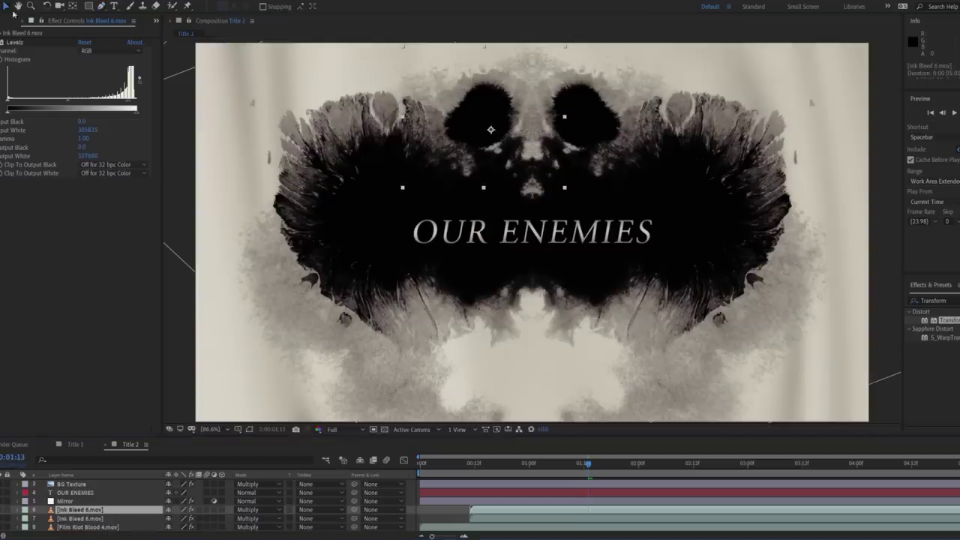
# Duplicate the Ink Bleed 6.mov layer and place rotated copies around the edges of the blot.
pyautogui.hotkey('ctrl', 'd')
pyautogui.moveTo(315, 133); pyautogui.dragTo(487, 318)
pyautogui.press('r')
pyautogui.moveTo(182, 518); pyautogui.dragTo(113, 519)
pyautogui.moveTo(481, 317); pyautogui.dragTo(301, 286)
pyautogui.click(17, 510)
pyautogui.hotkey('ctrl', 'd')
# Add Film Riot Blood 7.mov beneath the Ink Bleed 6.mov copies, scaled down and rotated at the blot's lower centre.
pyautogui.click(6, 21)
pyautogui.moveTo(34, 362); pyautogui.dragTo(94, 511)
pyautogui.moveTo(196, 519); pyautogui.dragTo(174, 519)
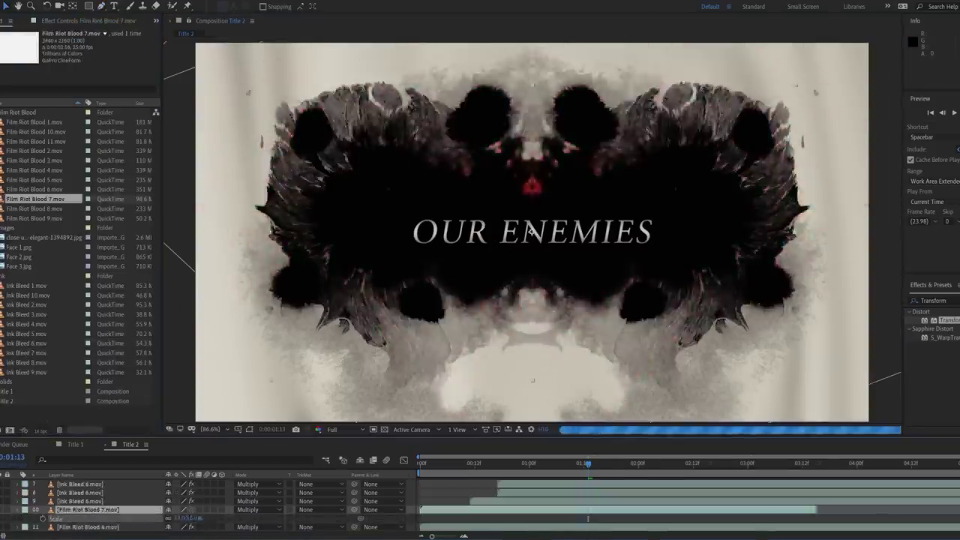
pyautogui.press('r')
pyautogui.moveTo(531, 232); pyautogui.dragTo(496, 356)
pyautogui.moveTo(182, 519); pyautogui.dragTo(255, 519)
pyautogui.press('r')
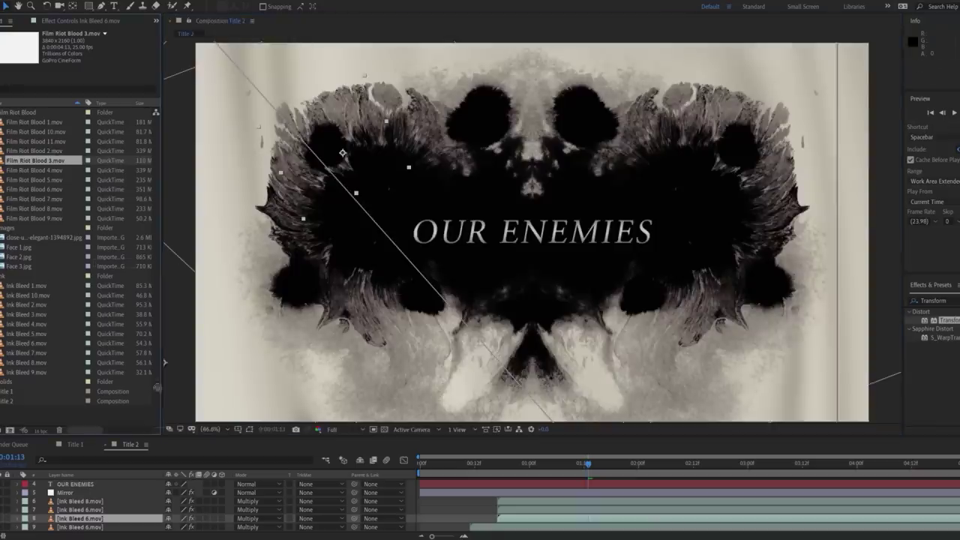
# Add Film Riot Blood 3.mov above the BG Texture layer, scale it down and set its blending mode to Multiply.
pyautogui.moveTo(35, 161); pyautogui.dragTo(122, 500)
pyautogui.press('s')
pyautogui.moveTo(193, 510); pyautogui.dragTo(152, 512)
pyautogui.click(250, 500)
pyautogui.click(259, 160)
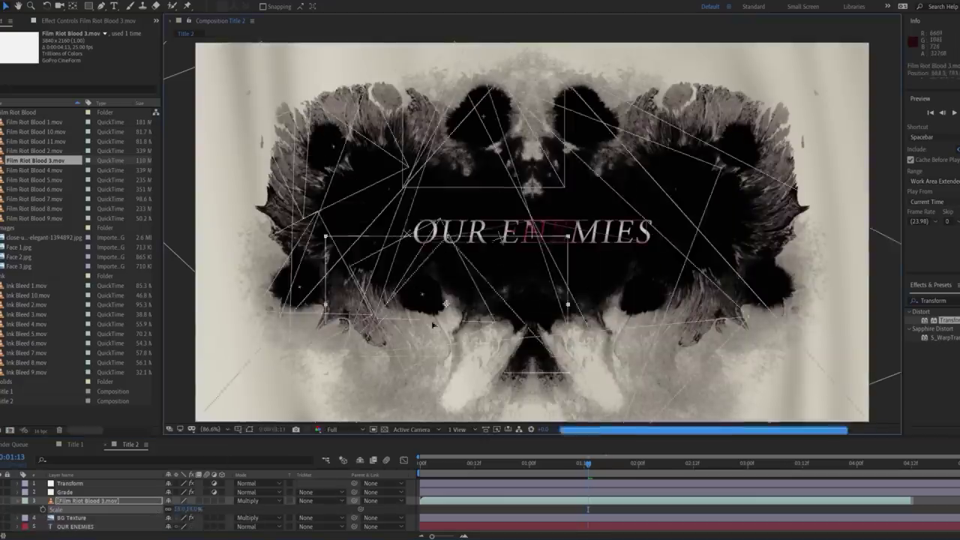
# Place the smaller Film Riot Blood 3.mov splatter at the blot's lower left and delay its start to about frame 20.
pyautogui.moveTo(532, 232); pyautogui.dragTo(383, 325)
pyautogui.click(181, 510)
pyautogui.press('Down')
pyautogui.press('Down')
pyautogui.press('Down')
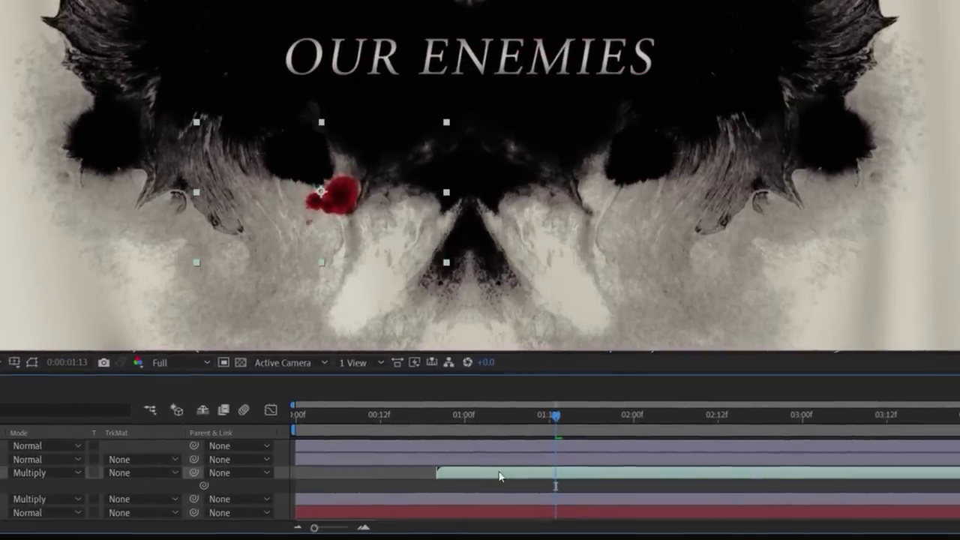
pyautogui.press('s')
# Preview the Film Riot Blood 9, 11 and 1 clips to compare their splatter shapes.
pyautogui.doubleClick(36, 218)
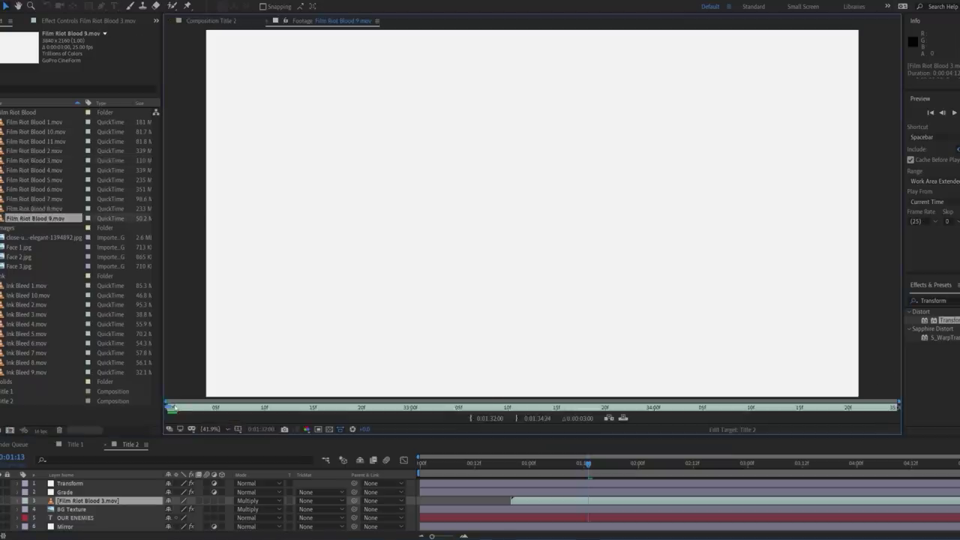
pyautogui.moveTo(174, 408); pyautogui.dragTo(574, 380)
pyautogui.press('space')
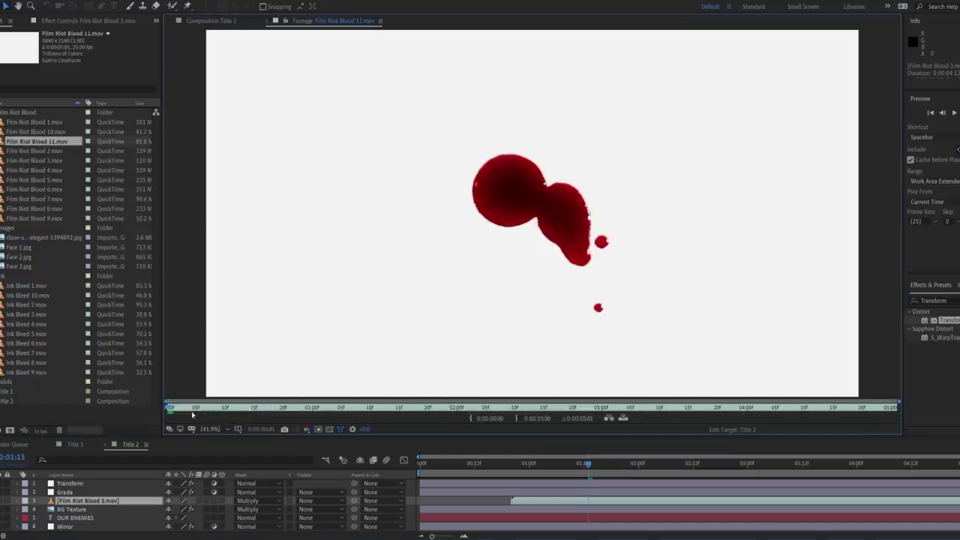
pyautogui.press('space')
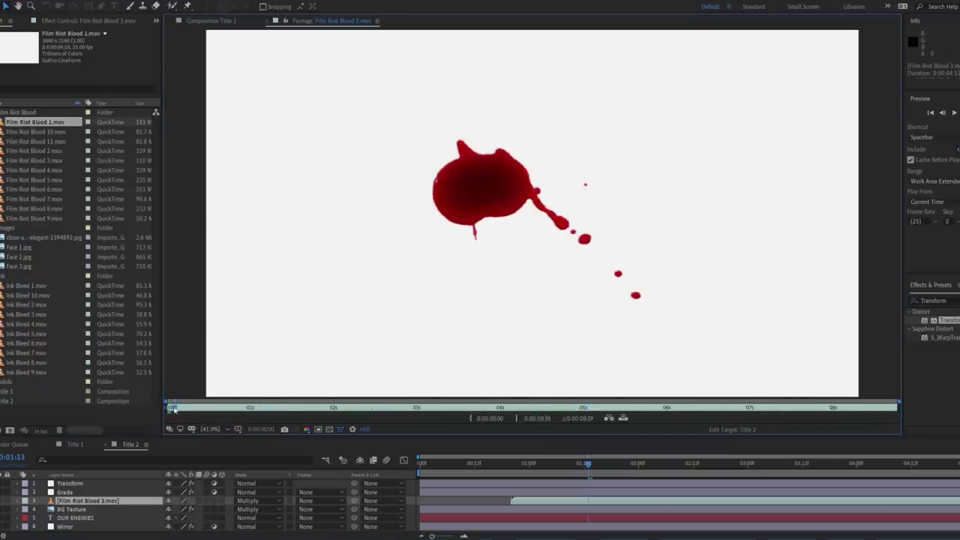
pyautogui.press('space')
pyautogui.click(265, 21)
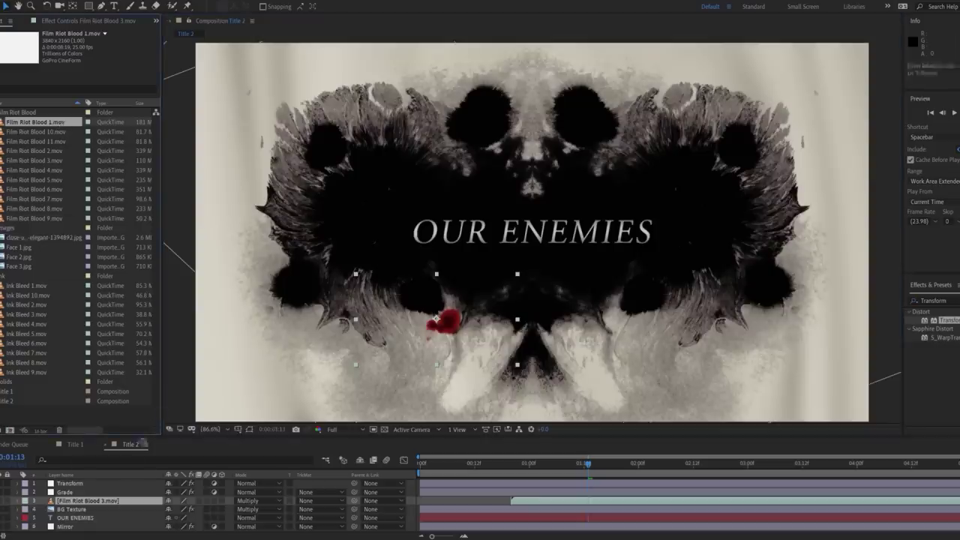
# Add Film Riot Blood 1.mov above the Film Riot Blood 3.mov layer in Multiply mode, scaled down and placed at the blot's upper right edge.
pyautogui.moveTo(120, 504); pyautogui.dragTo(120, 501)
pyautogui.click(255, 500)
pyautogui.click(259, 160)
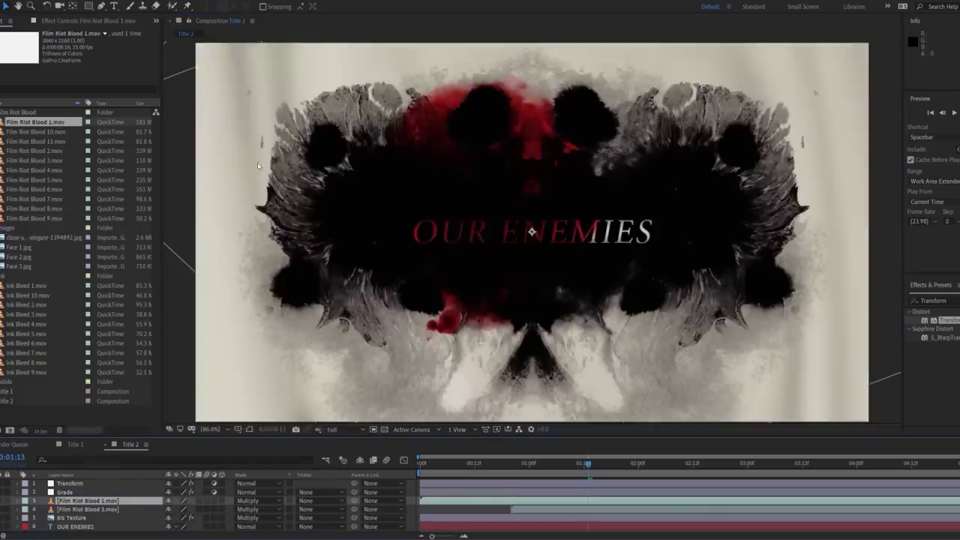
pyautogui.press('space')
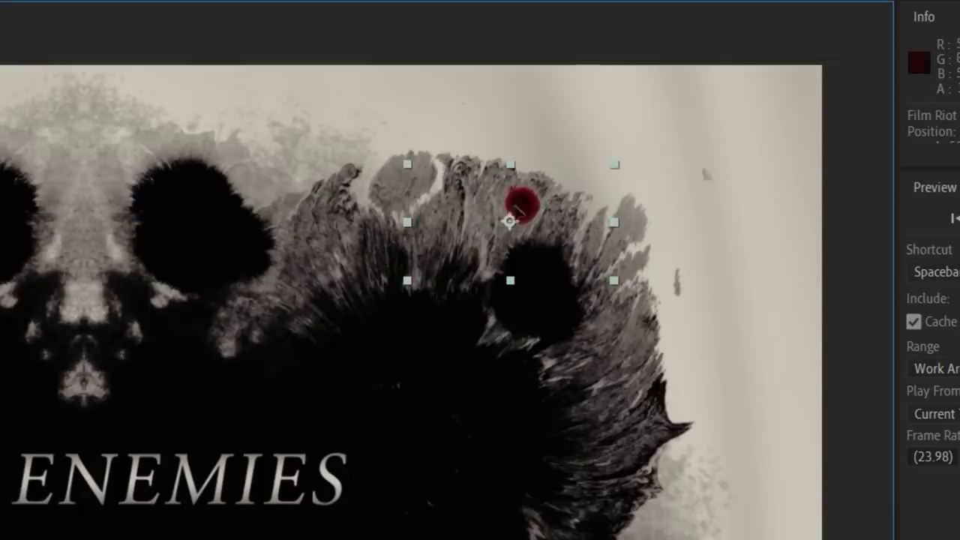
pyautogui.moveTo(516, 210); pyautogui.dragTo(597, 188)
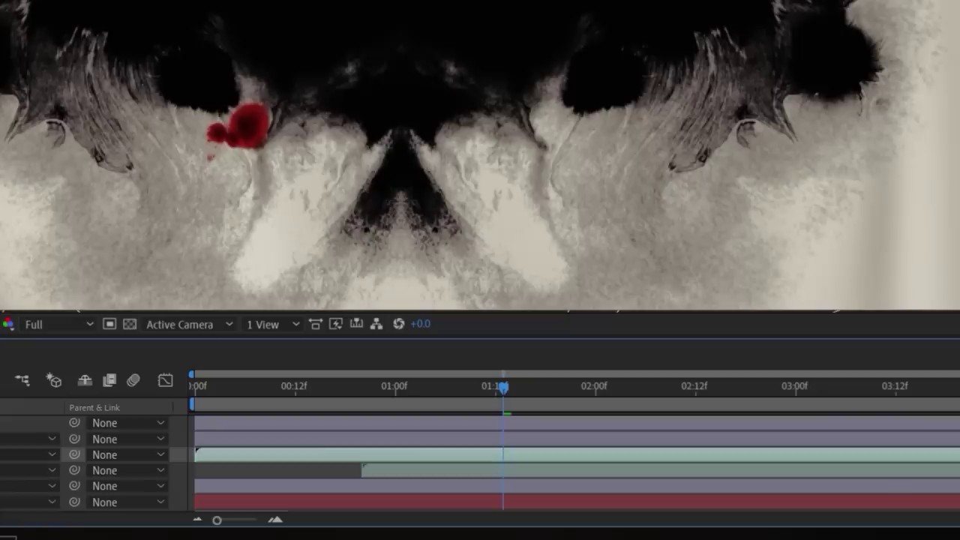
# Delay the start of the Film Riot Blood 1.mov layer to about 0:00:01:03 and return to the composition's beginning with nothing selected.
pyautogui.moveTo(233, 459); pyautogui.dragTo(459, 454)
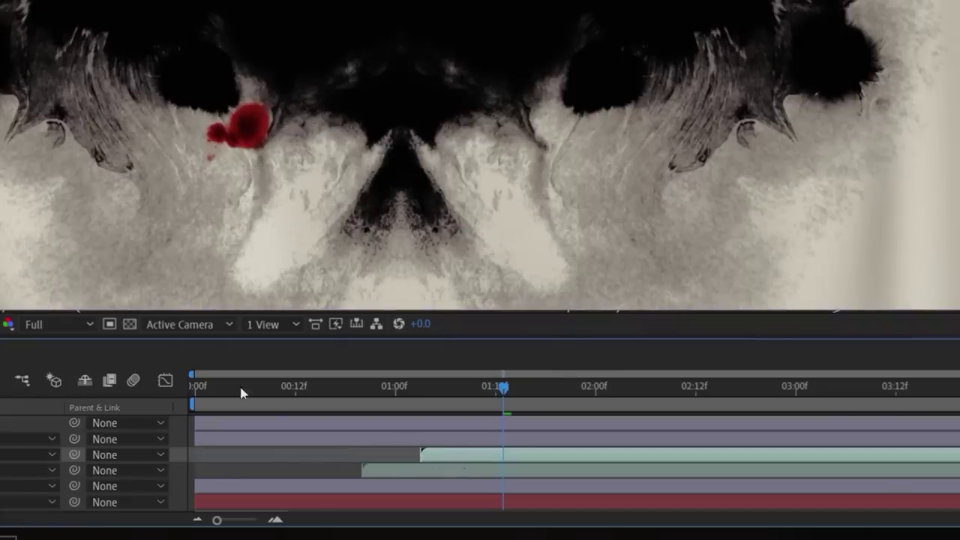
pyautogui.click(197, 386)
pyautogui.press('F2')
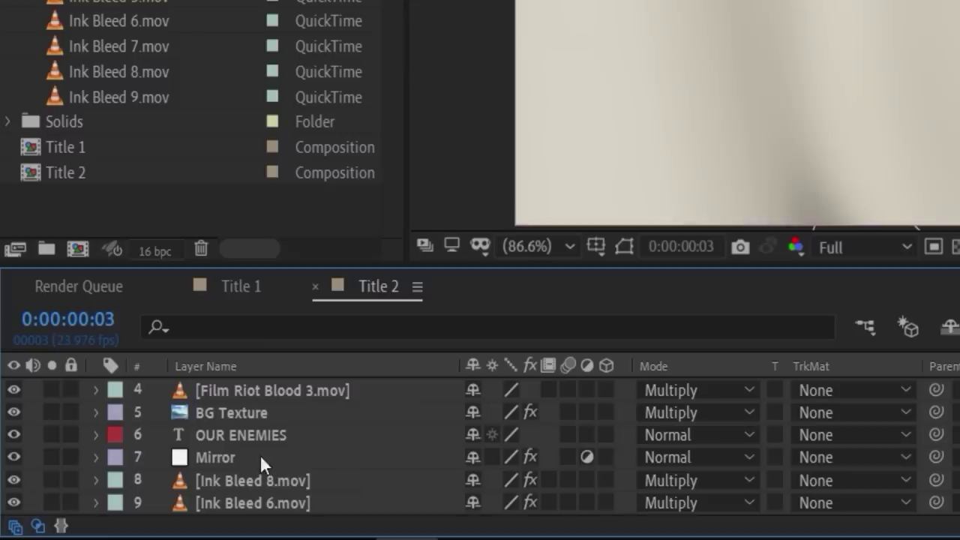
# Pre-compose all layers from Mirror down to BG into a new composition named Title 2 Ink.
pyautogui.click(261, 457)
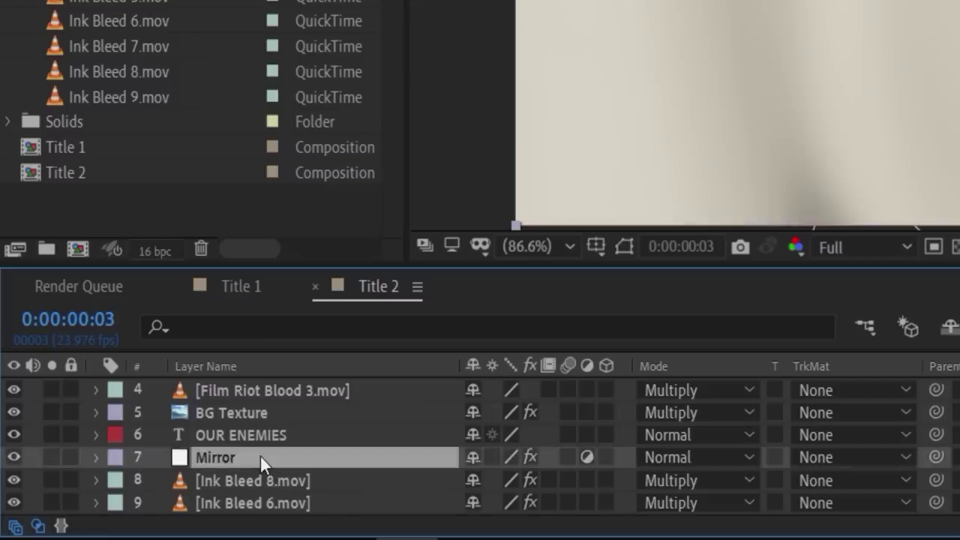
pyautogui.scroll(-3, 259, 455)
pyautogui.keyDown('shift'); pyautogui.click(244, 503); pyautogui.keyUp('shift')
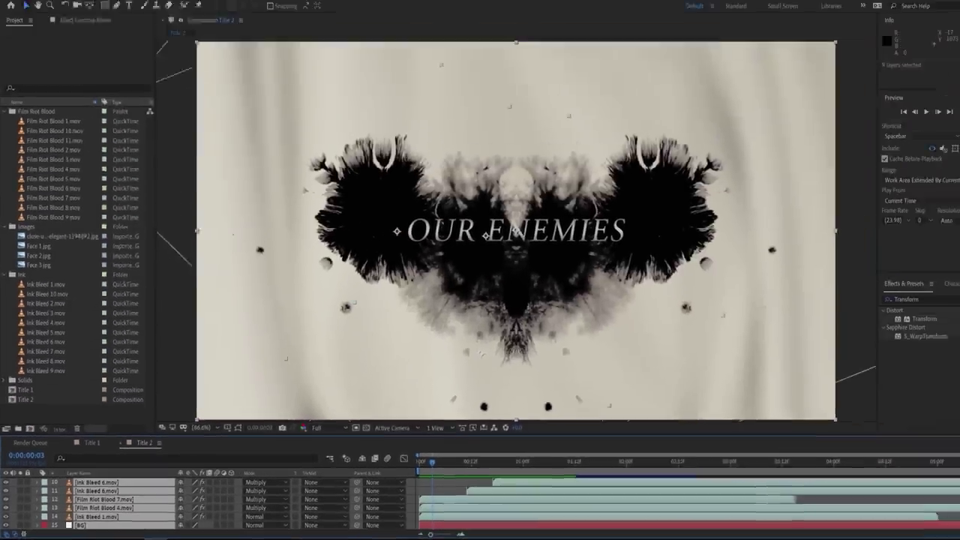
pyautogui.click(75, 6)
pyautogui.click(111, 294)
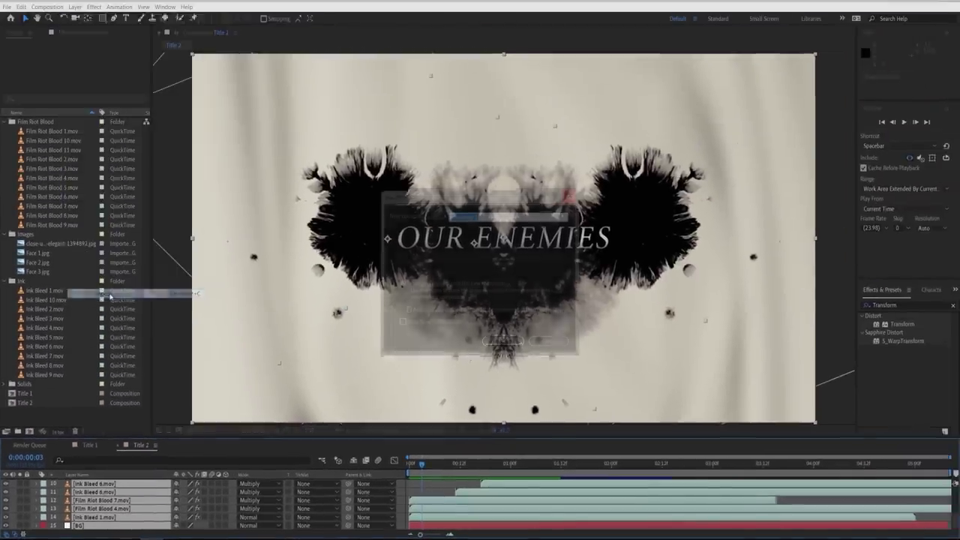
pyautogui.write('Title 2 Ink')
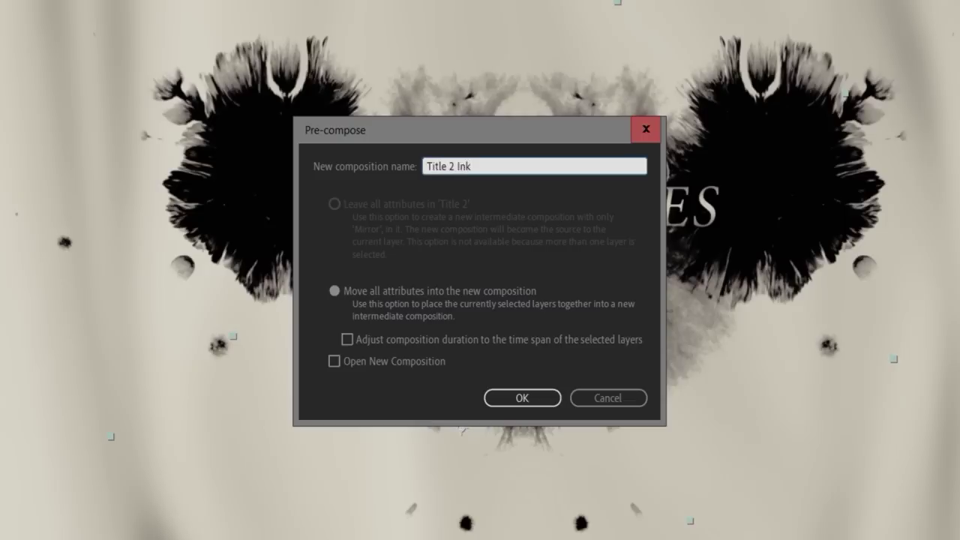
pyautogui.click(521, 397)
# Apply a Displacement Map effect to the OUR ENEMIES text and use Title 2 Ink as its displacement map layer.
pyautogui.click(224, 481)
pyautogui.click(93, 7)
pyautogui.moveTo(150, 125)
pyautogui.click(322, 288)
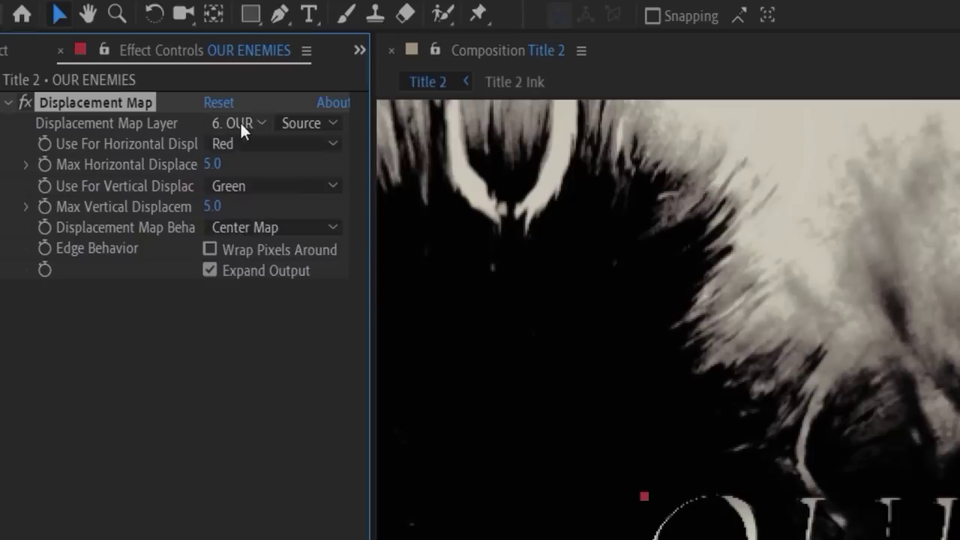
pyautogui.click(98, 62)
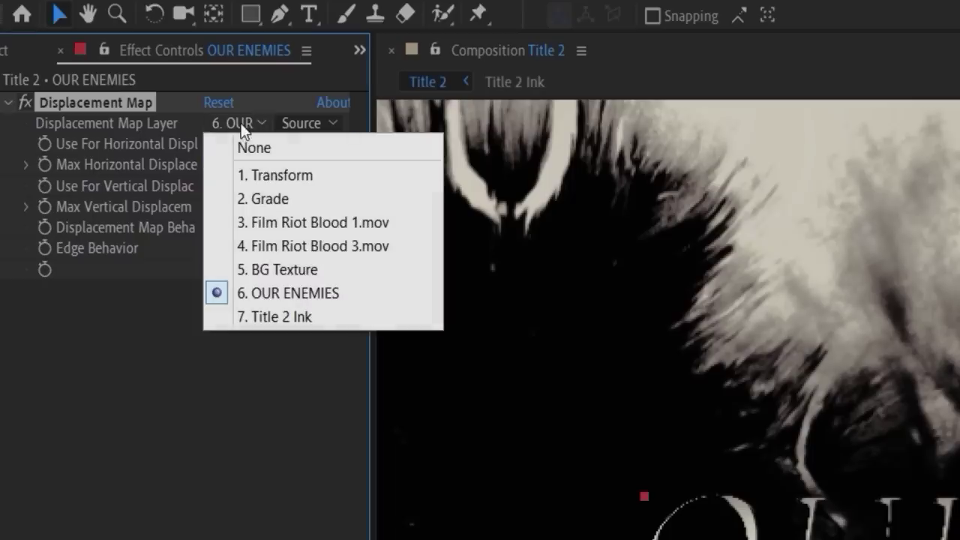
pyautogui.click(277, 317)
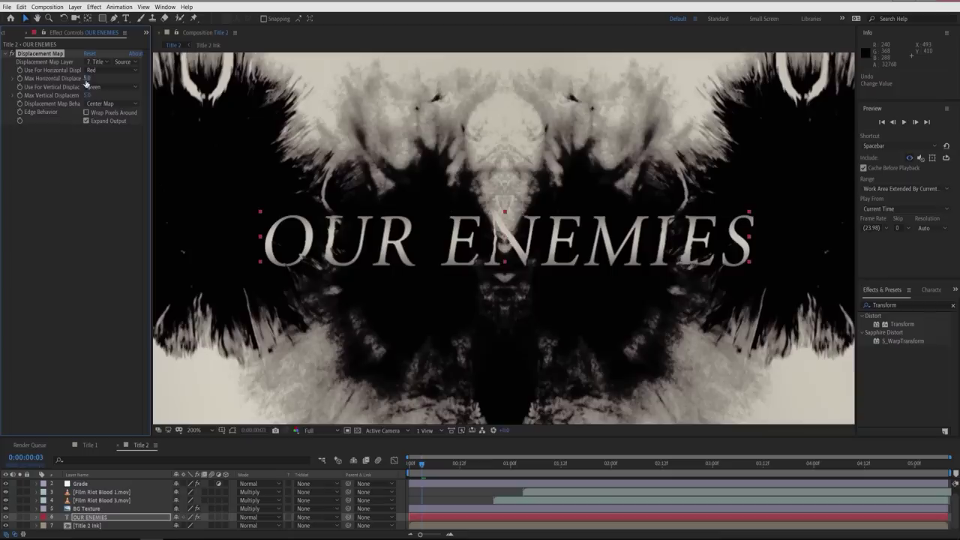
pyautogui.moveTo(86, 80)
pyautogui.mouseDown()
pyautogui.moveTo(69, 81)
pyautogui.moveTo(79, 95)
pyautogui.moveTo(54, 95)
pyautogui.moveTo(91, 95)
pyautogui.mouseUp()
pyautogui.hotkey('ctrl', 'z')
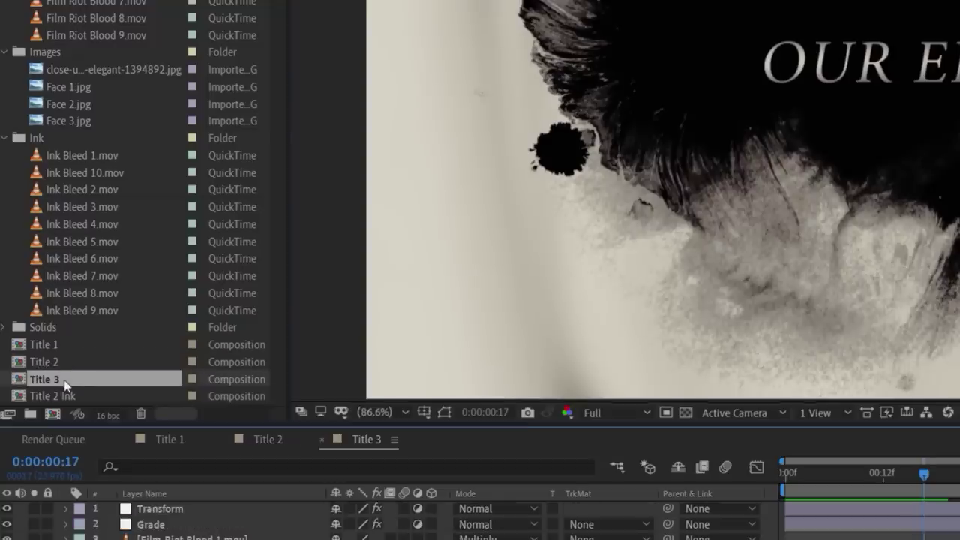
# Delete the OUR ENEMIES text layer from the Title 3 composition and hide the Title 2 Ink layer.
pyautogui.scroll(-1, 380, 476)
pyautogui.click(380, 472)
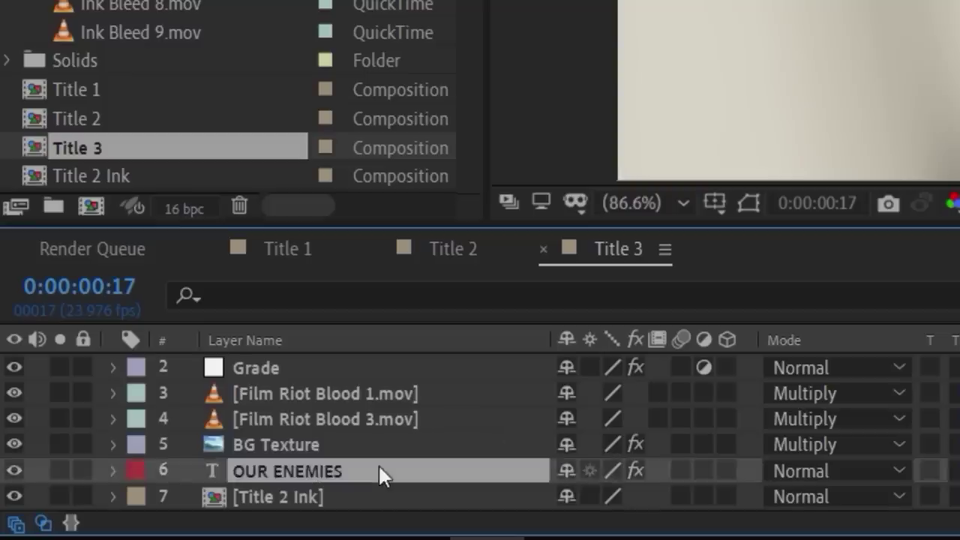
pyautogui.press('Delete')
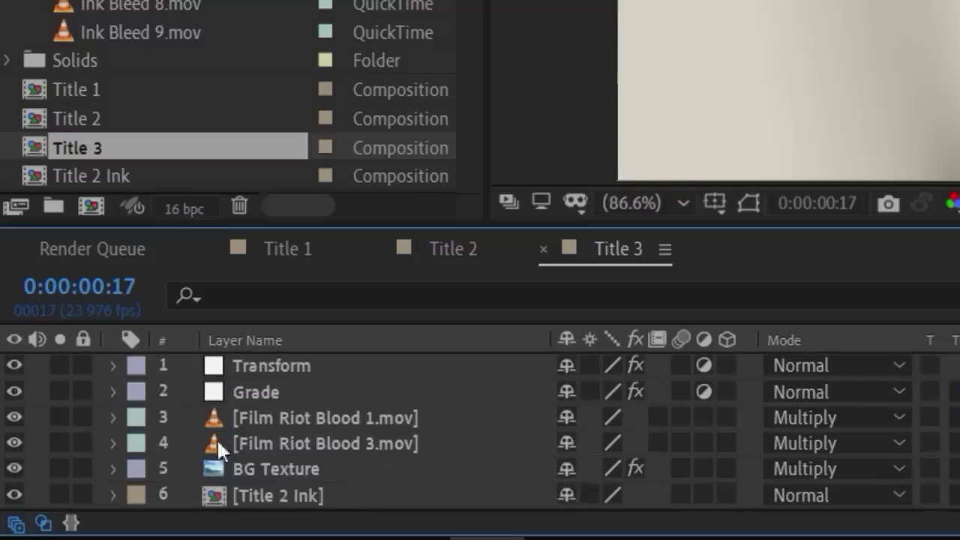
pyautogui.click(14, 494)
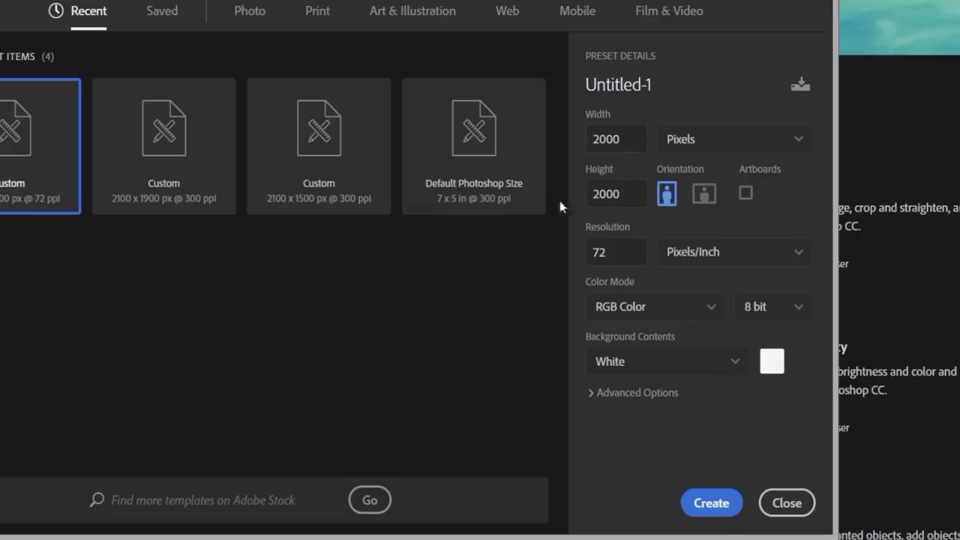
# In Photoshop, create a white 2000 x 2000 px document at 72 ppi and choose the Kyle's Real Oils - 01 wet media brush.
pyautogui.click(713, 503)
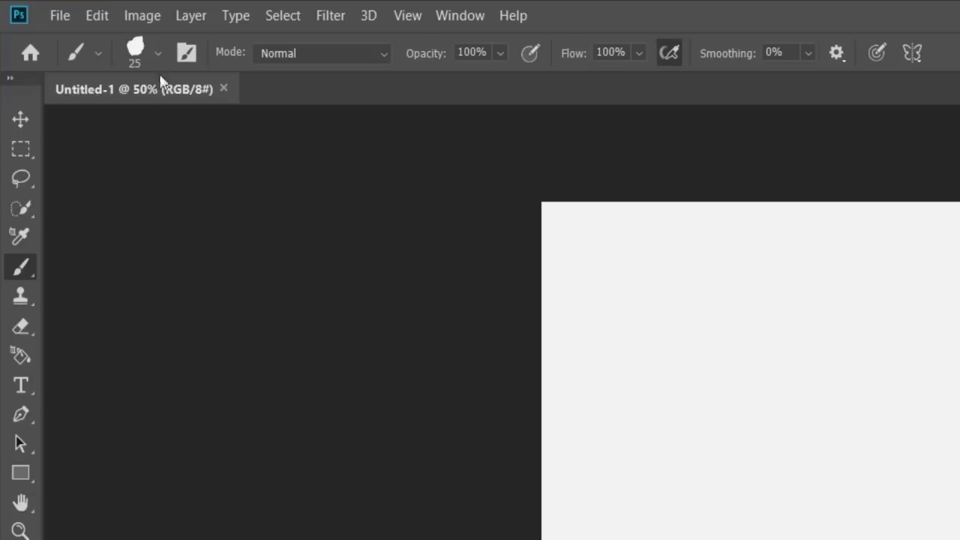
pyautogui.click(157, 53)
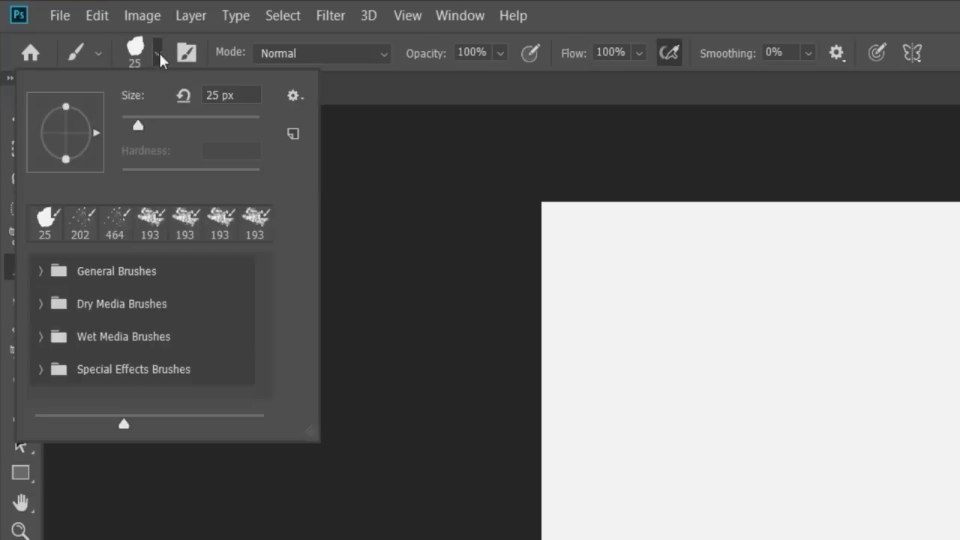
pyautogui.click(41, 336)
pyautogui.scroll(-5, 83, 341)
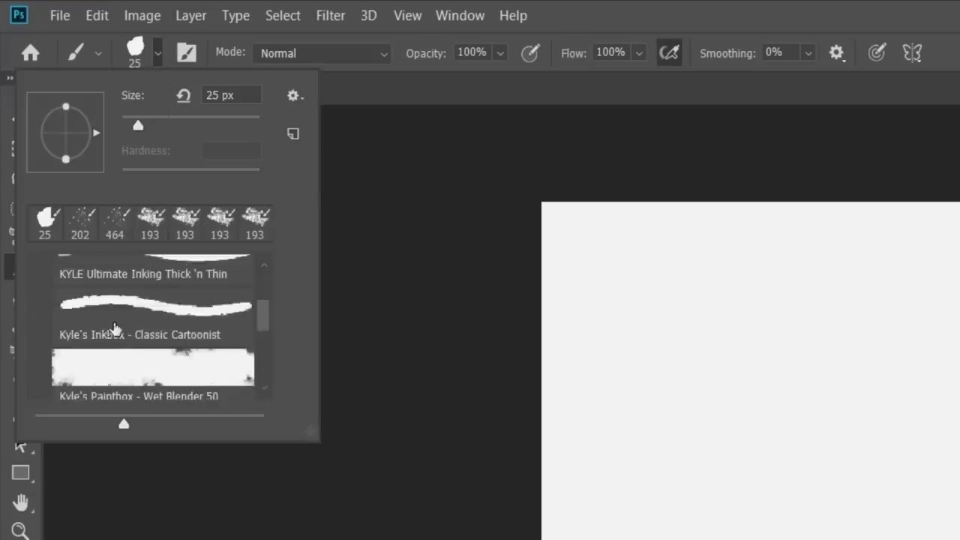
pyautogui.scroll(-1, 116, 327)
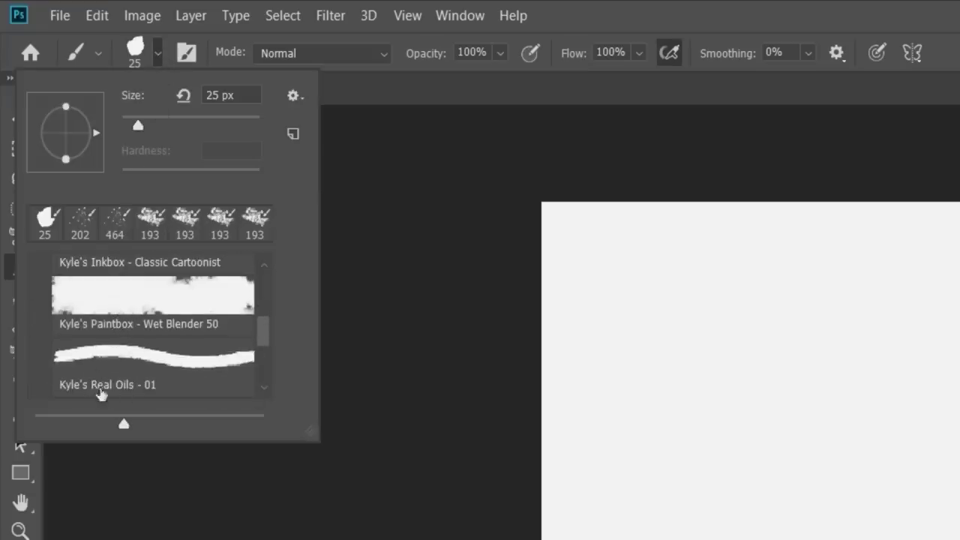
pyautogui.click(131, 366)
# Paint the black outline of a left-facing head profile with the brush set to 48% Wet and 124 px.
pyautogui.click(538, 52)
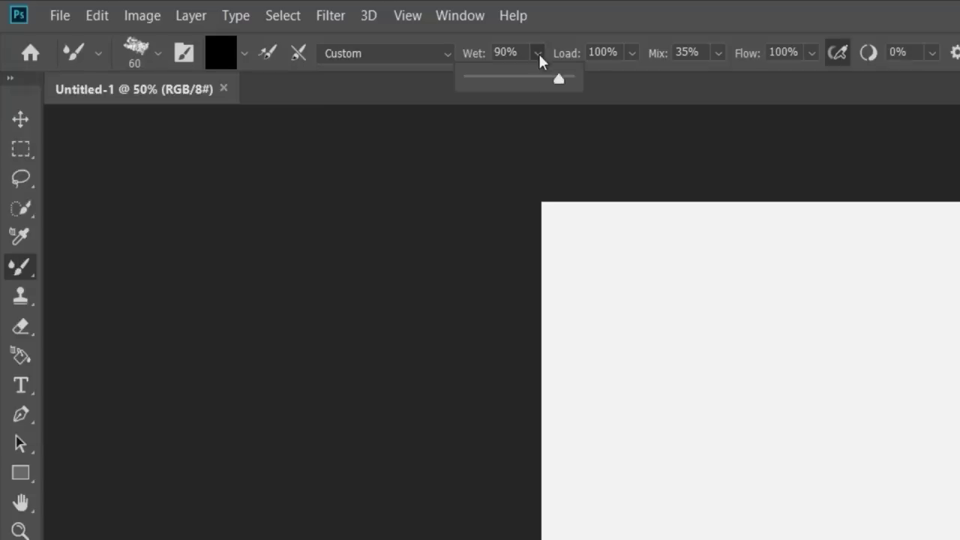
pyautogui.moveTo(558, 78); pyautogui.dragTo(522, 78)
pyautogui.click(158, 53)
pyautogui.moveTo(200, 120); pyautogui.dragTo(209, 120)
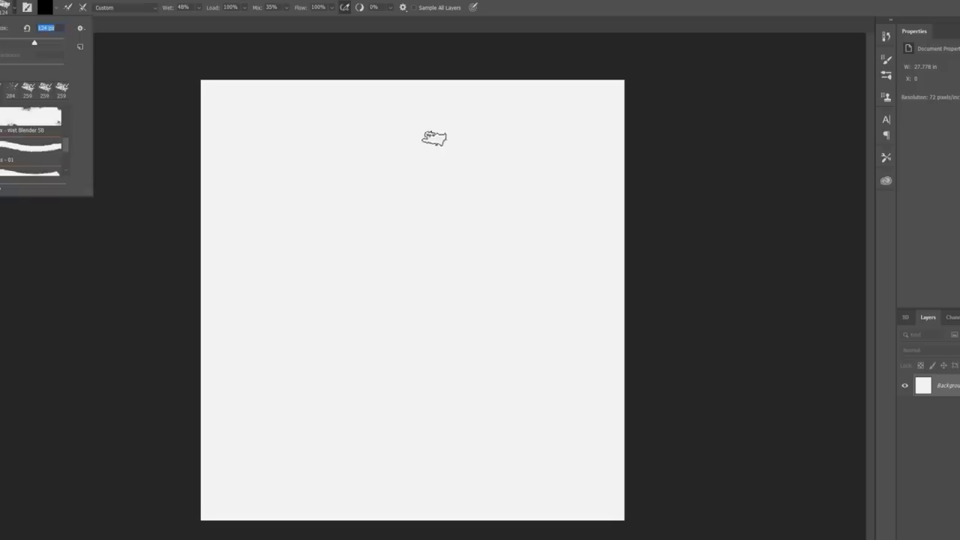
pyautogui.click(446, 123)
pyautogui.moveTo(449, 122)
pyautogui.mouseDown()
pyautogui.moveTo(392, 143)
pyautogui.moveTo(362, 187)
pyautogui.moveTo(365, 231)
pyautogui.moveTo(347, 275)
pyautogui.moveTo(384, 380)
pyautogui.moveTo(448, 388)
pyautogui.moveTo(465, 459)
pyautogui.moveTo(472, 328)
pyautogui.moveTo(498, 239)
pyautogui.moveTo(492, 127)
pyautogui.moveTo(415, 138)
pyautogui.moveTo(372, 214)
pyautogui.moveTo(395, 227)
pyautogui.moveTo(414, 297)
pyautogui.moveTo(383, 274)
pyautogui.moveTo(456, 252)
pyautogui.moveTo(446, 292)
pyautogui.moveTo(461, 333)
pyautogui.moveTo(419, 308)
pyautogui.moveTo(424, 285)
pyautogui.mouseUp()
# Fill the inside of the head profile with black, lowering the brush's Wet value to 18% and finally 0%.
pyautogui.click(199, 7)
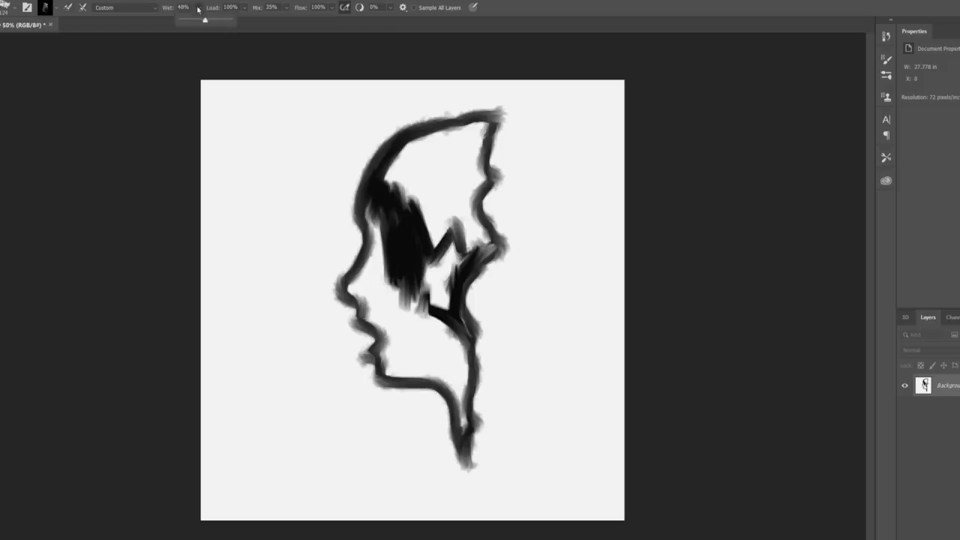
pyautogui.moveTo(436, 219)
pyautogui.mouseDown()
pyautogui.moveTo(454, 225)
pyautogui.moveTo(428, 192)
pyautogui.mouseUp()
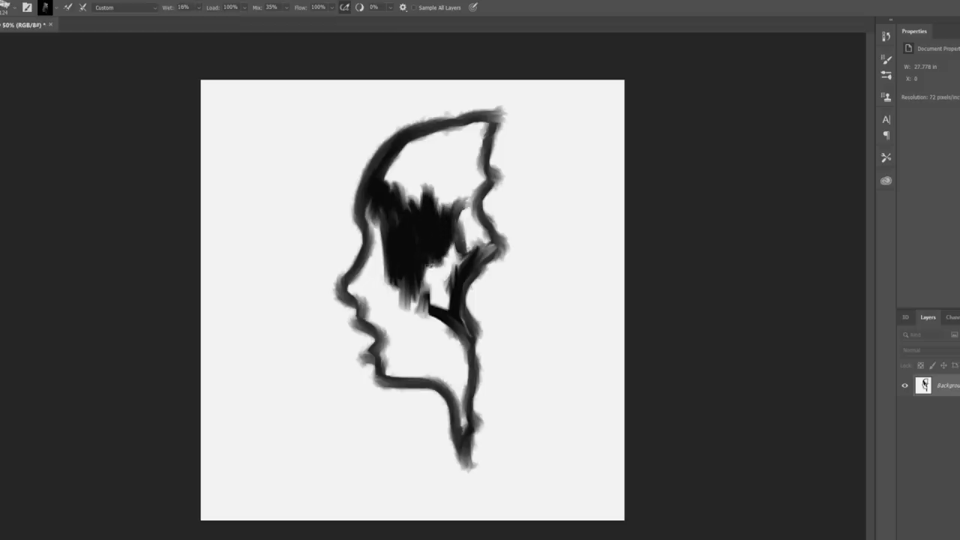
pyautogui.moveTo(430, 264)
pyautogui.mouseDown()
pyautogui.moveTo(420, 333)
pyautogui.moveTo(408, 332)
pyautogui.moveTo(377, 279)
pyautogui.mouseUp()
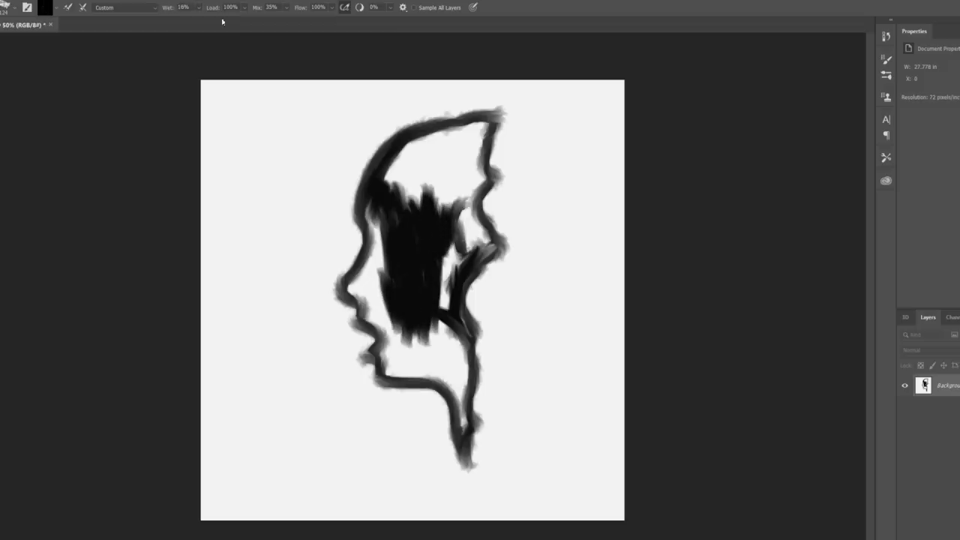
pyautogui.click(199, 7)
pyautogui.moveTo(371, 291)
pyautogui.mouseDown()
pyautogui.moveTo(446, 301)
pyautogui.moveTo(489, 158)
pyautogui.moveTo(358, 280)
pyautogui.moveTo(471, 399)
pyautogui.moveTo(420, 345)
pyautogui.moveTo(443, 180)
pyautogui.moveTo(480, 262)
pyautogui.moveTo(471, 333)
pyautogui.mouseUp()
# Set the brush's Wet value to 12% and paint black over the grey edges of the head silhouette.
pyautogui.click(199, 8)
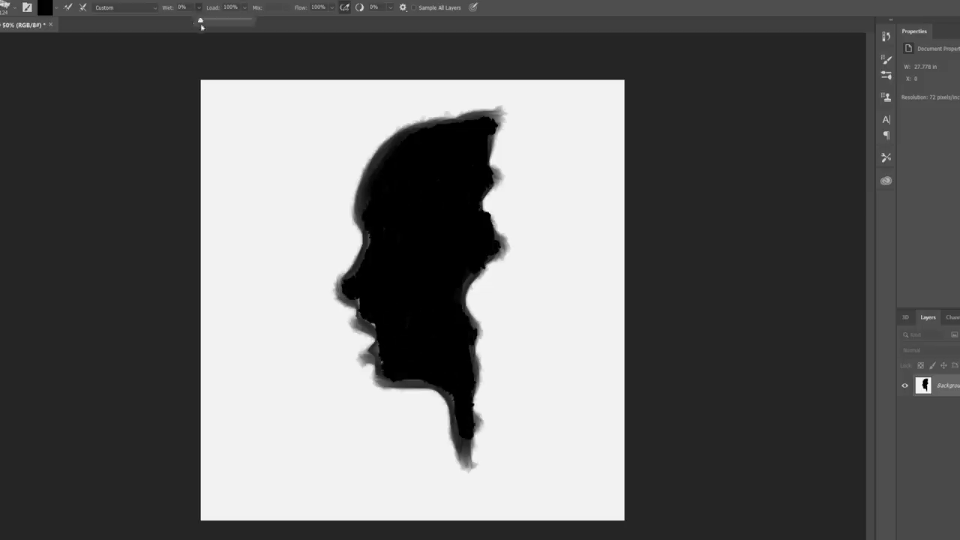
pyautogui.moveTo(200, 25); pyautogui.dragTo(206, 24)
pyautogui.moveTo(477, 264)
pyautogui.mouseDown()
pyautogui.moveTo(455, 315)
pyautogui.moveTo(464, 430)
pyautogui.moveTo(448, 388)
pyautogui.moveTo(377, 350)
pyautogui.moveTo(361, 271)
pyautogui.moveTo(368, 210)
pyautogui.moveTo(393, 152)
pyautogui.moveTo(482, 146)
pyautogui.mouseUp()
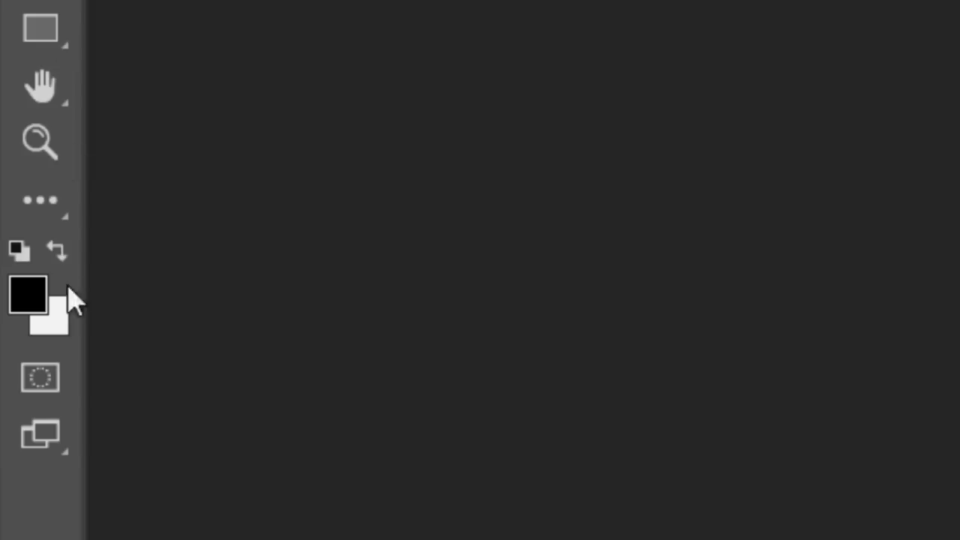
# Swap the paint colour to white and carve into the back of the silhouette's head and neck.
pyautogui.click(57, 255)
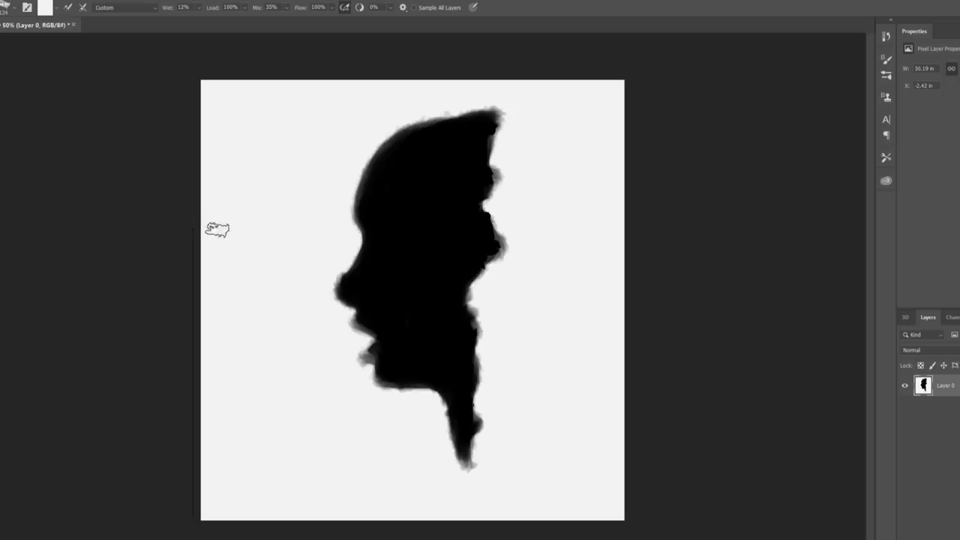
pyautogui.moveTo(475, 287)
pyautogui.mouseDown()
pyautogui.moveTo(476, 300)
pyautogui.moveTo(489, 274)
pyautogui.mouseUp()
pyautogui.moveTo(484, 333); pyautogui.dragTo(487, 371)
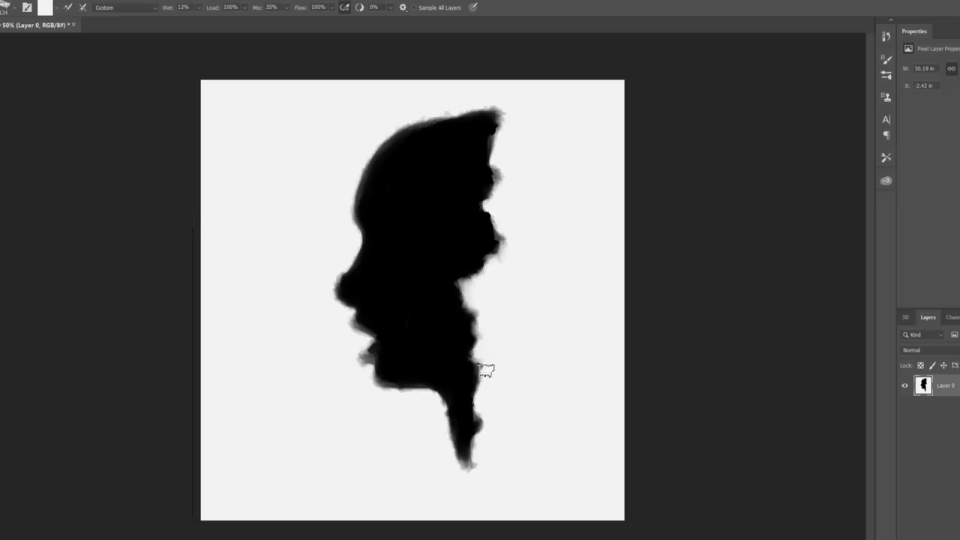
# Set the brush's Wet value to 100% and smear the silhouette's neck, nose and back-of-head edges with white and sampled black.
pyautogui.click(199, 8)
pyautogui.moveTo(202, 21); pyautogui.dragTo(252, 21)
pyautogui.moveTo(483, 349); pyautogui.dragTo(495, 360)
pyautogui.moveTo(477, 380)
pyautogui.mouseDown()
pyautogui.moveTo(498, 390)
pyautogui.moveTo(476, 397)
pyautogui.moveTo(488, 444)
pyautogui.moveTo(472, 476)
pyautogui.mouseUp()
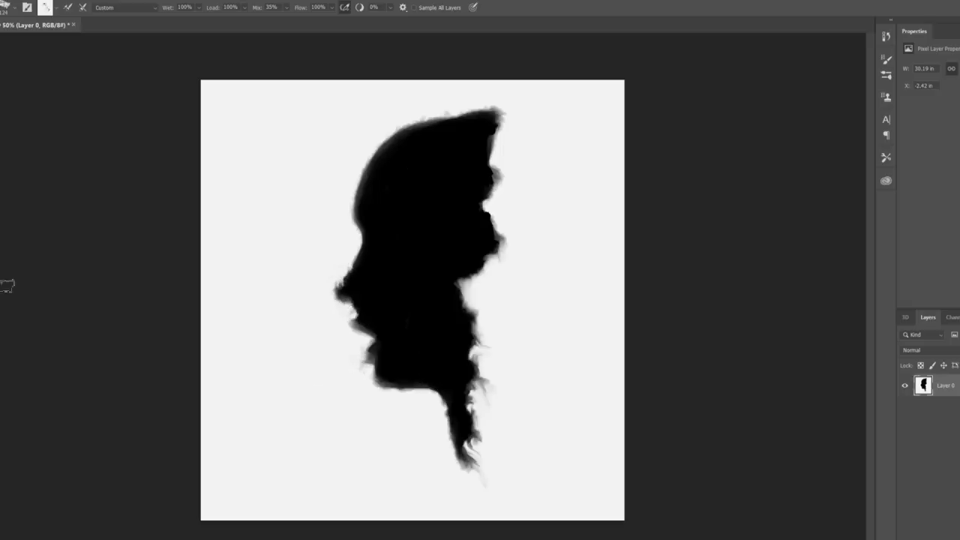
pyautogui.keyDown('alt'); pyautogui.click(347, 312); pyautogui.keyUp('alt')
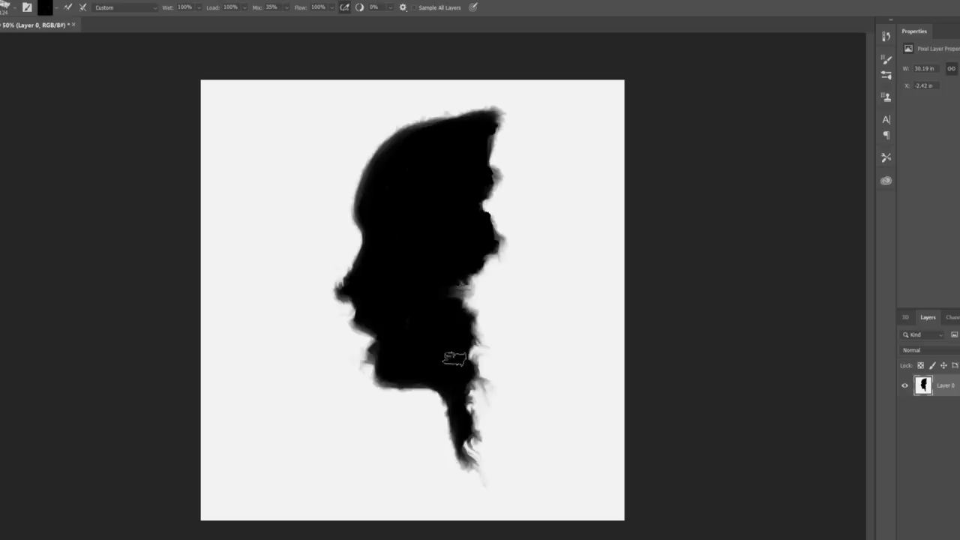
pyautogui.moveTo(487, 153)
pyautogui.mouseDown()
pyautogui.moveTo(485, 137)
pyautogui.moveTo(455, 160)
pyautogui.moveTo(456, 124)
pyautogui.moveTo(486, 113)
pyautogui.moveTo(446, 120)
pyautogui.mouseUp()
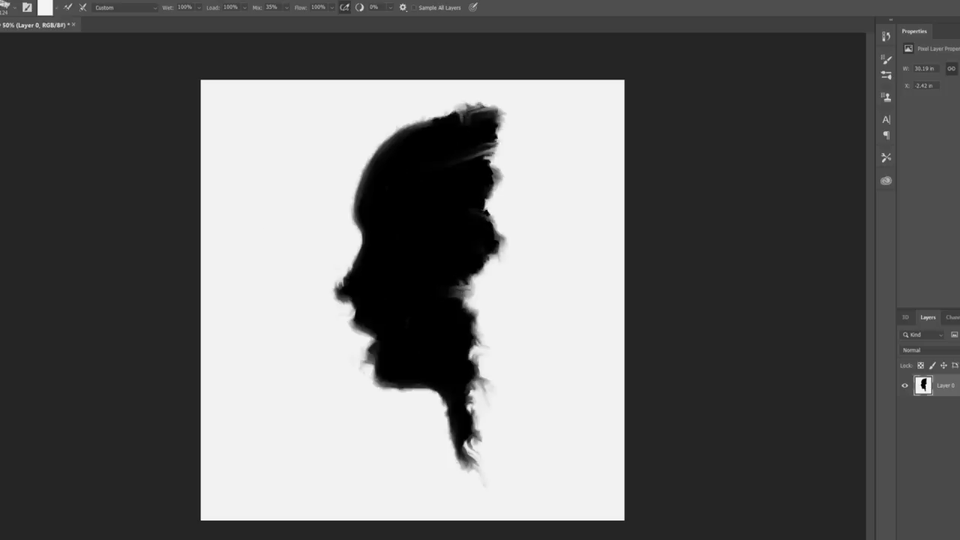
pyautogui.moveTo(500, 213)
pyautogui.mouseDown()
pyautogui.moveTo(461, 237)
pyautogui.moveTo(501, 206)
pyautogui.moveTo(517, 162)
pyautogui.moveTo(492, 135)
pyautogui.moveTo(511, 141)
pyautogui.mouseUp()
# Smear the back of the head and neck into a ragged, smoky edge, choosing the Very Wet, Heavy Mix blending preset.
pyautogui.click(124, 8)
pyautogui.click(120, 152)
pyautogui.click(10, 7)
pyautogui.moveTo(482, 248); pyautogui.dragTo(471, 459)
pyautogui.click(102, 8)
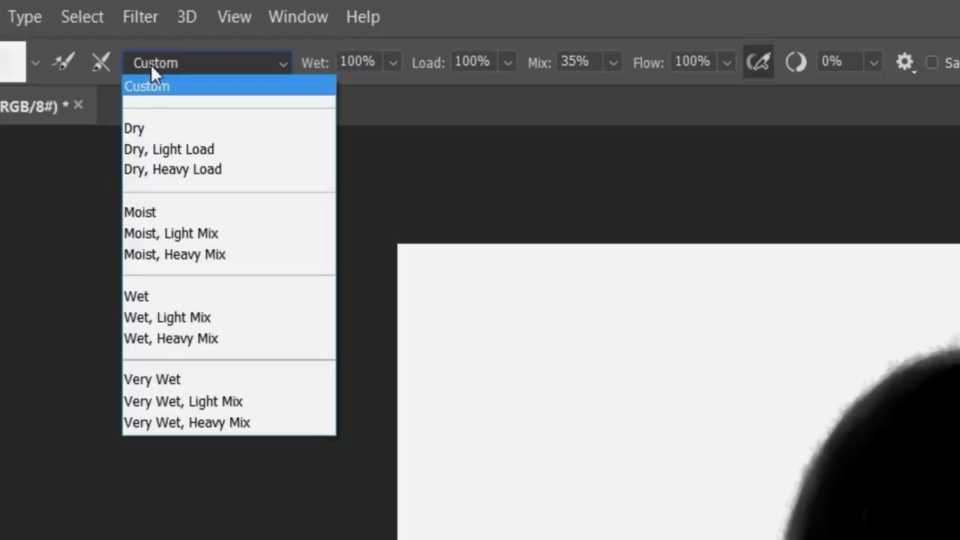
pyautogui.click(223, 423)
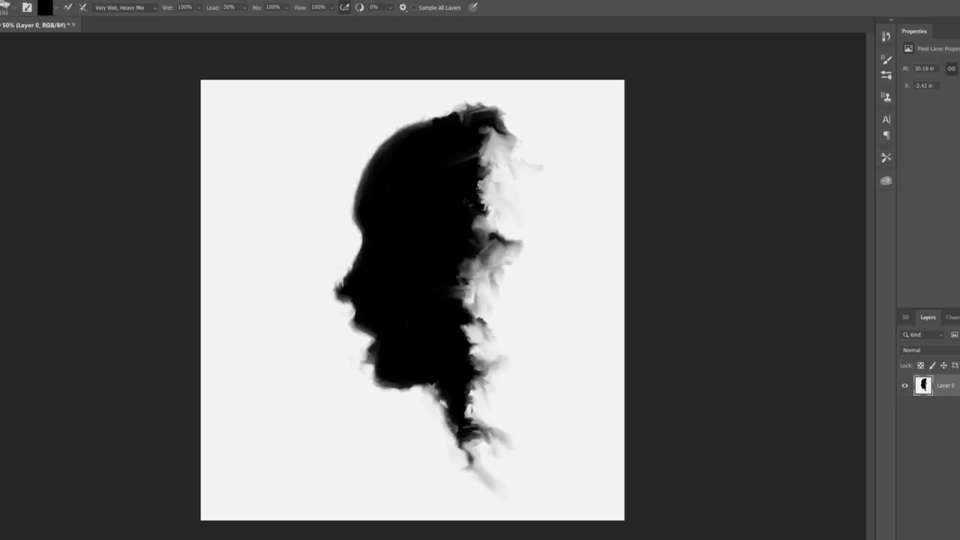
# Smudge the forehead, brow, mouth, neck and back of the head with black and sampled white, changing to the Wet, Heavy Mix preset.
pyautogui.moveTo(365, 157); pyautogui.dragTo(356, 219)
pyautogui.moveTo(353, 315); pyautogui.dragTo(381, 353)
pyautogui.keyDown('alt'); pyautogui.click(260, 349); pyautogui.keyUp('alt')
pyautogui.moveTo(361, 239); pyautogui.dragTo(390, 248)
pyautogui.moveTo(492, 119)
pyautogui.mouseDown()
pyautogui.moveTo(455, 158)
pyautogui.moveTo(507, 196)
pyautogui.mouseUp()
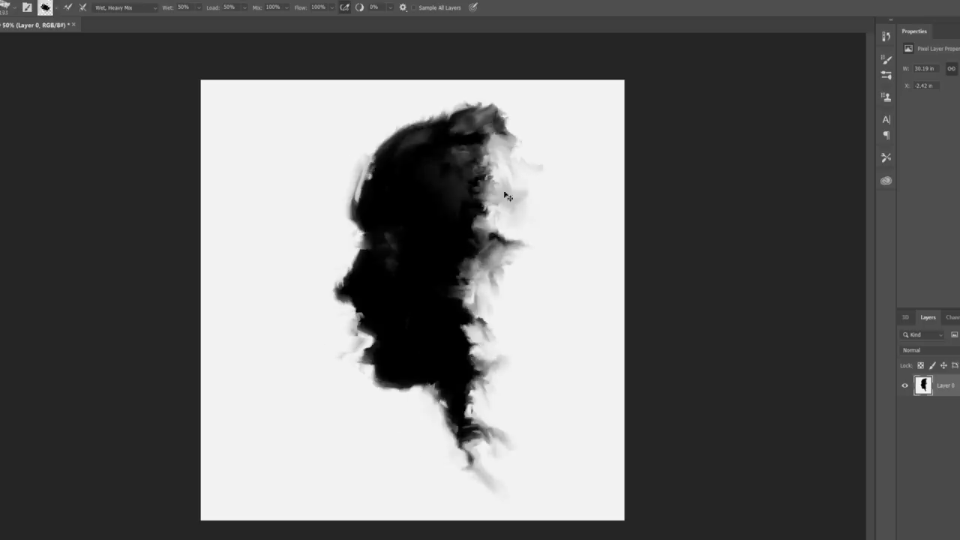
pyautogui.moveTo(435, 384); pyautogui.dragTo(419, 436)
pyautogui.moveTo(471, 417); pyautogui.dragTo(507, 443)
pyautogui.moveTo(487, 345); pyautogui.dragTo(477, 297)
pyautogui.moveTo(379, 331); pyautogui.dragTo(365, 358)
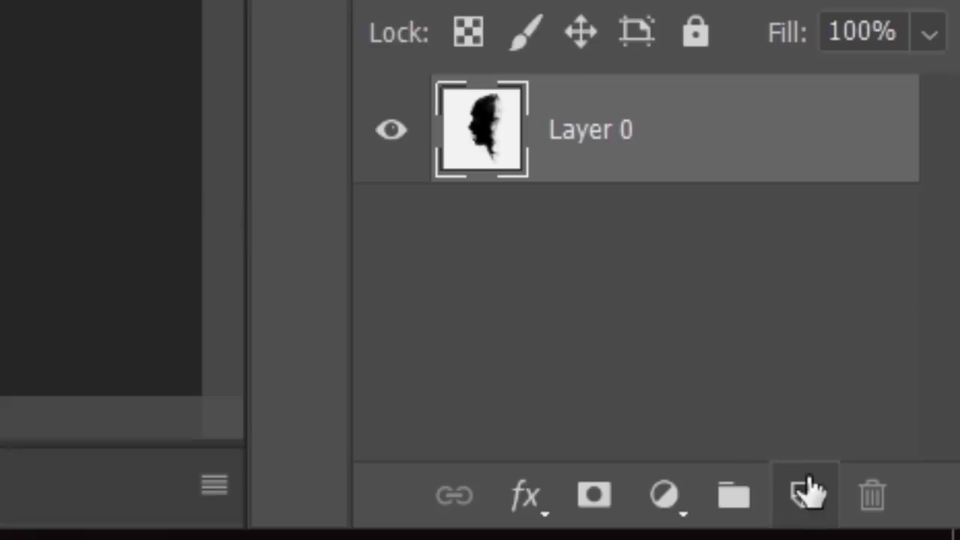
# On a new layer, spatter black ink dots along the back of the head with Kyle's Spatter Bot Tilt brush at 464 px.
pyautogui.click(959, 461)
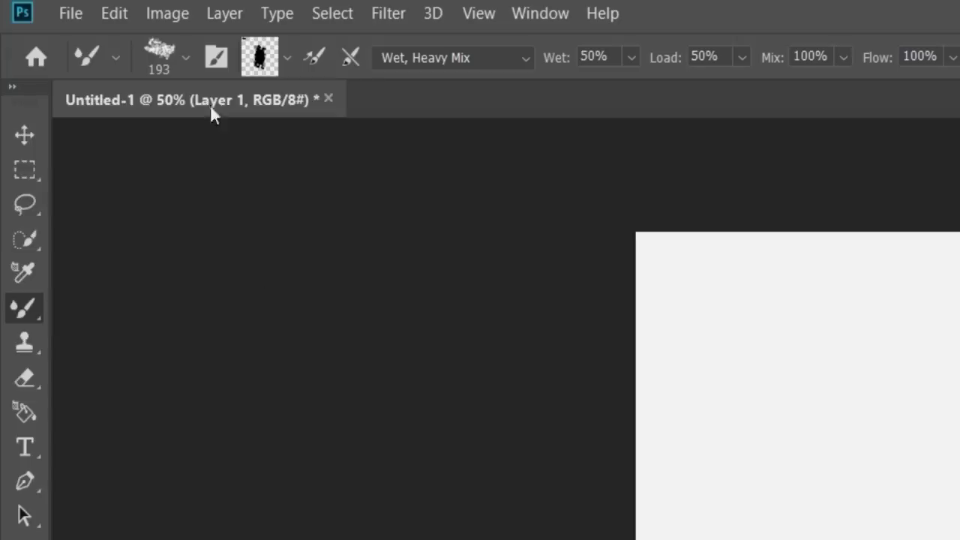
pyautogui.click(185, 57)
pyautogui.scroll(-4, 79, 376)
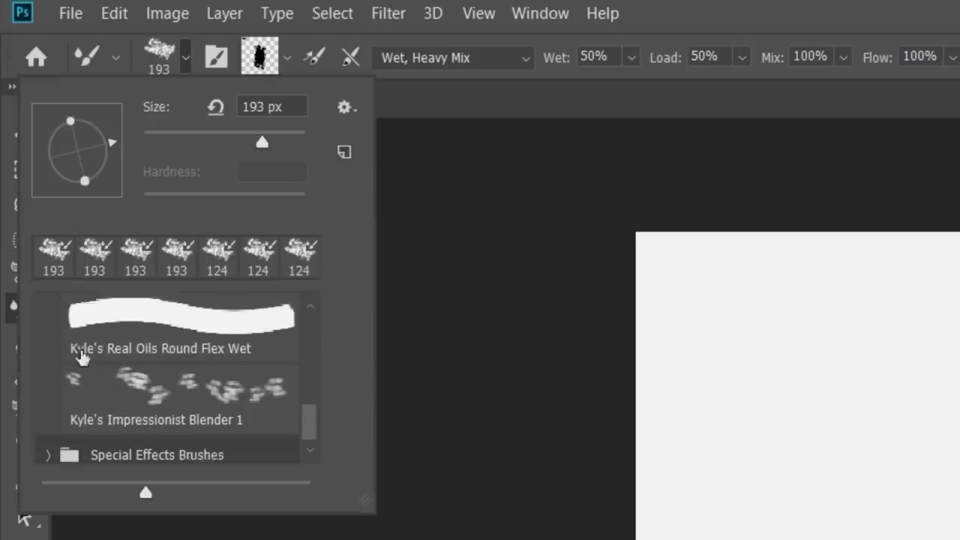
pyautogui.click(48, 453)
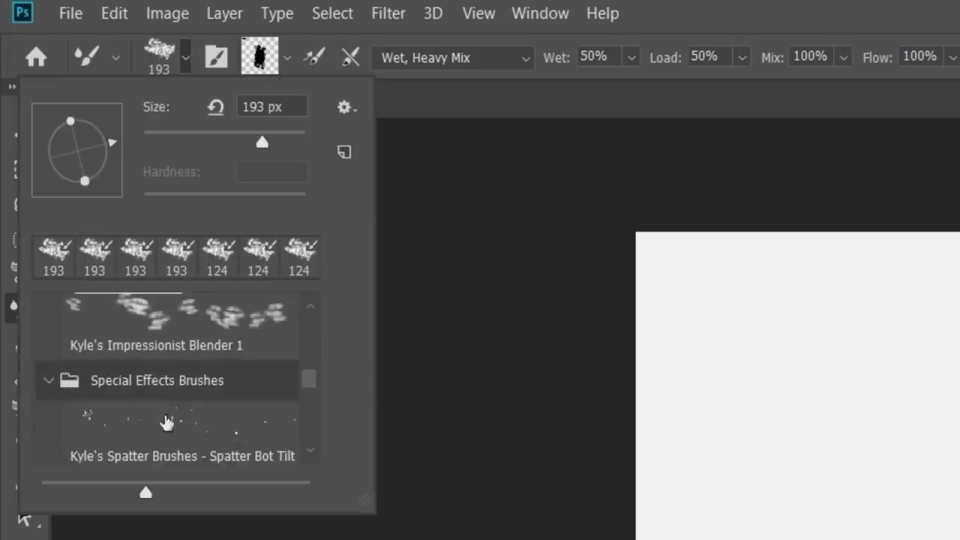
pyautogui.scroll(-3, 169, 398)
pyautogui.scroll(3, 180, 390)
pyautogui.click(174, 357)
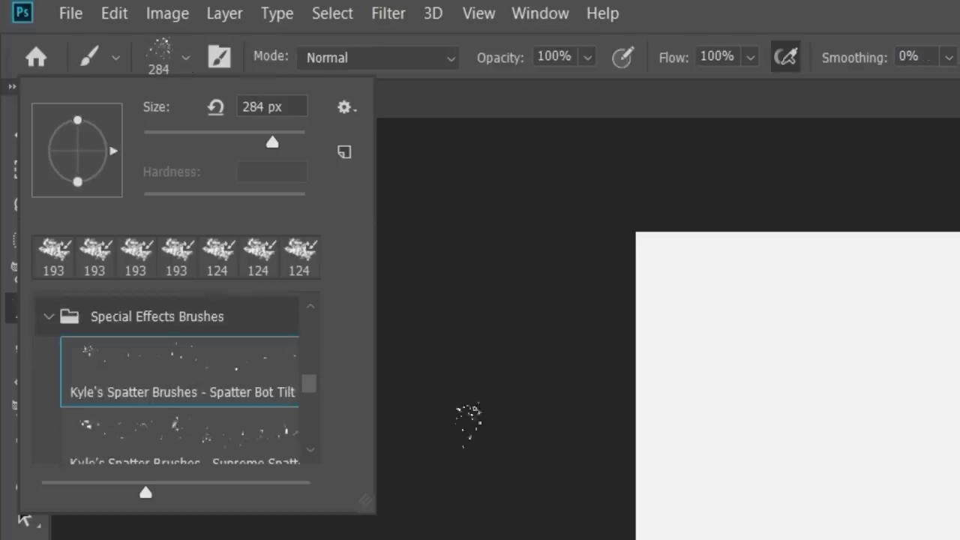
pyautogui.moveTo(272, 141); pyautogui.dragTo(287, 147)
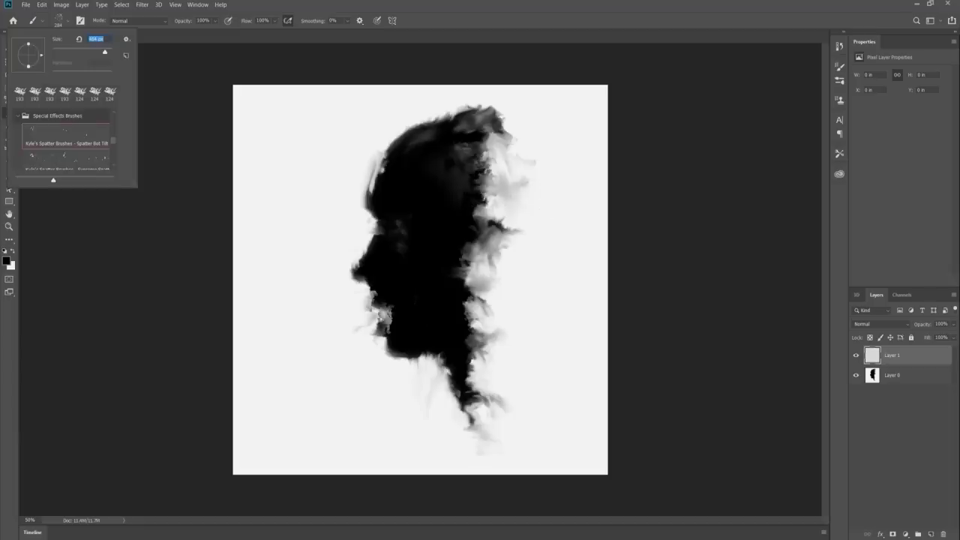
pyautogui.moveTo(525, 161); pyautogui.dragTo(459, 287)
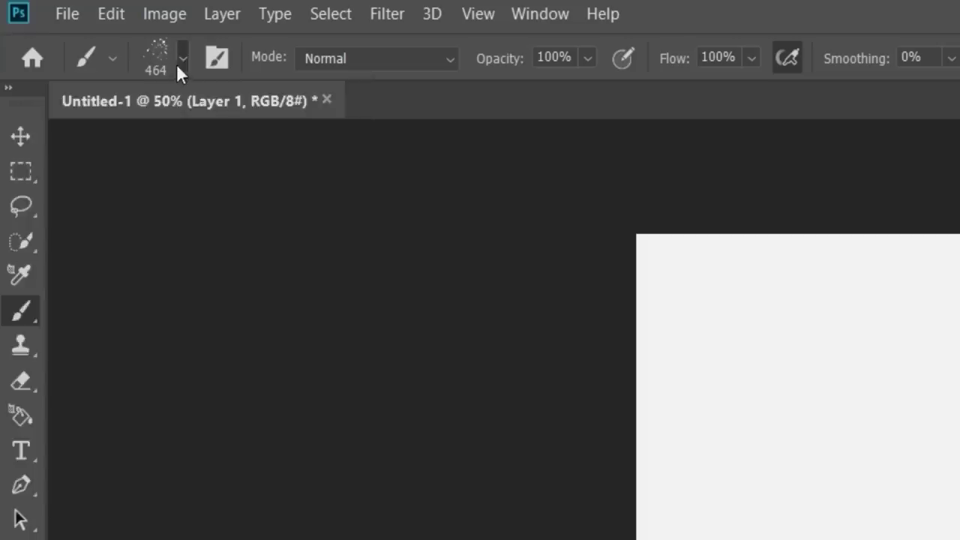
# Save the finished face painting as a JPEG in the Us Title Tutorial folder.
pyautogui.click(67, 26)
pyautogui.click(98, 50)
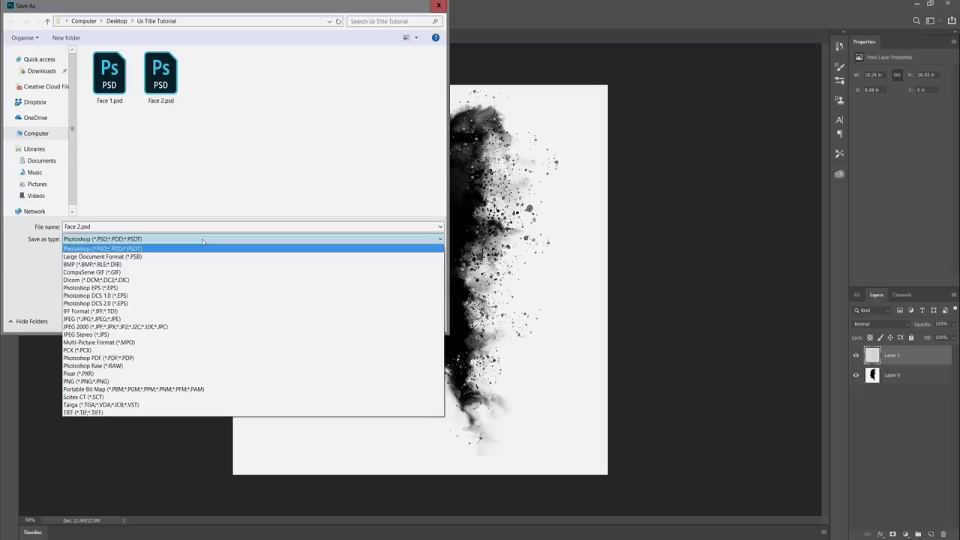
pyautogui.click(102, 322)
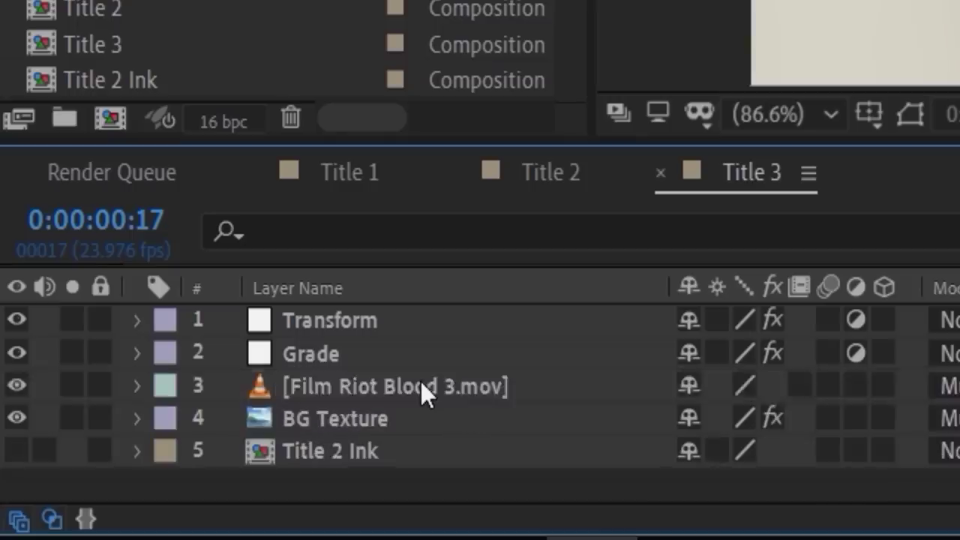
# Switch to After Effects, delete the Film Riot Blood 3.mov layer from Title 3 and add Face 1.jpg in Multiply mode.
pyautogui.click(108, 501)
pyautogui.press('Delete')
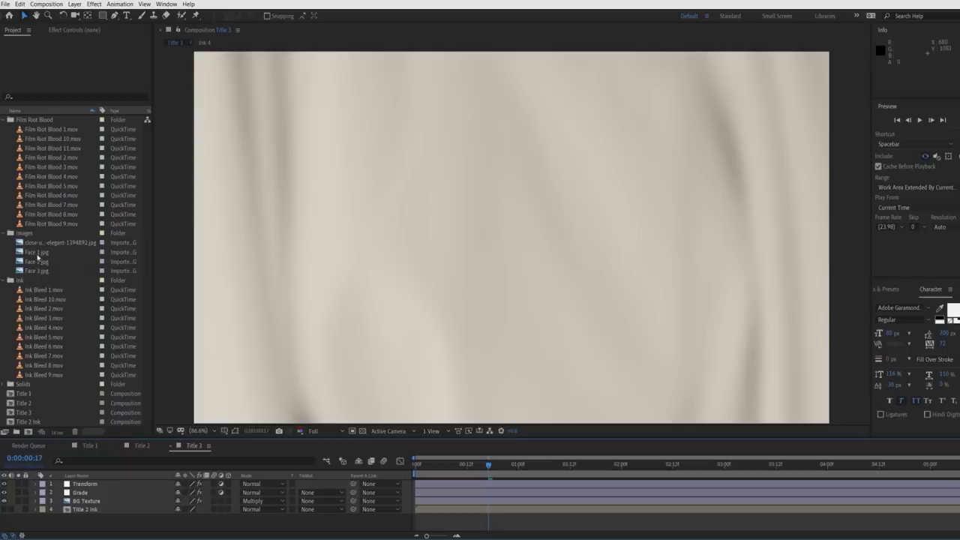
pyautogui.moveTo(37, 255); pyautogui.dragTo(360, 279)
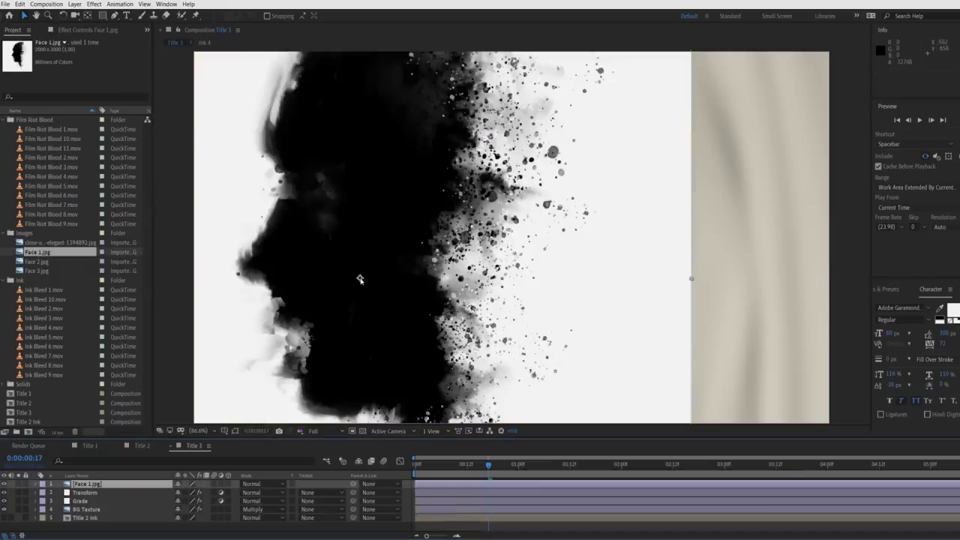
pyautogui.click(253, 484)
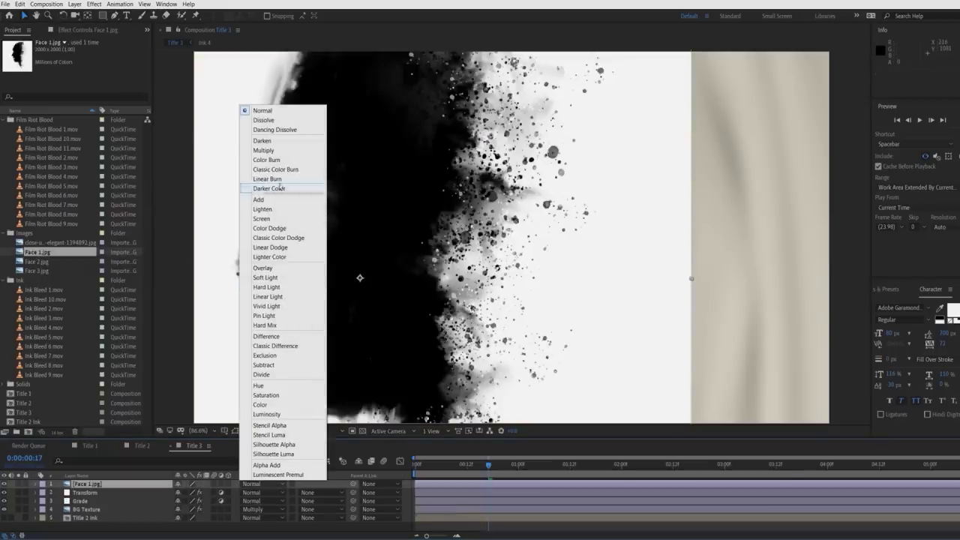
pyautogui.click(263, 150)
# Scale Face 1.jpg to 46% and position it whole in the left half of the frame.
pyautogui.press('s')
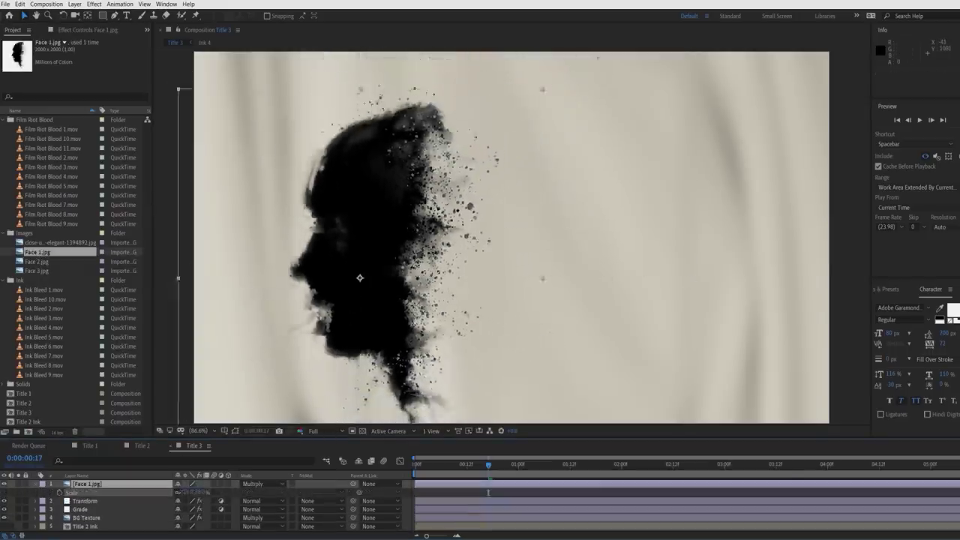
pyautogui.moveTo(185, 493); pyautogui.dragTo(178, 492)
pyautogui.moveTo(373, 296); pyautogui.dragTo(376, 261)
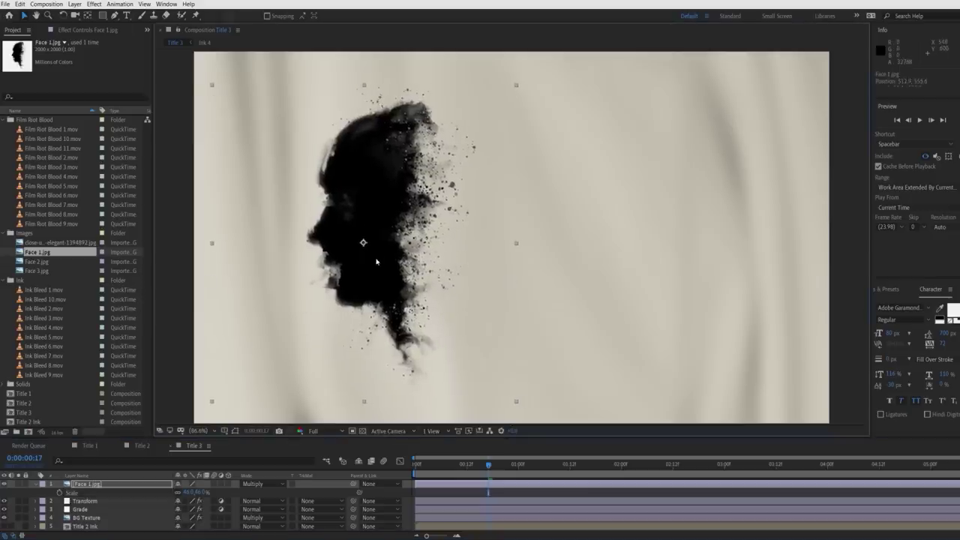
# Add Face 2.jpg to the Title 3 composition in Multiply mode and scale it to 44%.
pyautogui.moveTo(37, 261); pyautogui.dragTo(540, 235)
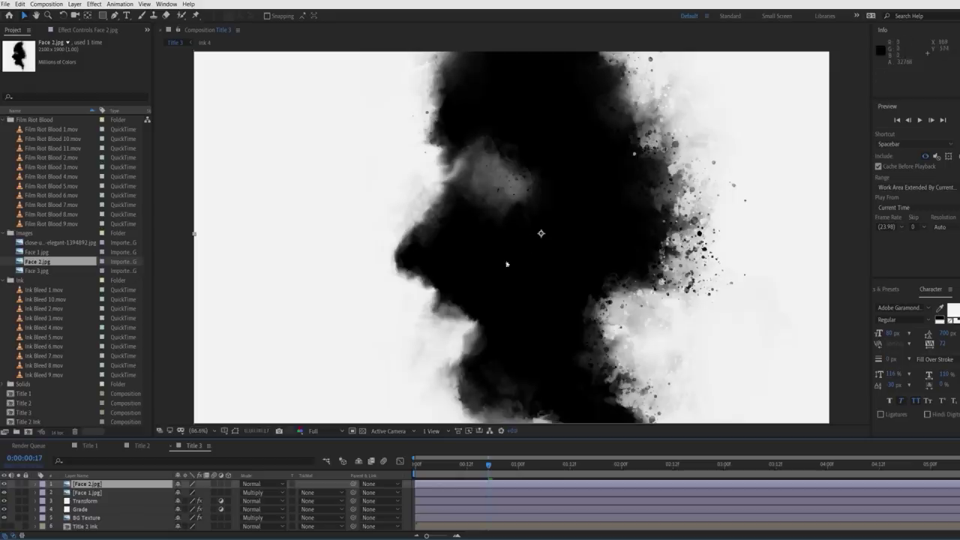
pyautogui.click(261, 485)
pyautogui.click(263, 151)
pyautogui.press('s')
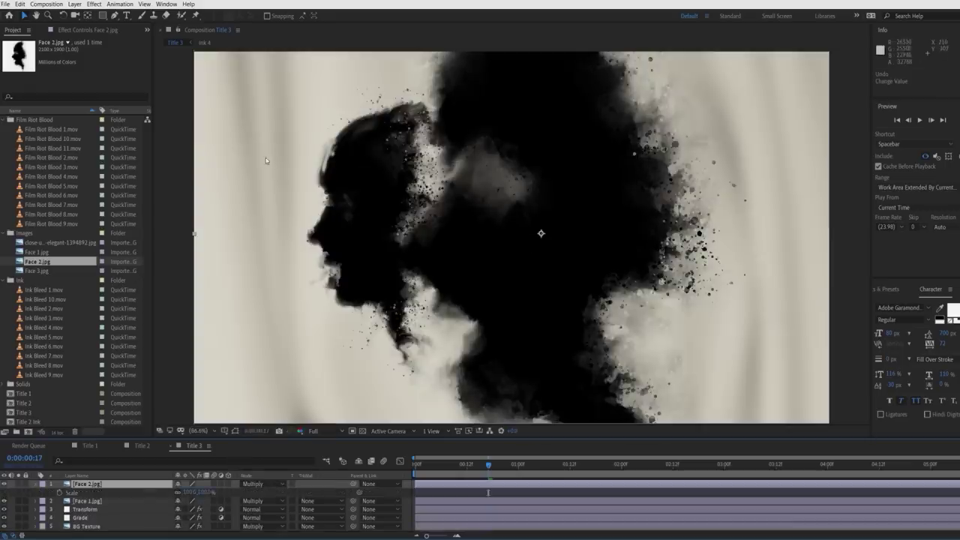
pyautogui.moveTo(203, 492); pyautogui.dragTo(162, 492)
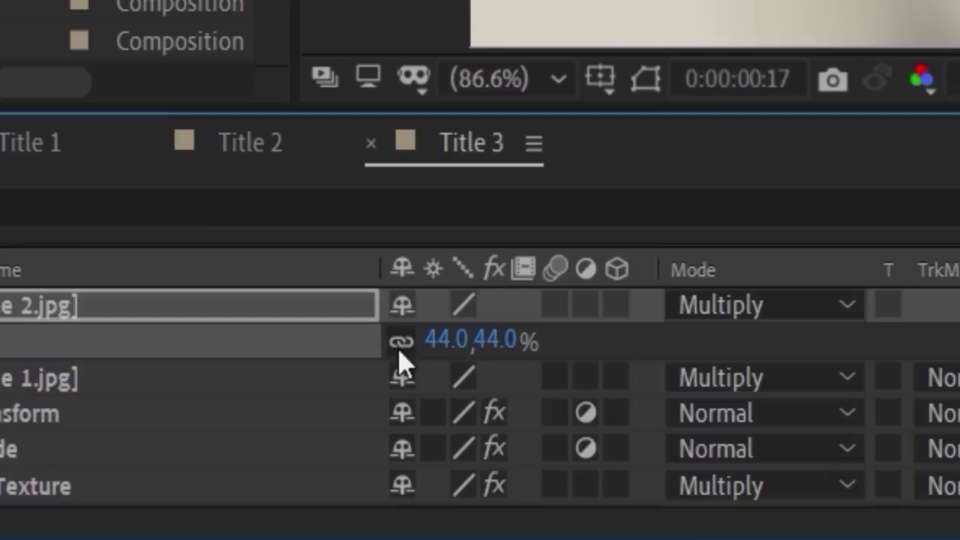
# Mirror Face 2.jpg horizontally with an unlinked scale of -44, 44% and move it to the right half of the frame.
pyautogui.click(178, 493)
pyautogui.click(437, 341)
pyautogui.write('-')
pyautogui.press('Return')
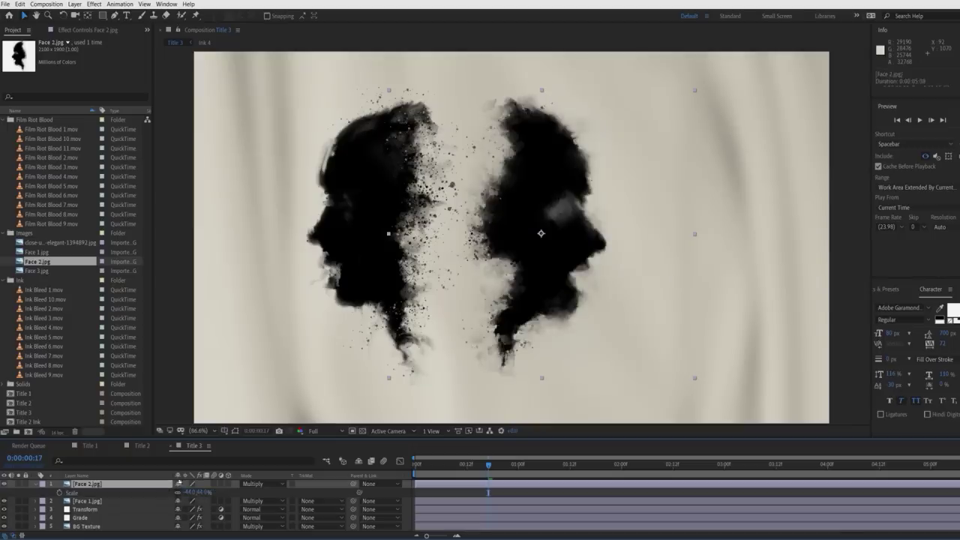
pyautogui.moveTo(524, 271); pyautogui.dragTo(610, 272)
# Move both face layers directly below BG Texture and add a white solid between them and Title 2 Ink.
pyautogui.keyDown('shift'); pyautogui.click(92, 493); pyautogui.keyUp('shift')
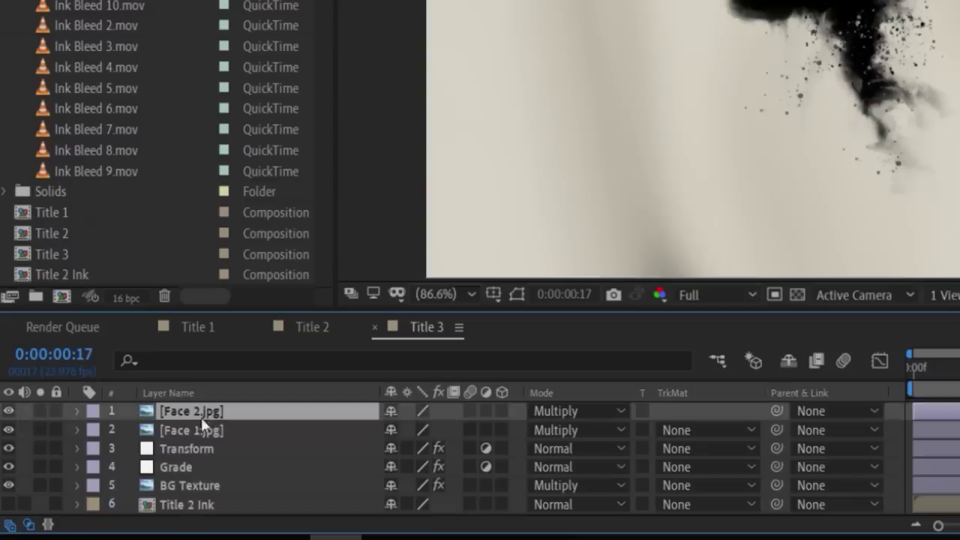
pyautogui.moveTo(99, 493); pyautogui.dragTo(98, 523)
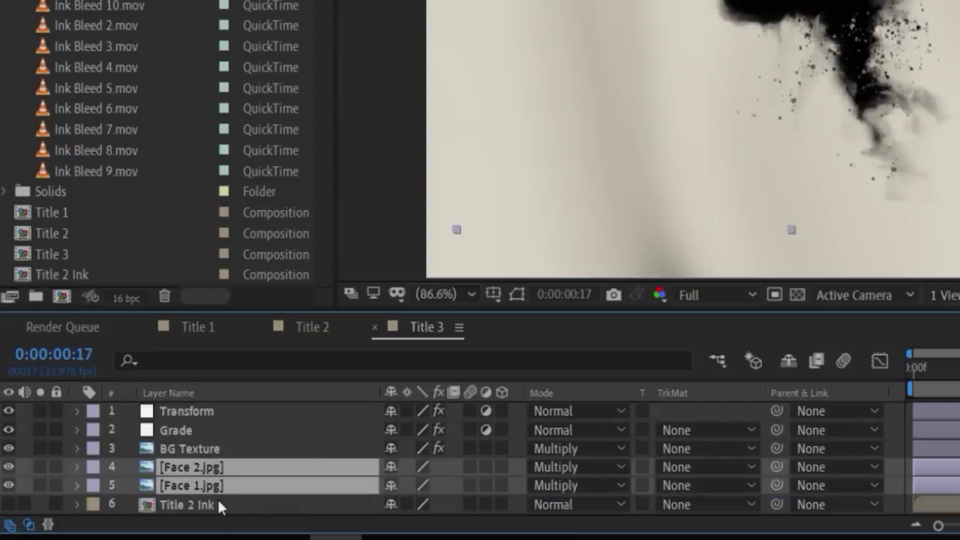
pyautogui.click(219, 505)
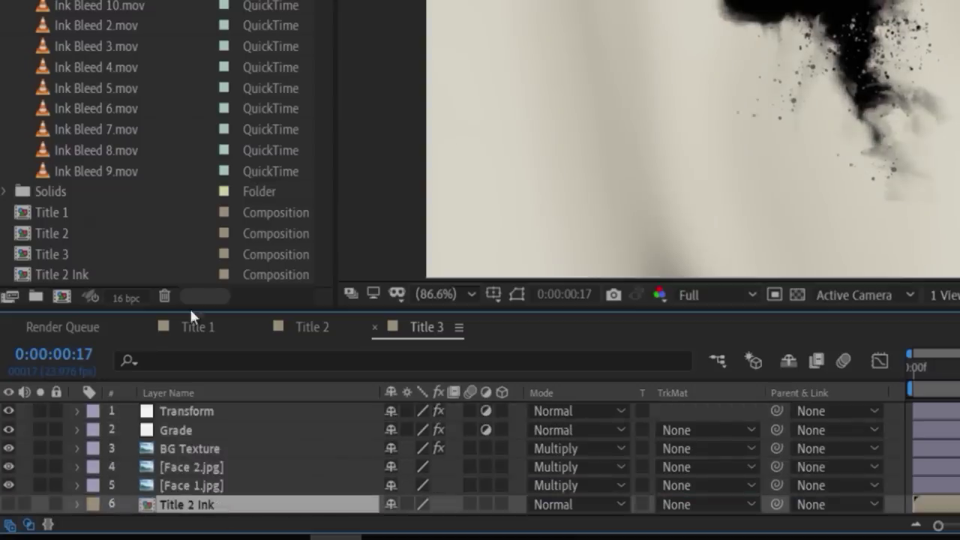
pyautogui.click(74, 3)
pyautogui.moveTo(86, 15)
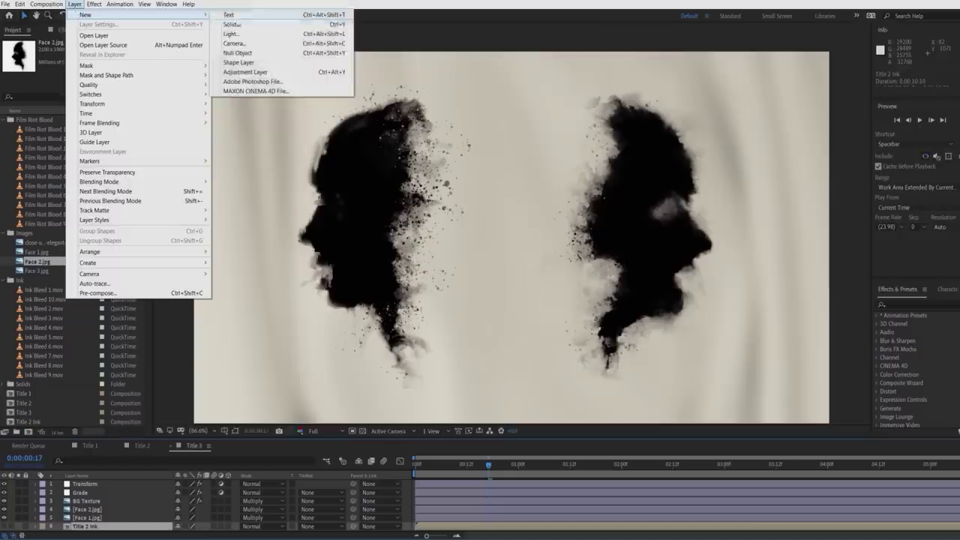
pyautogui.click(232, 15)
pyautogui.click(254, 347)
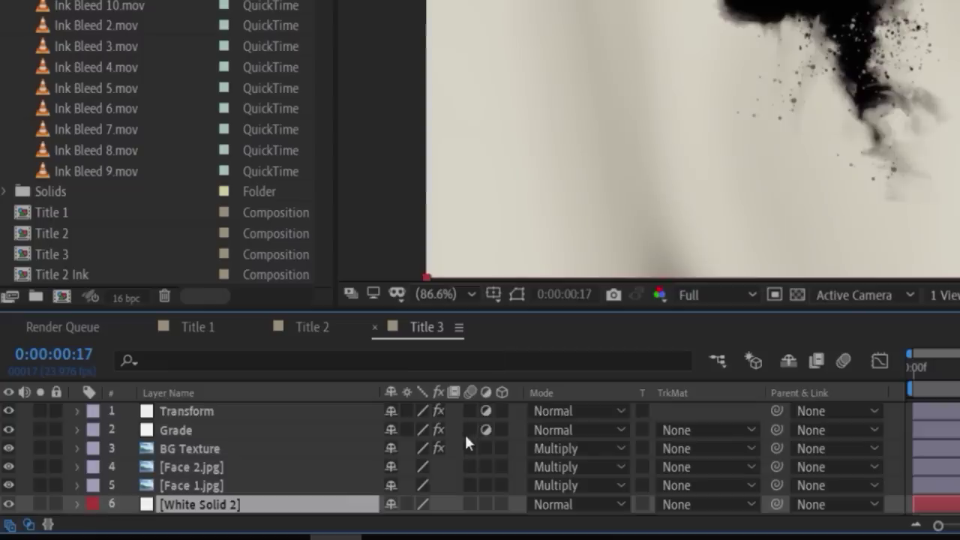
# Pre-compose both faces and the white solid as Faces, and set it as the Luma Inverted Matte for Title 2 Ink.
pyautogui.scroll(-1, 209, 495)
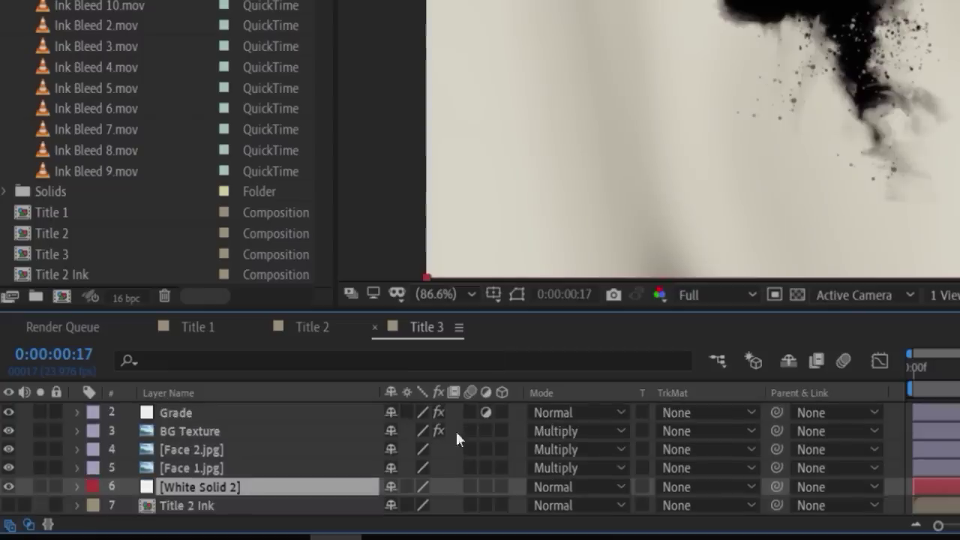
pyautogui.keyDown('shift'); pyautogui.click(201, 445); pyautogui.keyUp('shift')
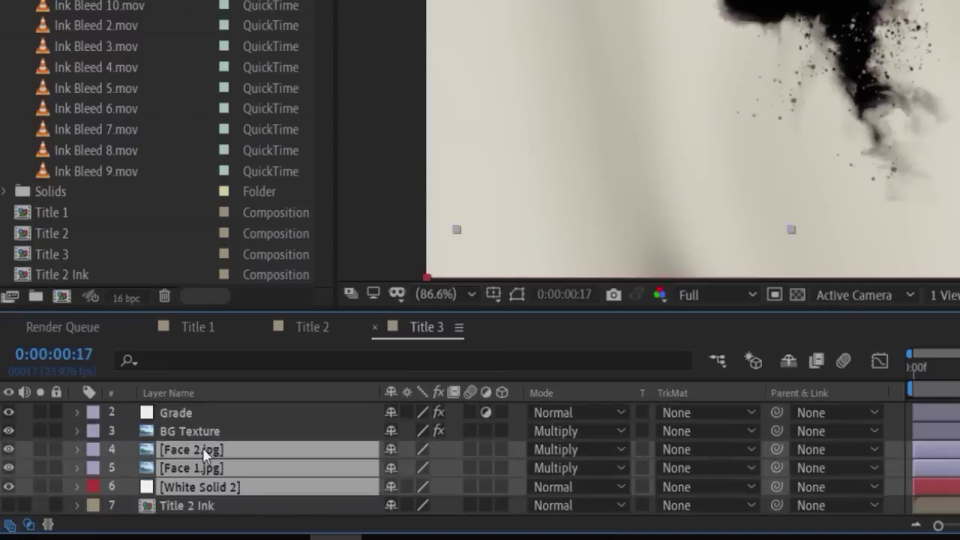
pyautogui.hotkey('ctrl', 'shift', 'c')
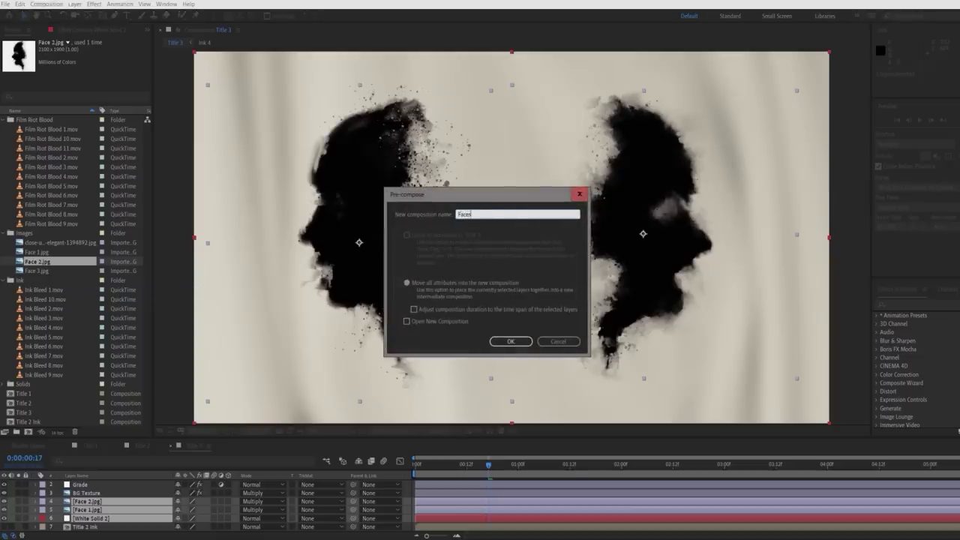
pyautogui.write('Faces')
pyautogui.press('Return')
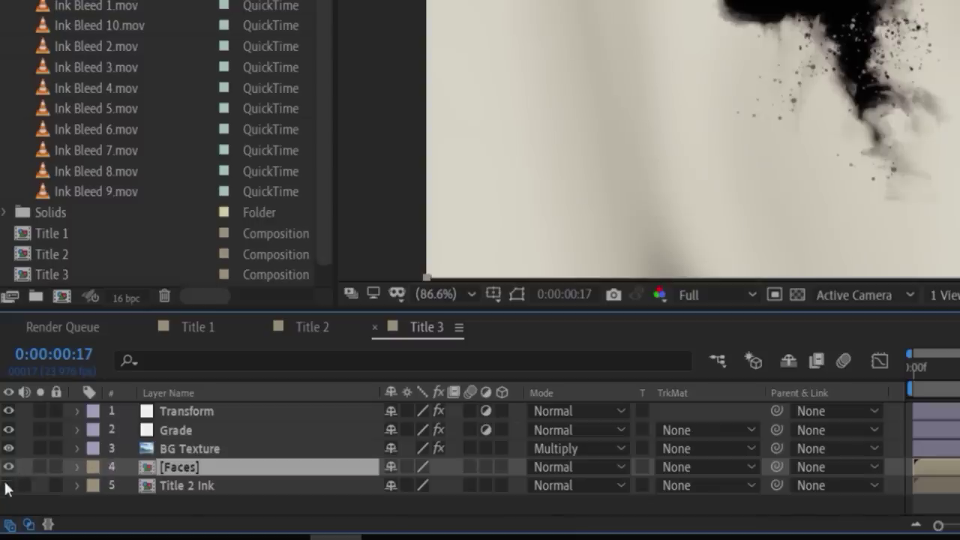
pyautogui.click(660, 486)
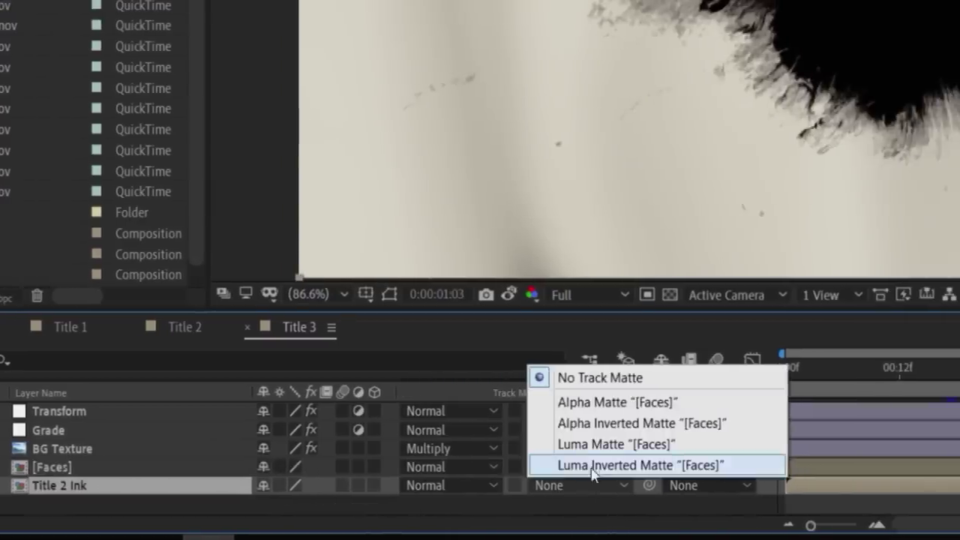
pyautogui.click(592, 465)
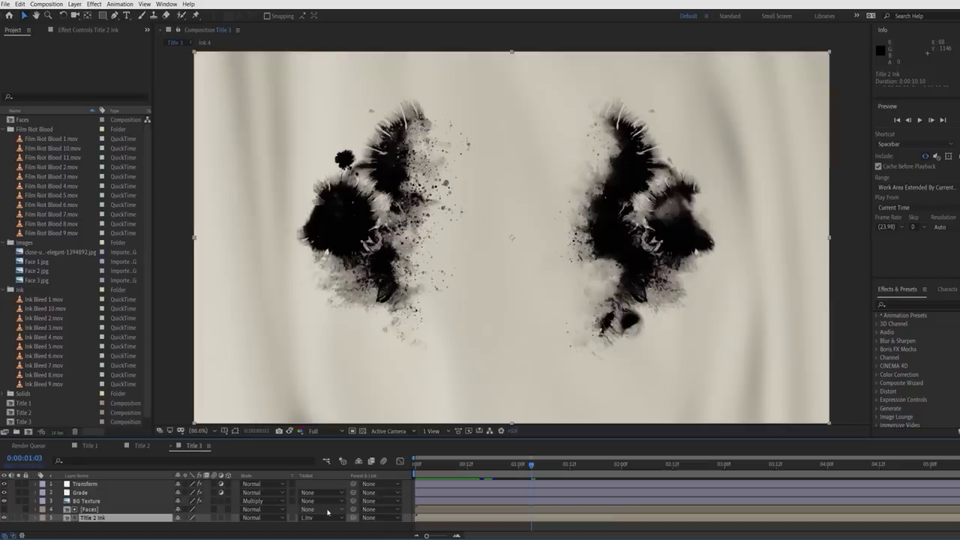
# Enlarge the Title 2 Ink layer so its ink fills both face silhouettes, and play back the animation.
pyautogui.moveTo(456, 469); pyautogui.dragTo(574, 478)
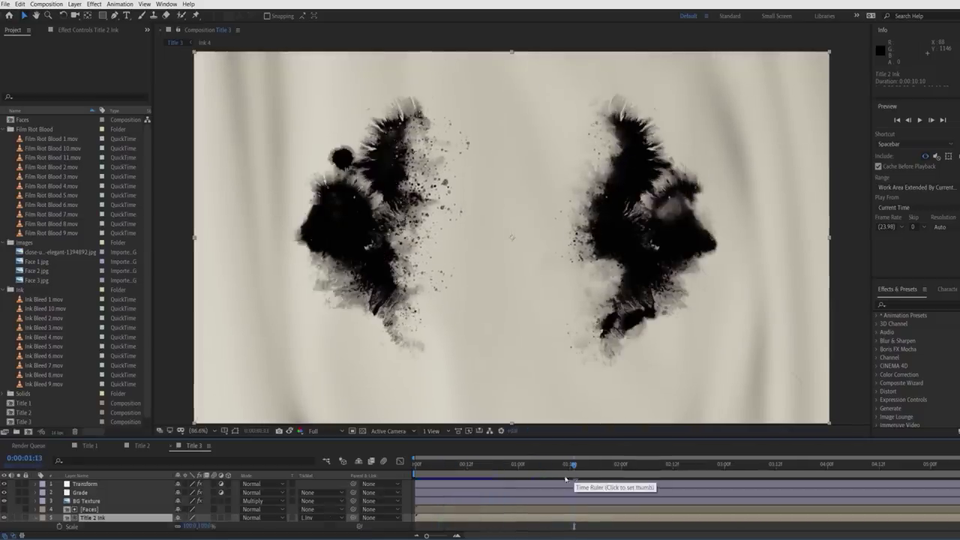
pyautogui.moveTo(198, 527); pyautogui.dragTo(223, 526)
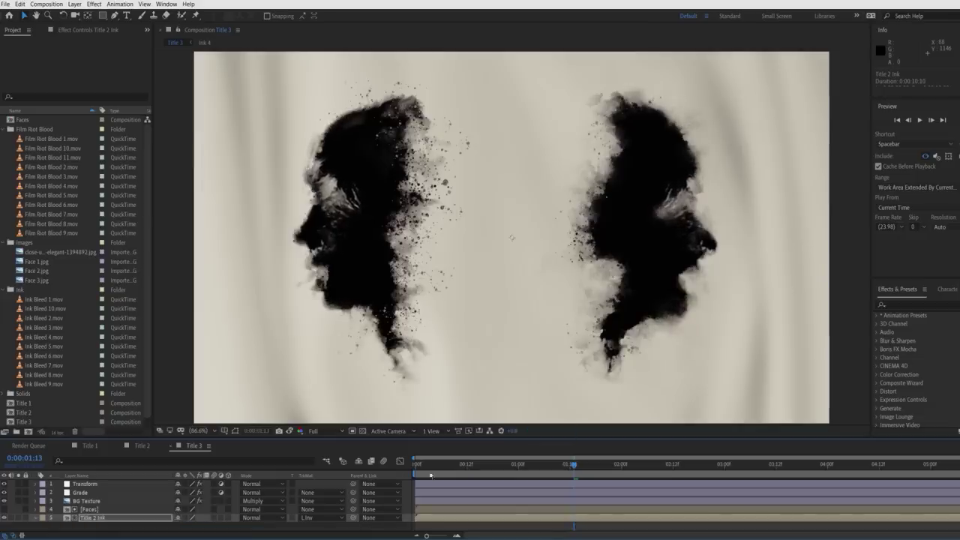
pyautogui.press('space')
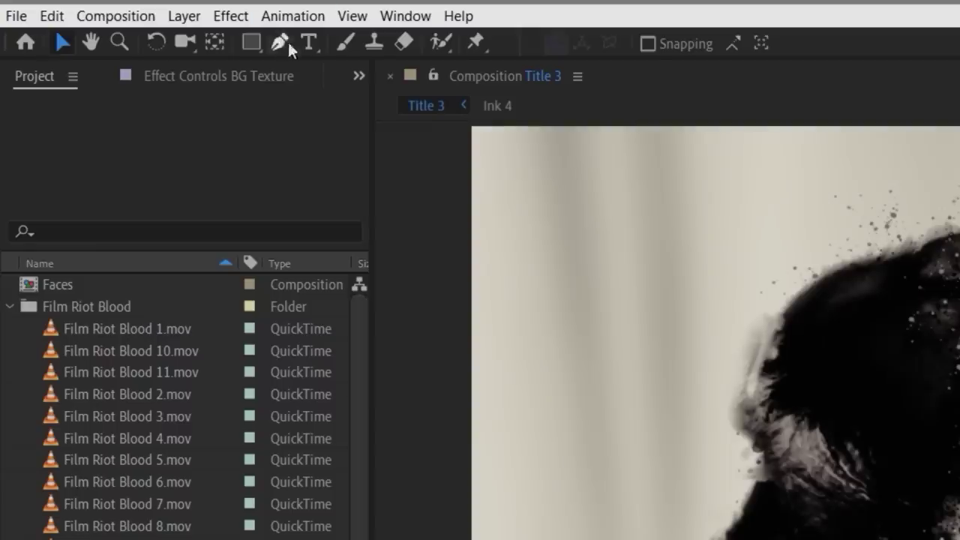
# Add a paragraph text box between the two faces reading "Film Riot" and set its font to Alex Brush.
pyautogui.click(306, 45)
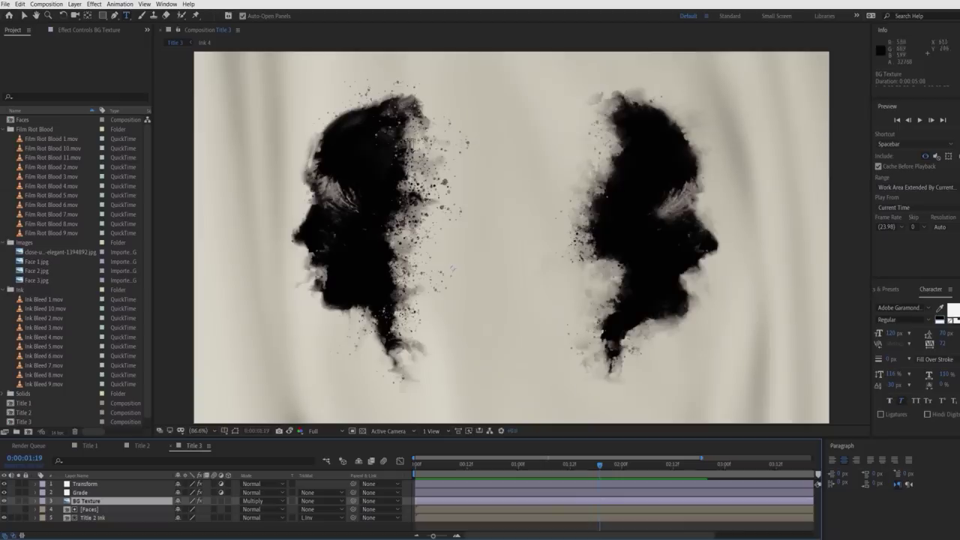
pyautogui.moveTo(443, 168); pyautogui.dragTo(576, 273)
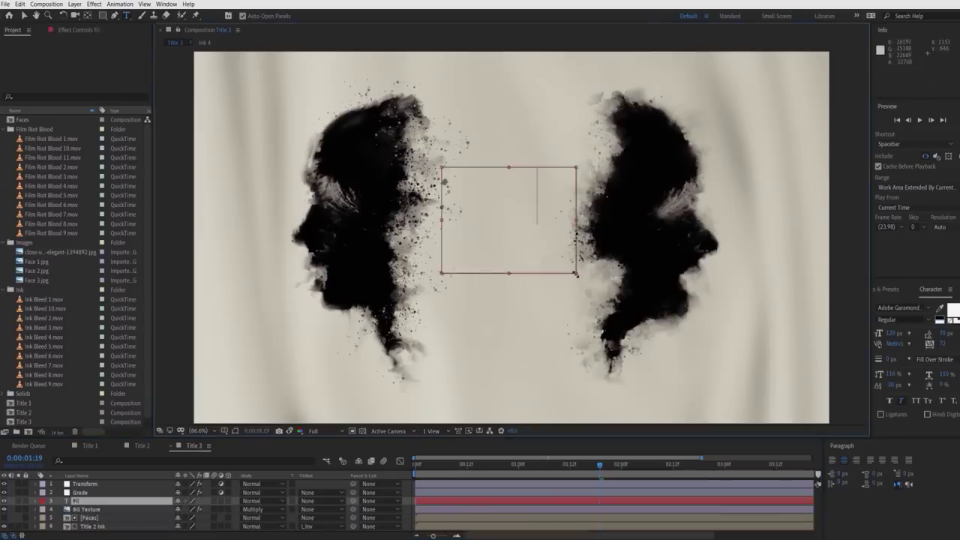
pyautogui.write('Film Riot')
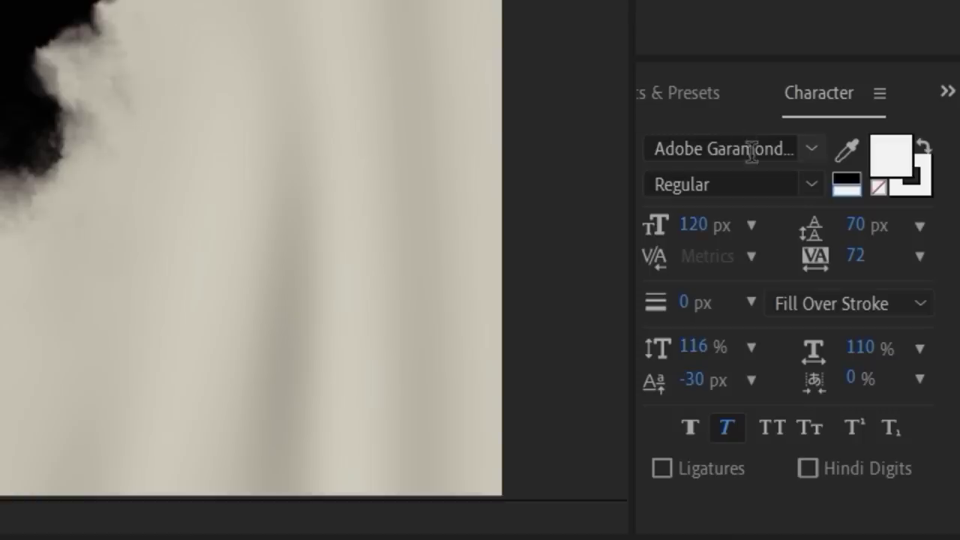
pyautogui.click(752, 150)
pyautogui.write('alex')
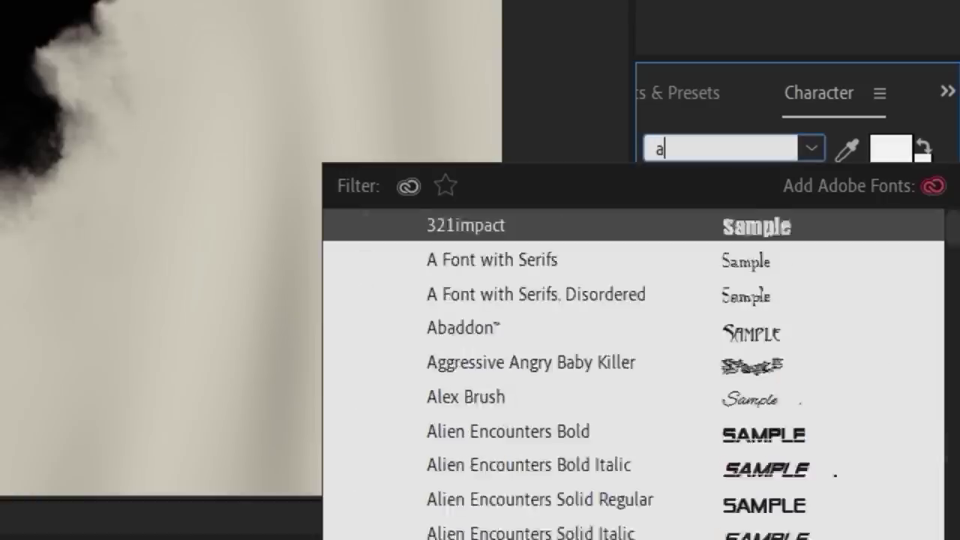
pyautogui.press('Return')
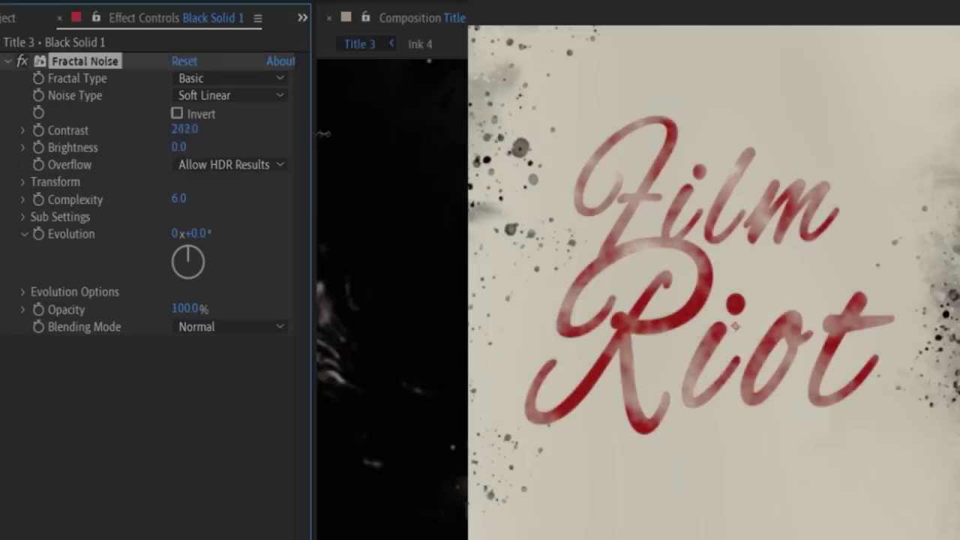
# Refine the Fractal Noise on Black Solid 1 with scale 26, contrast 211 and brightness 40.
pyautogui.moveTo(183, 149); pyautogui.dragTo(199, 147)
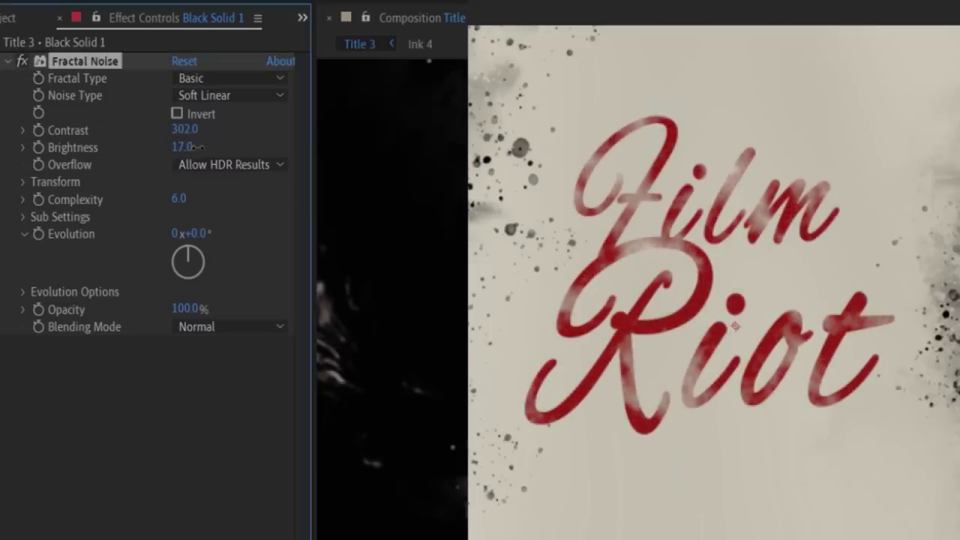
pyautogui.click(23, 183)
pyautogui.moveTo(177, 234); pyautogui.dragTo(111, 231)
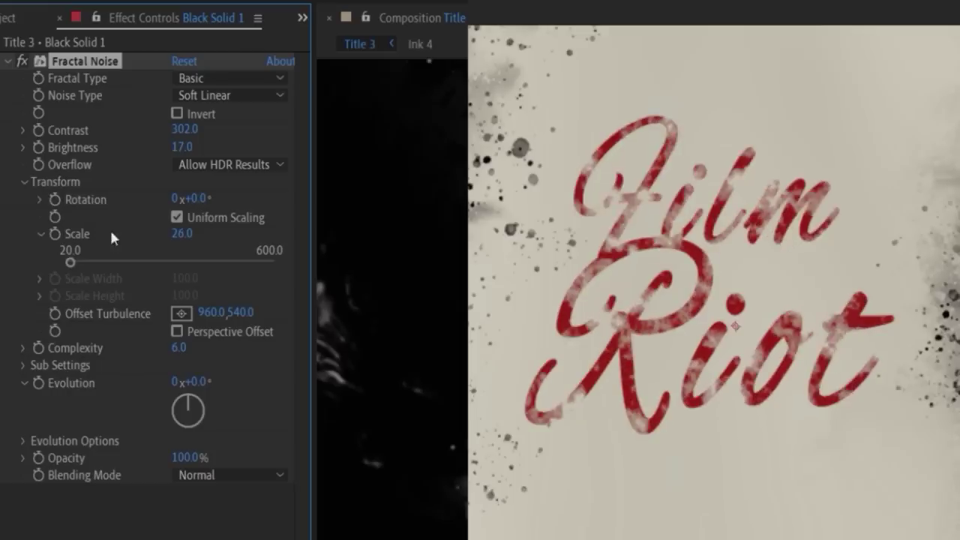
pyautogui.moveTo(180, 150); pyautogui.dragTo(199, 149)
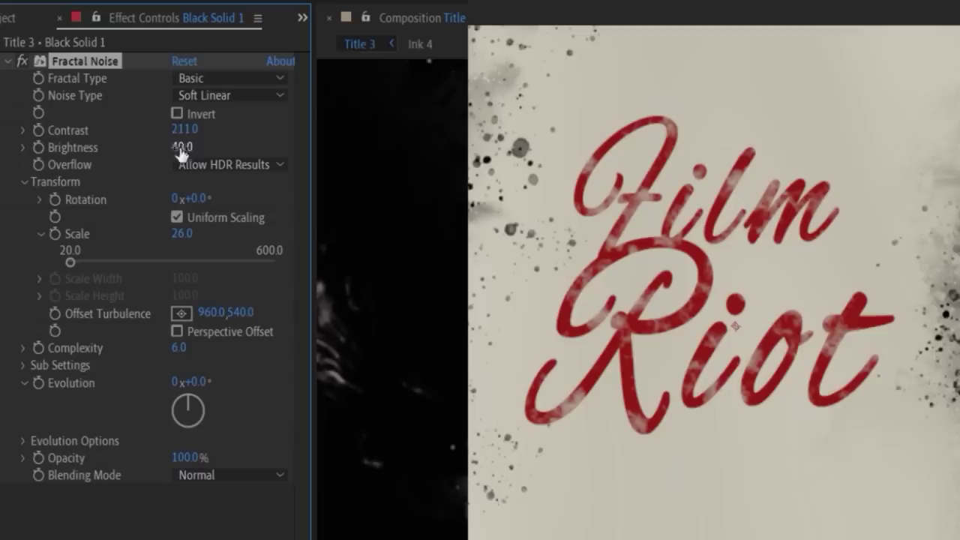
pyautogui.moveTo(196, 148); pyautogui.dragTo(196, 147)
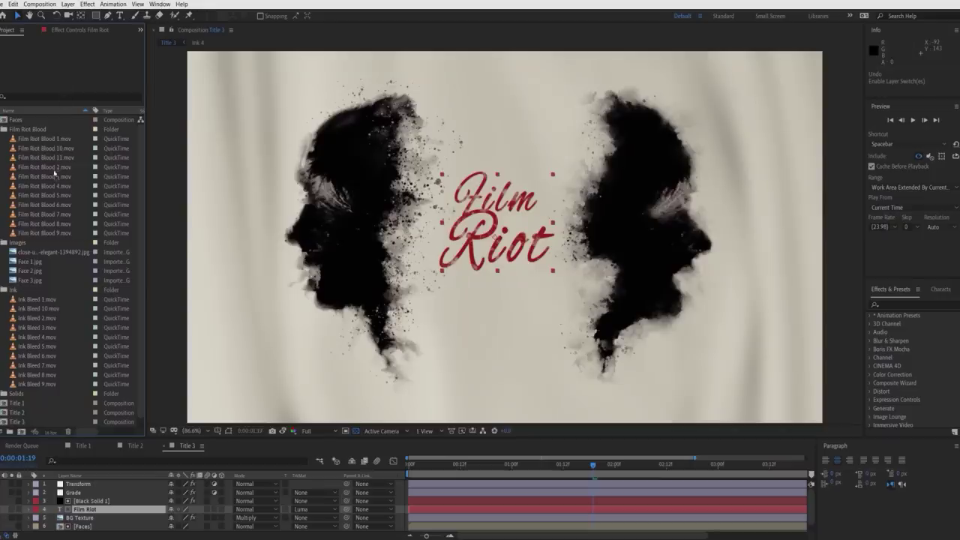
# Place Film Riot Blood 4.mov directly above Black Solid 1 in the Title 3 composition and scale it down slightly.
pyautogui.doubleClick(53, 185)
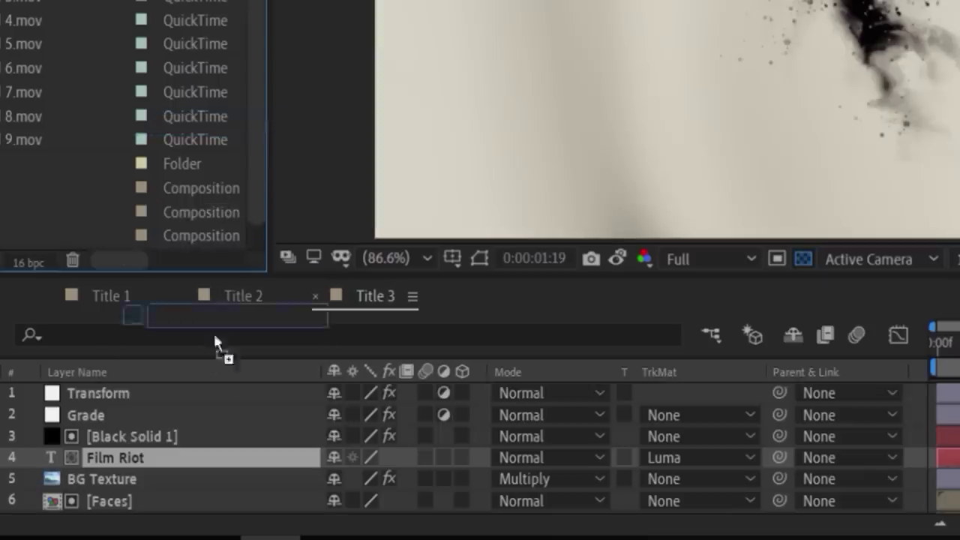
pyautogui.moveTo(214, 339); pyautogui.dragTo(215, 435)
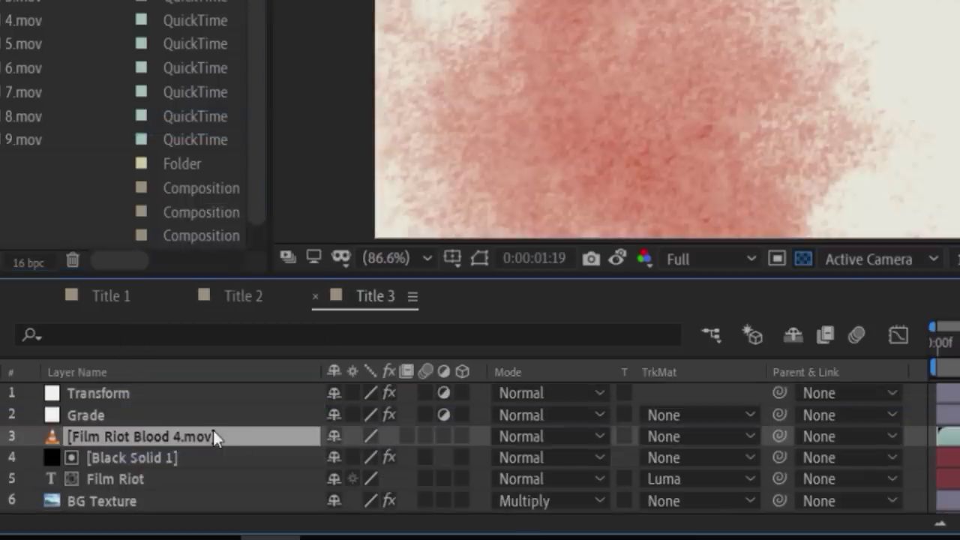
pyautogui.press('s')
pyautogui.moveTo(407, 462); pyautogui.dragTo(390, 463)
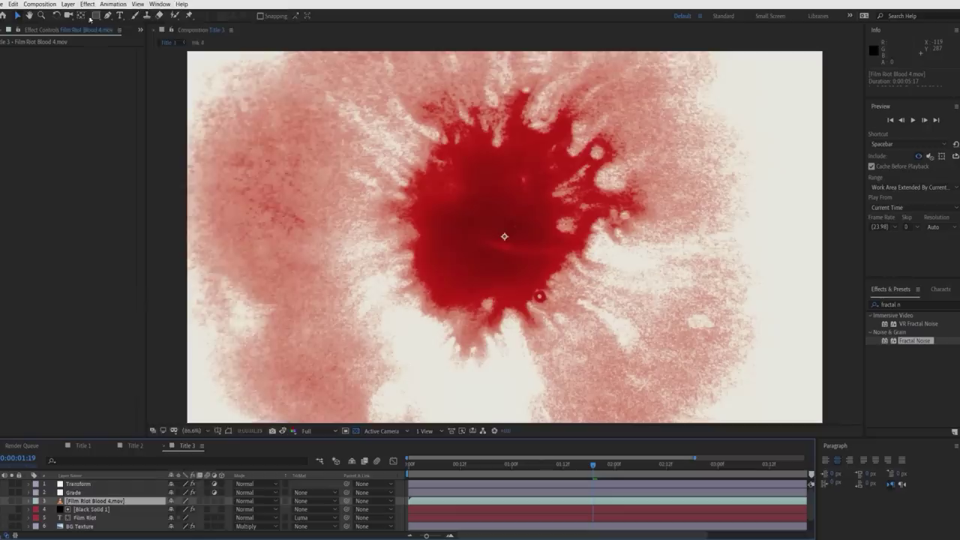
# Turn Film Riot Blood 4.mov black and white with Tint, then deepen its blacks using Levels with Input Black about 6939.
pyautogui.click(87, 4)
pyautogui.moveTo(150, 104)
pyautogui.click(243, 373)
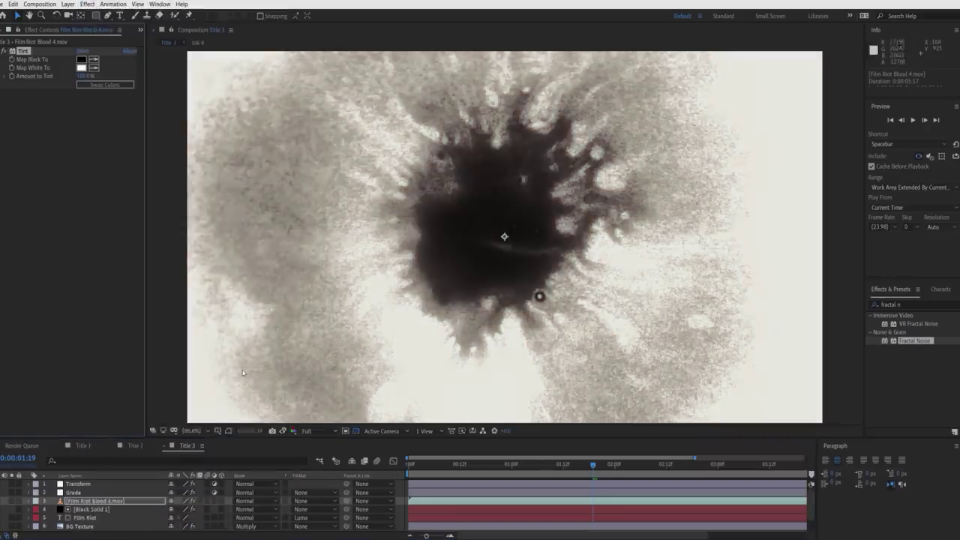
pyautogui.click(87, 4)
pyautogui.click(237, 328)
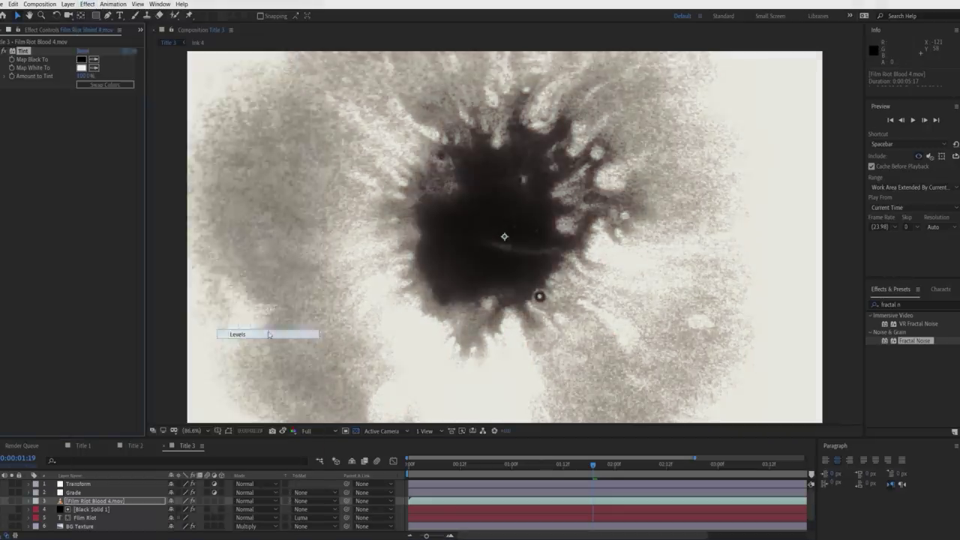
pyautogui.moveTo(33, 152); pyautogui.dragTo(45, 152)
# Pre-compose Film Riot Blood 4.mov as Title Reveal Matte, moving all attributes into the new composition, and hide the resulting layer.
pyautogui.click(68, 4)
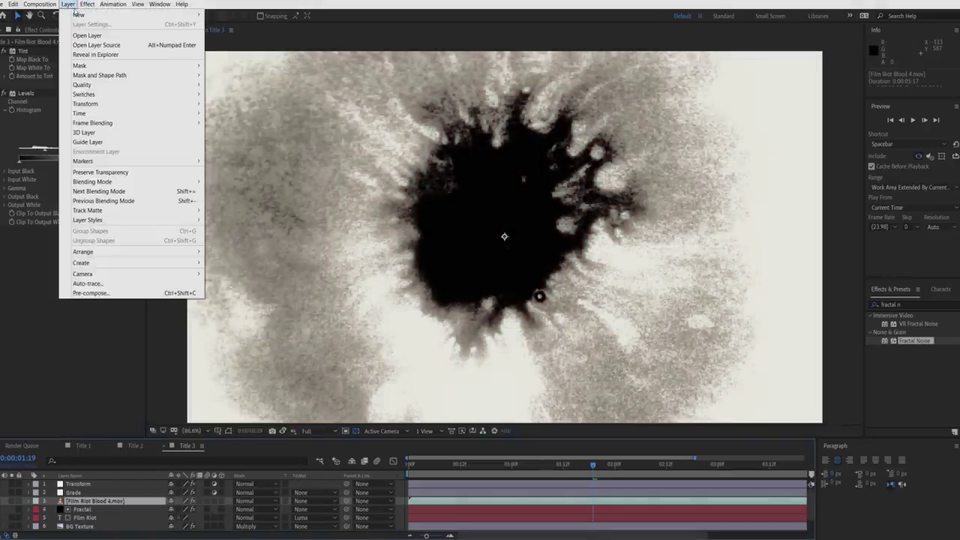
pyautogui.click(93, 293)
pyautogui.write('Title Reveal Matte')
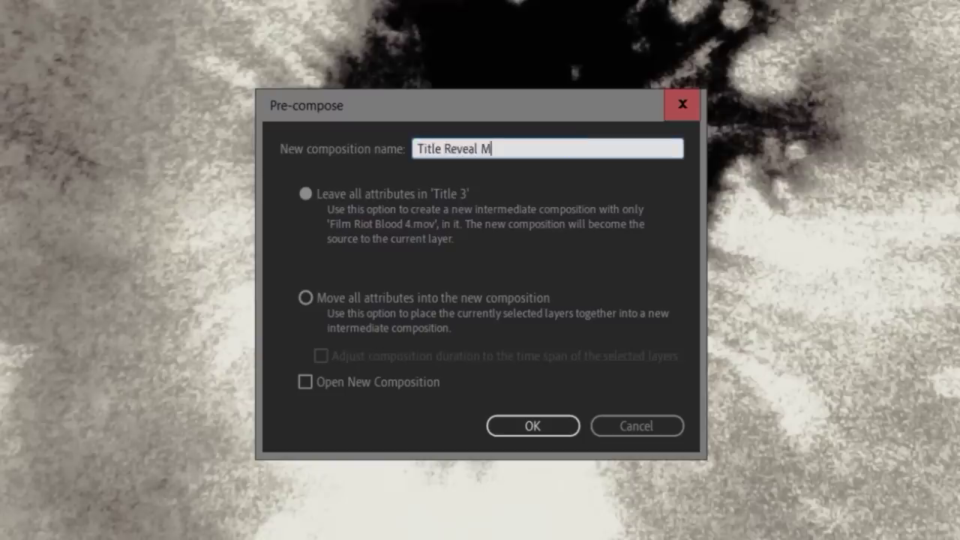
pyautogui.click(324, 298)
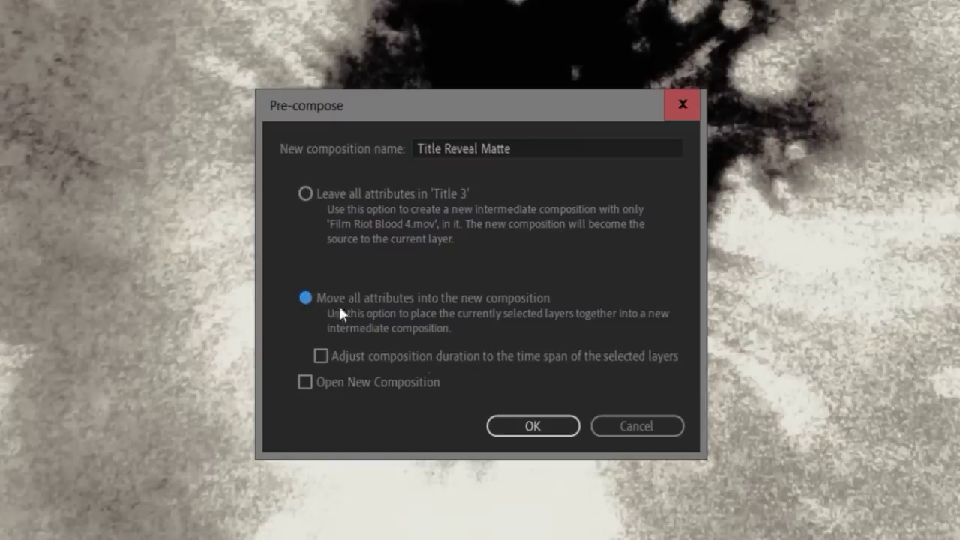
pyautogui.click(541, 435)
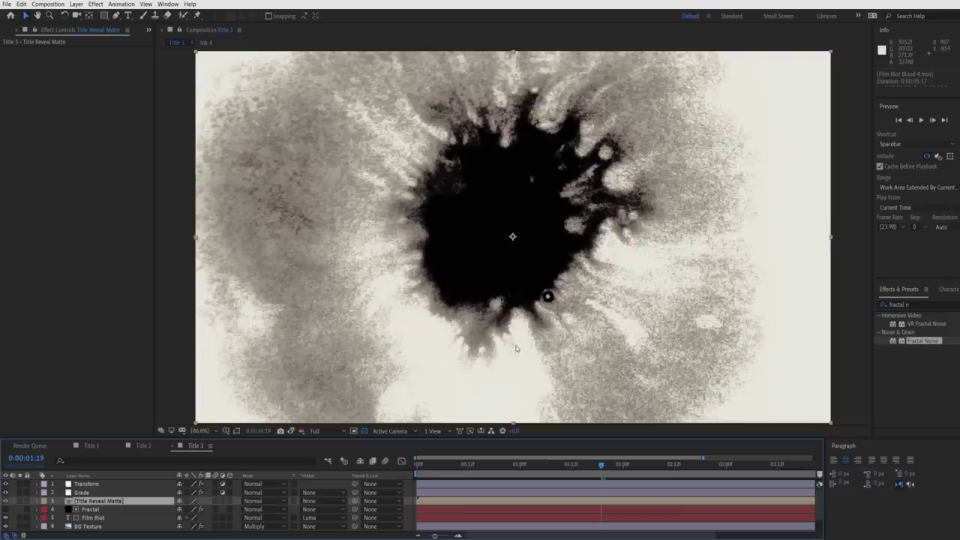
pyautogui.click(7, 501)
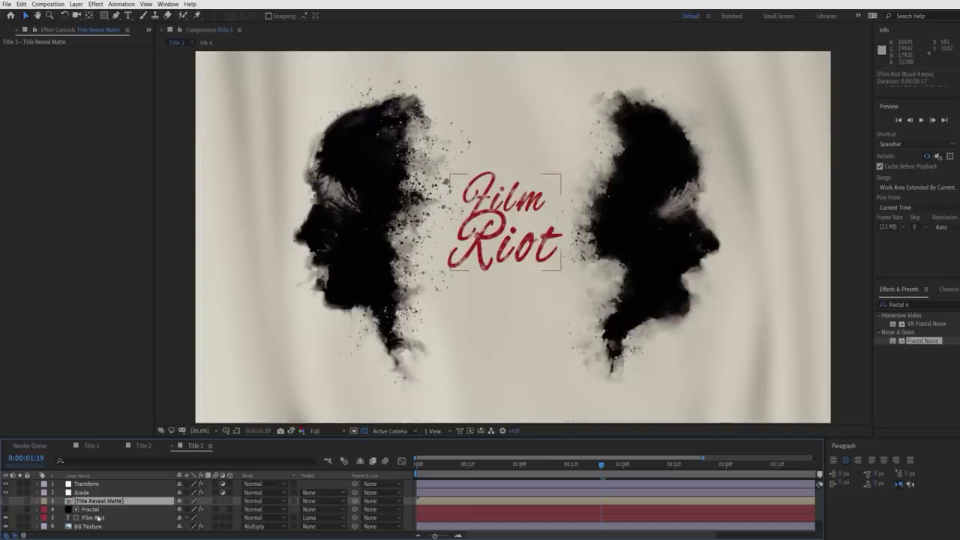
# Find the Set Matte effect and apply it to the Film Riot text layer.
pyautogui.click(98, 517)
pyautogui.moveTo(911, 305); pyautogui.dragTo(853, 304)
pyautogui.write('s')
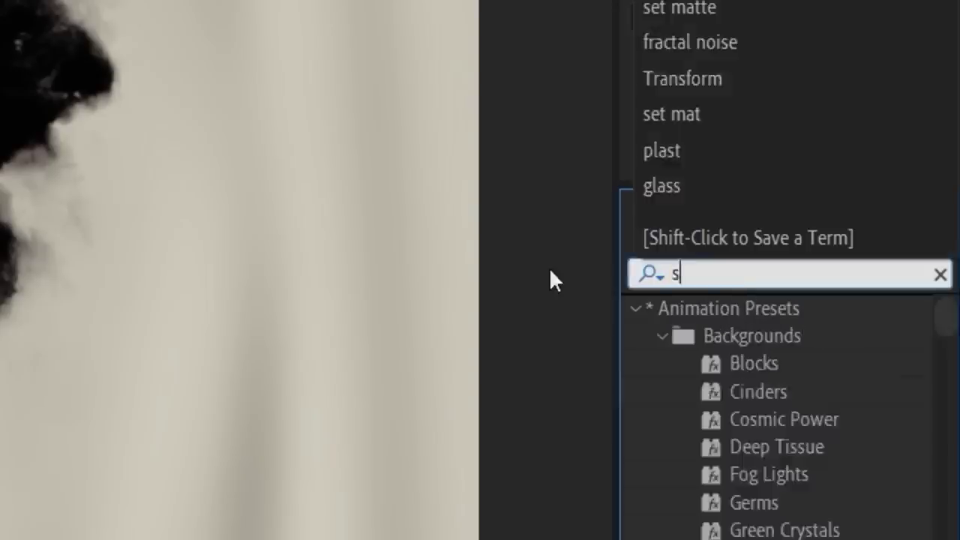
pyautogui.write('et matte')
pyautogui.click(772, 336)
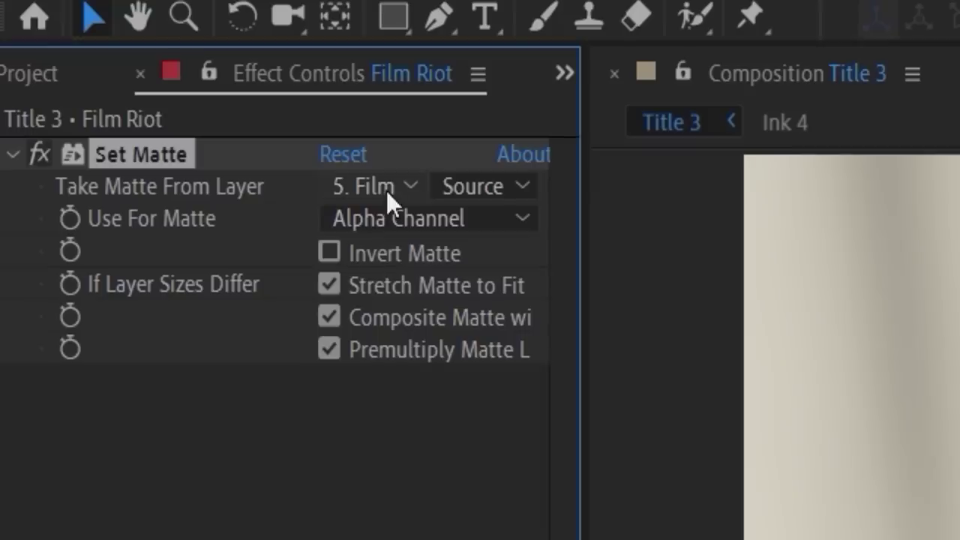
# Configure Set Matte to take its matte from Title Reveal Matte, using Luminance with the matte inverted.
pyautogui.click(386, 191)
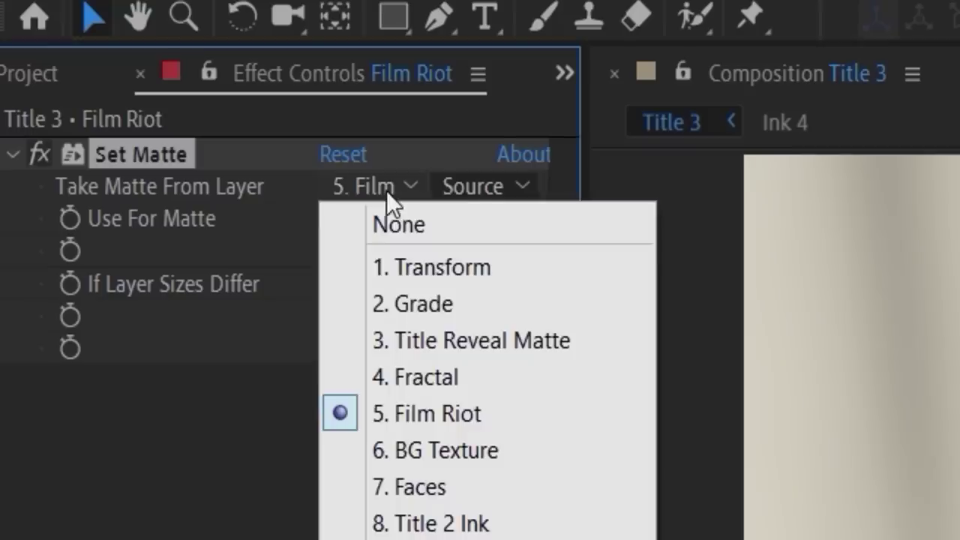
pyautogui.click(392, 338)
pyautogui.click(390, 220)
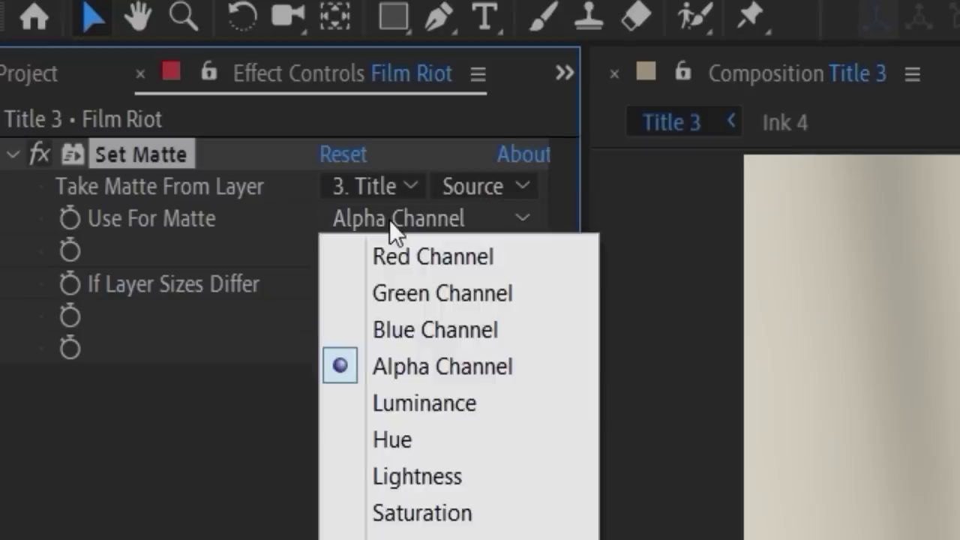
pyautogui.click(408, 403)
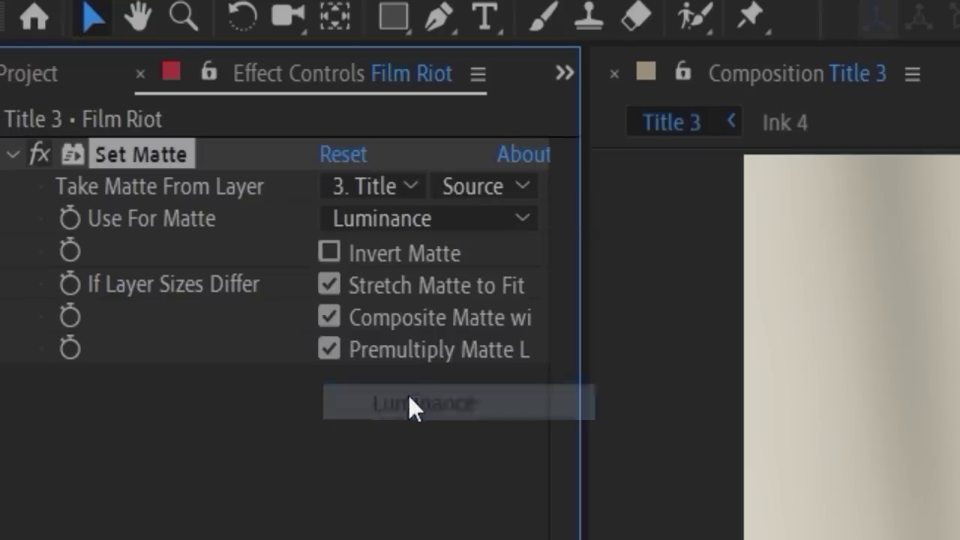
pyautogui.click(330, 253)
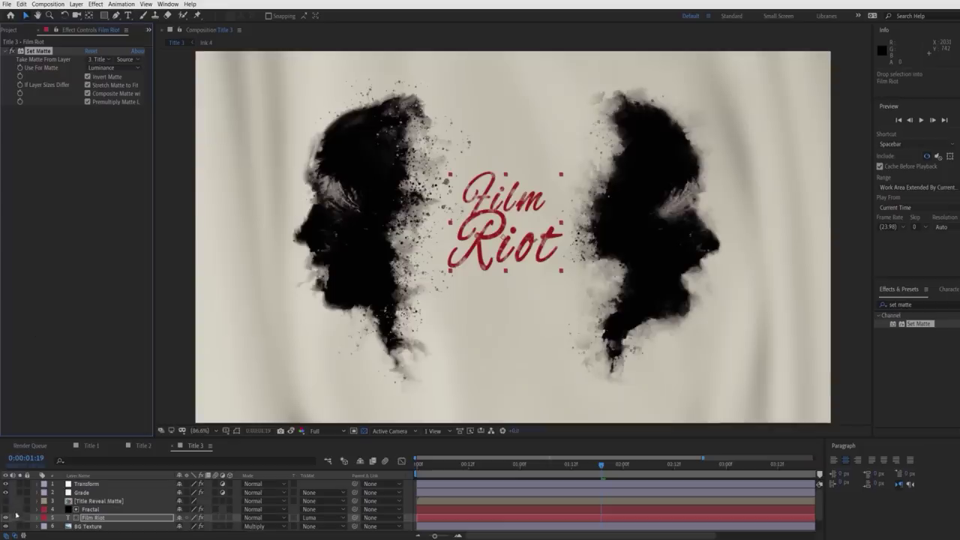
# Solo the Film Riot text layer and preview its reveal from the start of the composition.
pyautogui.click(18, 518)
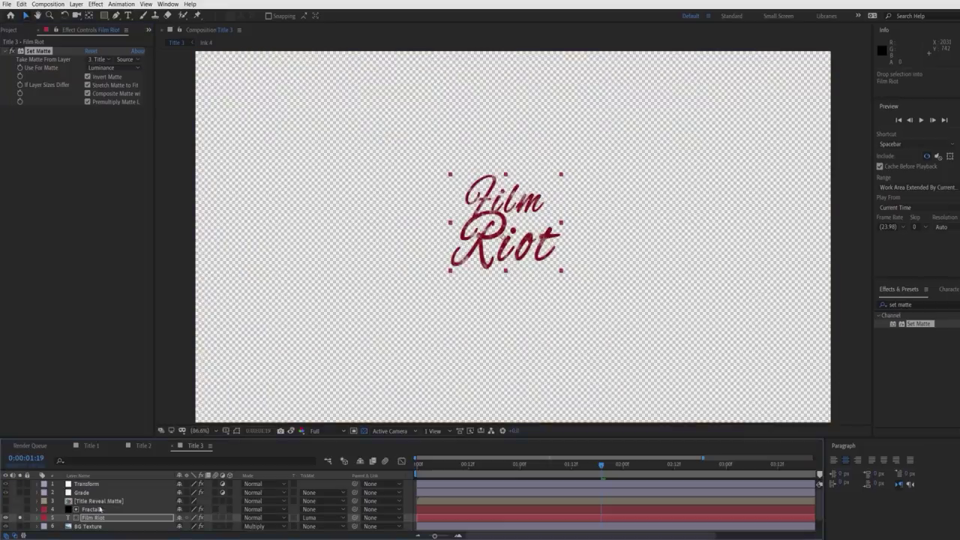
pyautogui.click(417, 465)
pyautogui.press('space')
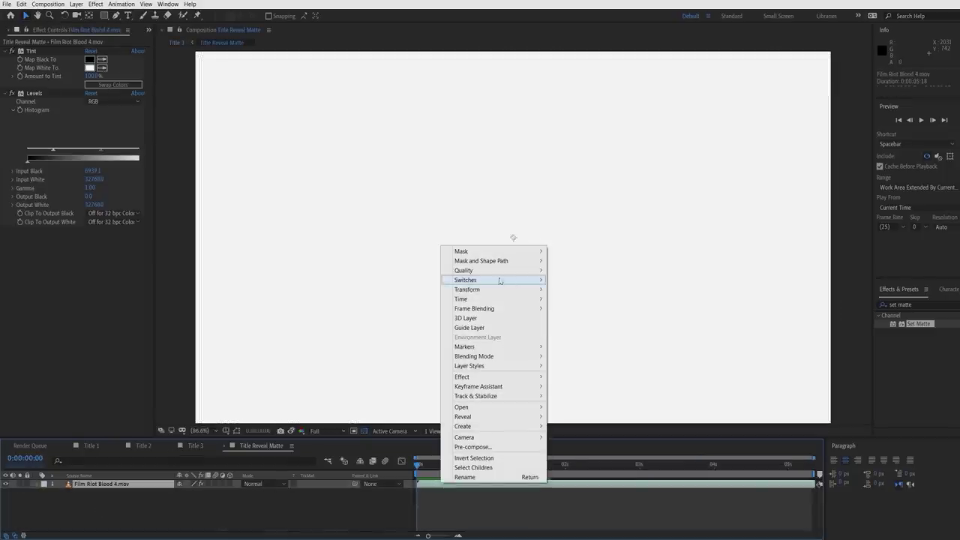
# Time-stretch Film Riot Blood 4.mov inside Title Reveal Matte to 200% and enable Pixel Motion frame blending for it.
pyautogui.moveTo(495, 299)
pyautogui.click(563, 317)
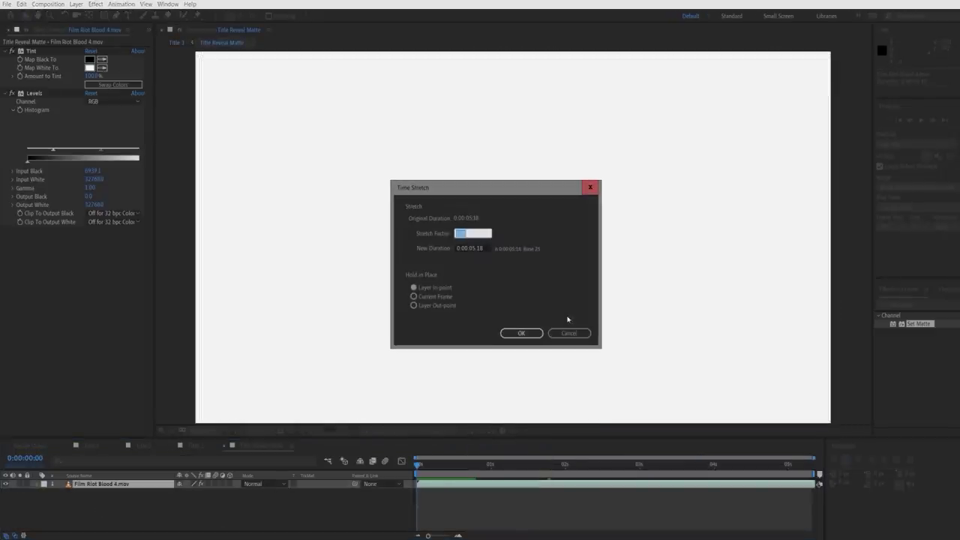
pyautogui.write('200')
pyautogui.press('Return')
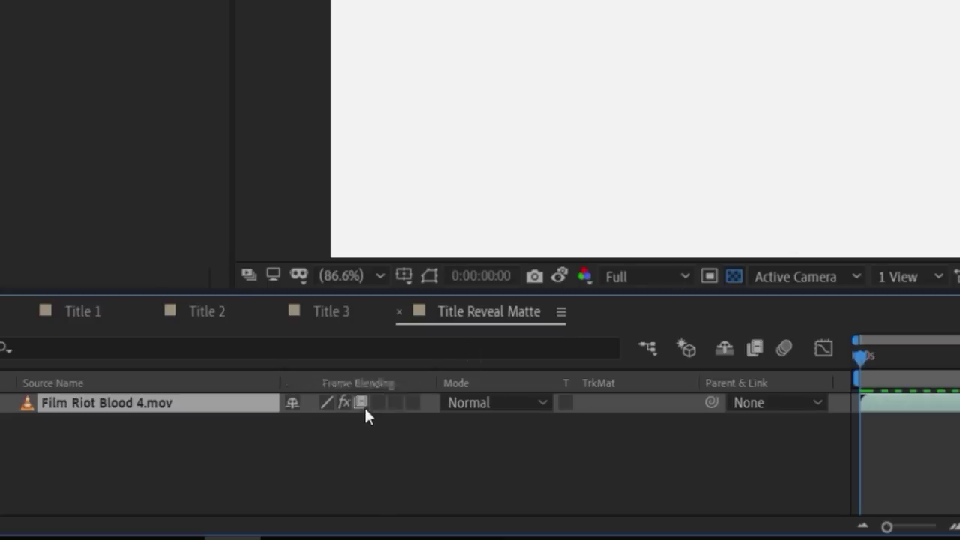
pyautogui.click(363, 405)
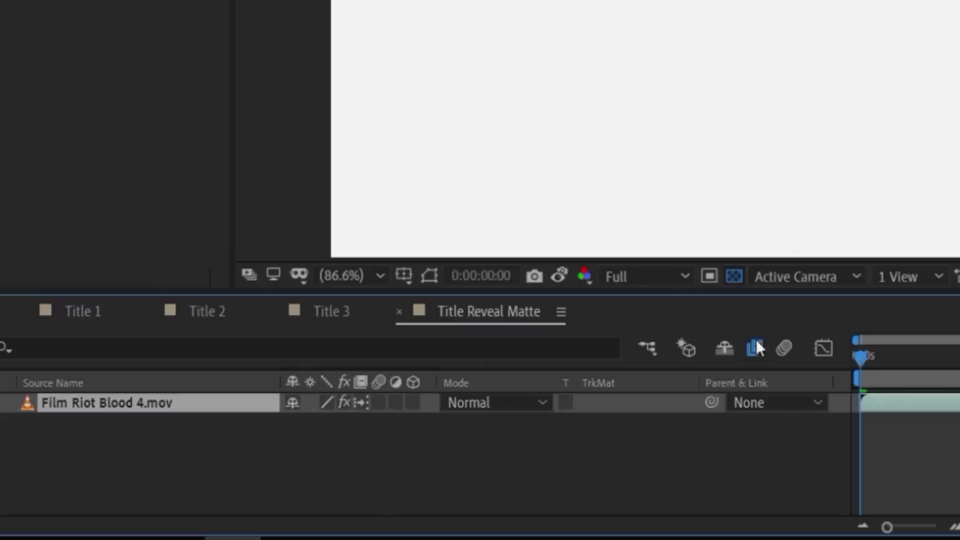
# Keyframe the scale of Film Riot Blood 4.mov to start smaller at the beginning of Title Reveal Matte and grow, and preview it.
pyautogui.press('s')
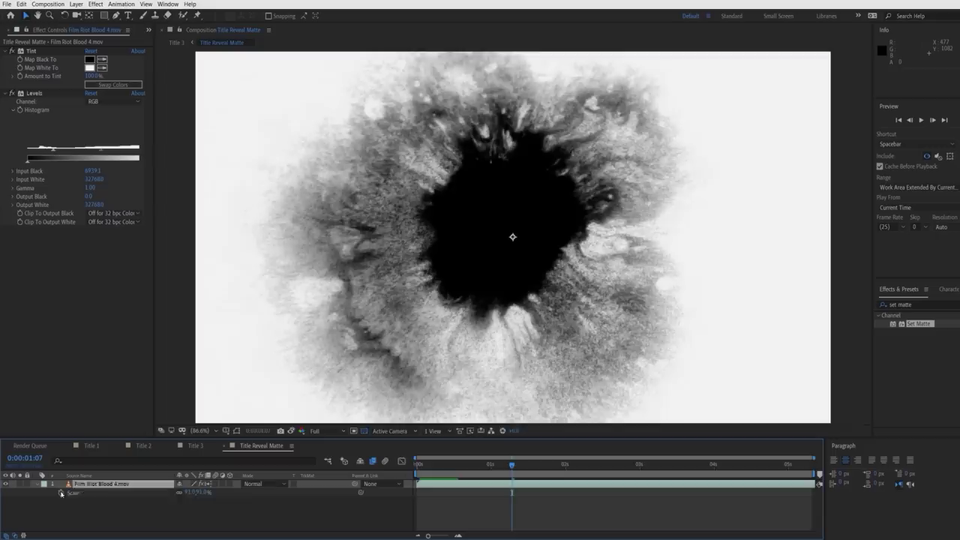
pyautogui.click(61, 492)
pyautogui.moveTo(192, 493); pyautogui.dragTo(255, 493)
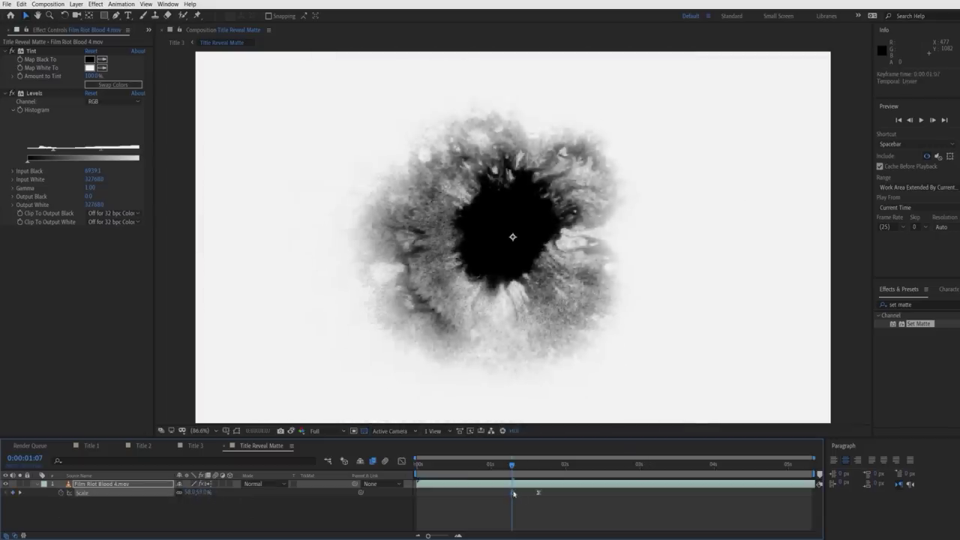
pyautogui.moveTo(513, 493); pyautogui.dragTo(417, 493)
pyautogui.click(415, 467)
pyautogui.press('space')
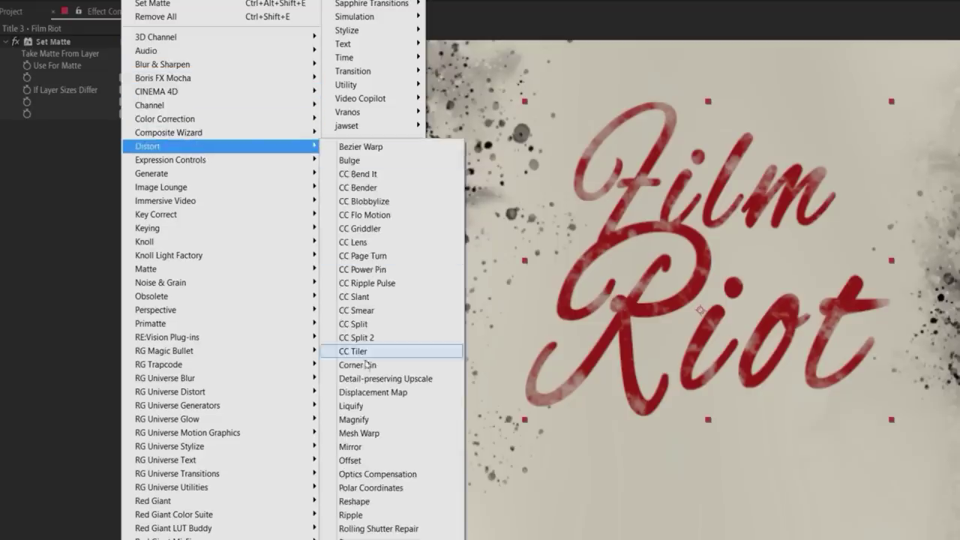
# Apply Displacement Map to the Film Riot text with Title Reveal Matte as its map layer and maximum horizontal and vertical displacement of 2.
pyautogui.click(367, 395)
pyautogui.click(143, 143)
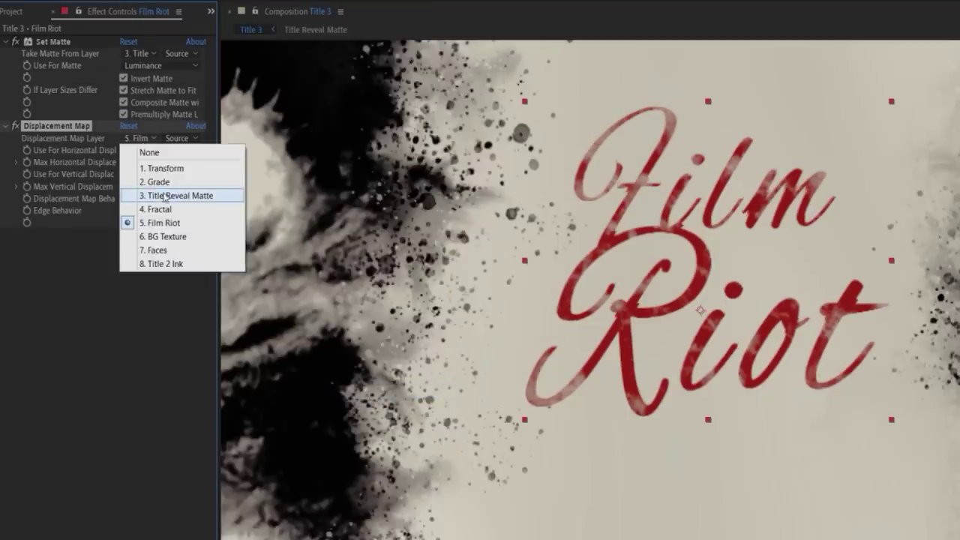
pyautogui.click(163, 197)
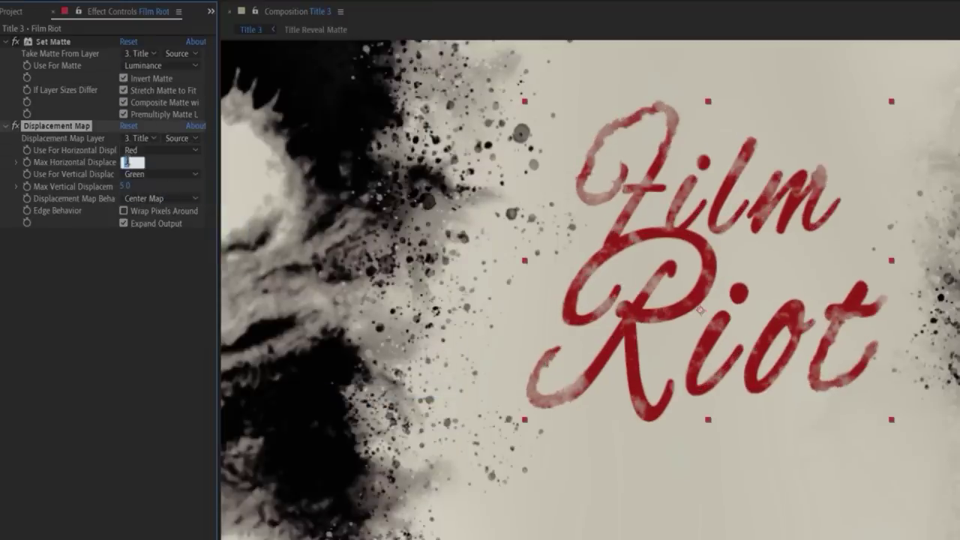
pyautogui.write('2')
pyautogui.press('Tab')
pyautogui.write('2')
pyautogui.press('Return')
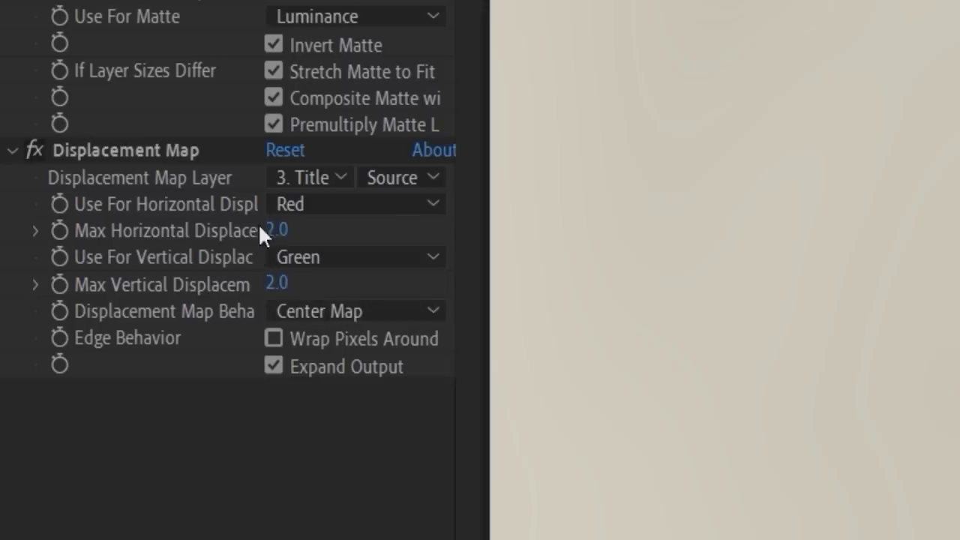
# Lower the Displacement Map's maximum horizontal and vertical displacement to 1.
pyautogui.click(125, 162)
pyautogui.write('1')
pyautogui.click(125, 186)
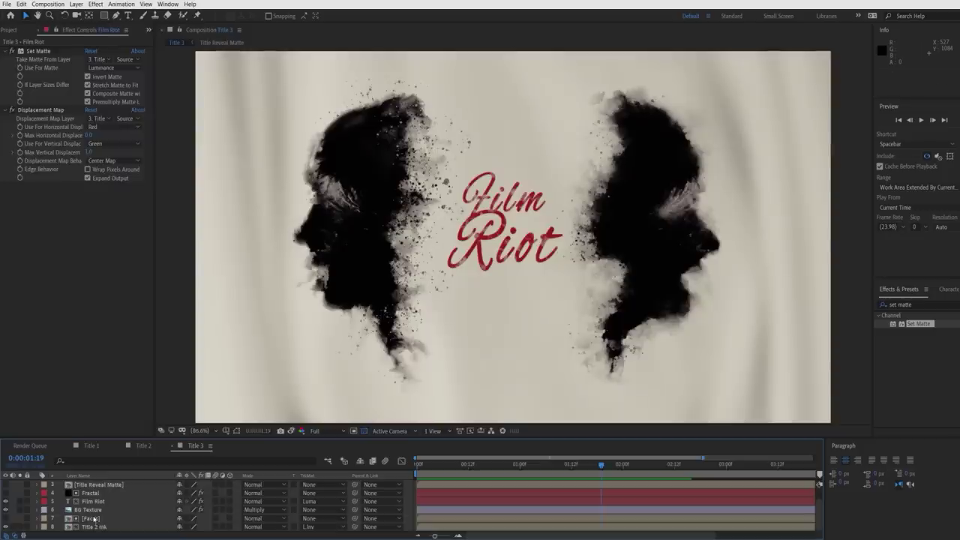
# Add Film Riot Blood 6.mov above the white solid in the Faces composition, scale it down, rotate it and place it between the heads.
pyautogui.doubleClick(91, 518)
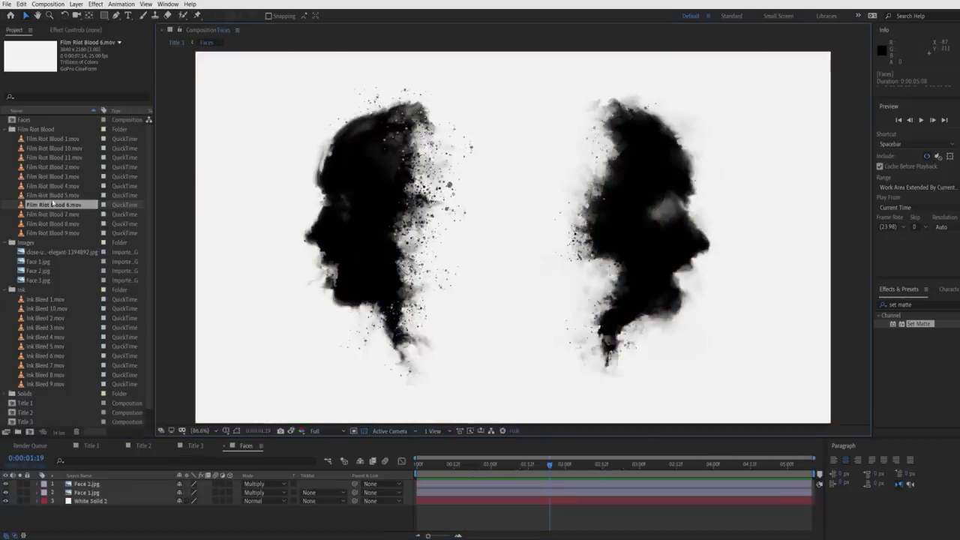
pyautogui.moveTo(52, 204); pyautogui.dragTo(116, 499)
pyautogui.press('s')
pyautogui.moveTo(192, 510); pyautogui.dragTo(134, 509)
pyautogui.press('r')
pyautogui.moveTo(530, 340); pyautogui.dragTo(542, 404)
pyautogui.moveTo(517, 255); pyautogui.dragTo(494, 160)
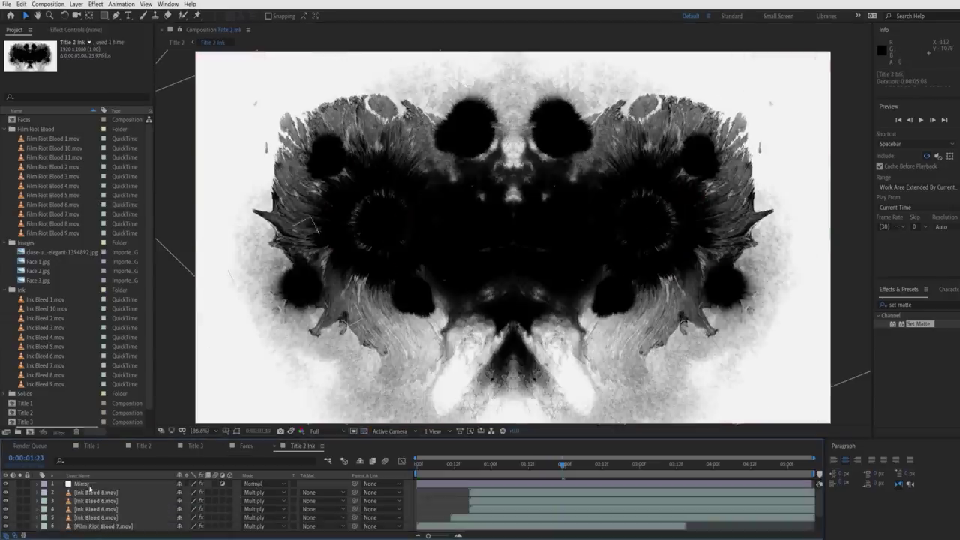
# Copy the Mirror adjustment layer from Title 2 Ink and paste it directly above Film Riot Blood 6.mov in Faces.
pyautogui.click(90, 486)
pyautogui.click(280, 447)
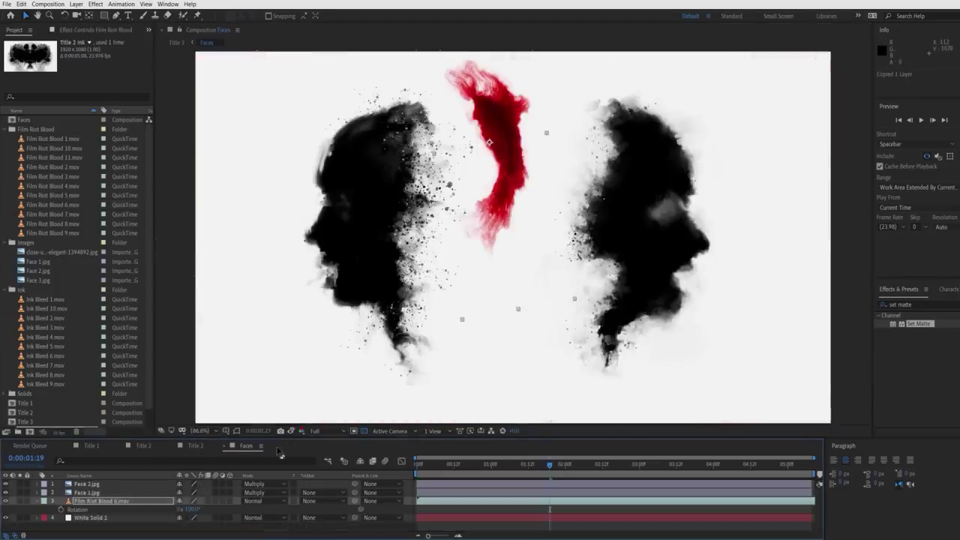
pyautogui.hotkey('ctrl', 'v')
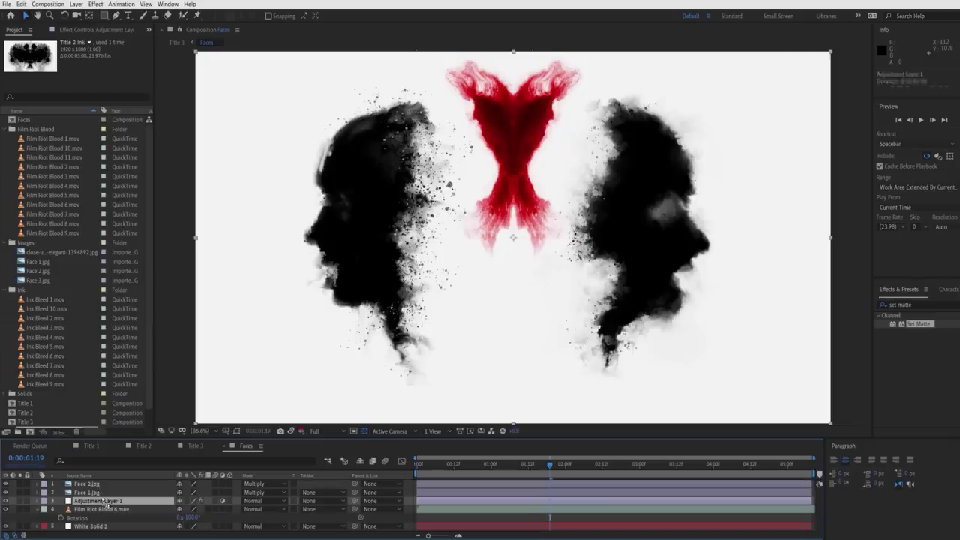
# Try the pasted mirror adjustment layer above both face layers in Faces.
pyautogui.moveTo(105, 504); pyautogui.dragTo(102, 484)
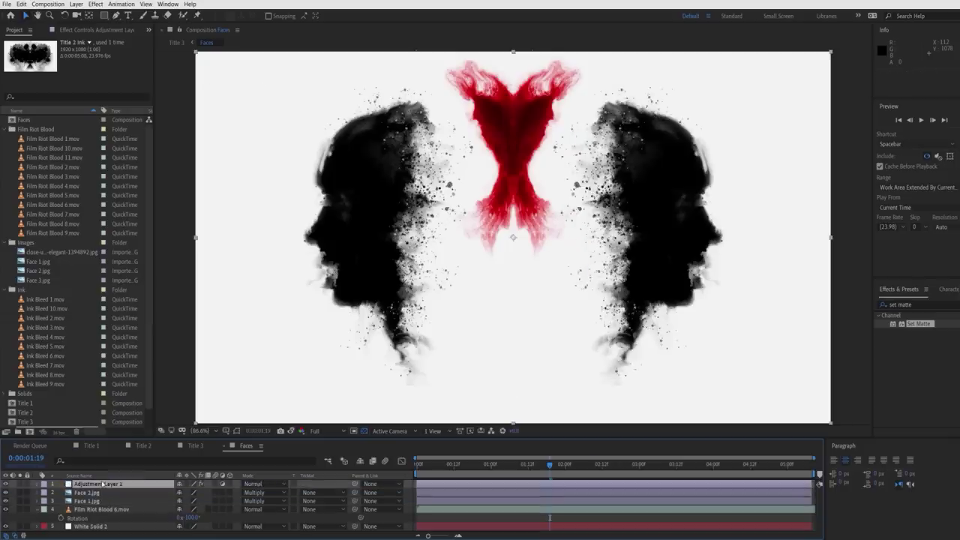
pyautogui.press('Return')
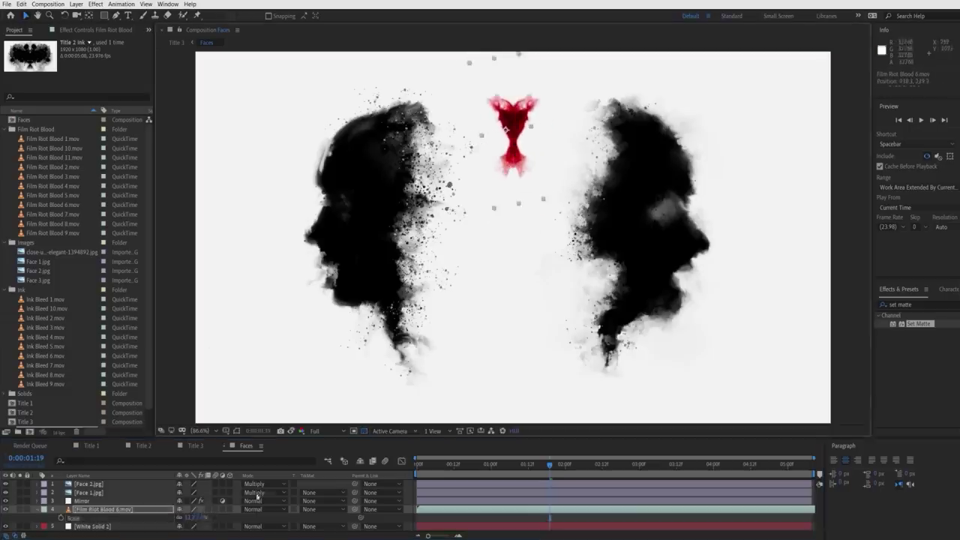
# Fine-tune the rotation and placement of Film Riot Blood 6.mov to shape a small Y-like blot high between the faces.
pyautogui.press('r')
pyautogui.moveTo(187, 518); pyautogui.dragTo(192, 517)
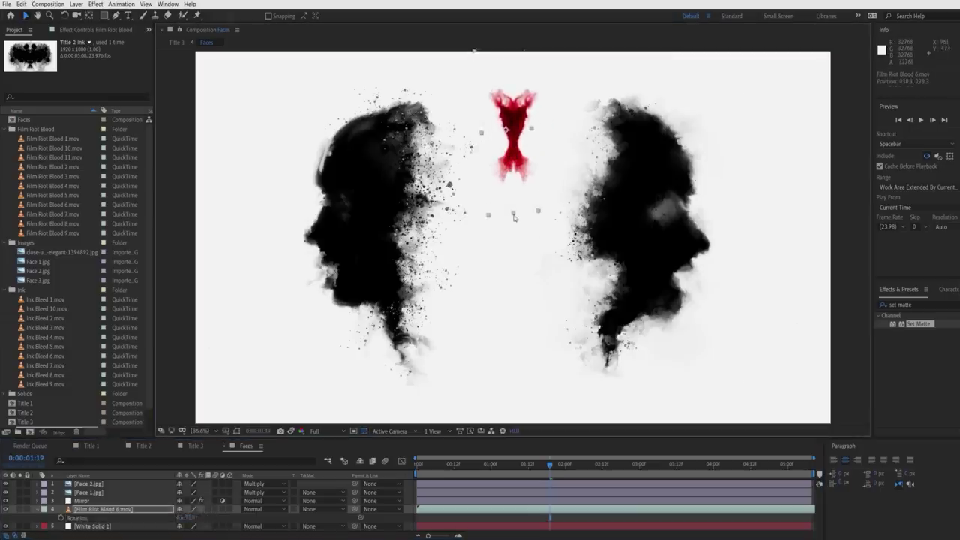
pyautogui.press('r')
pyautogui.click(191, 517)
pyautogui.hotkey('shift', 'Down')
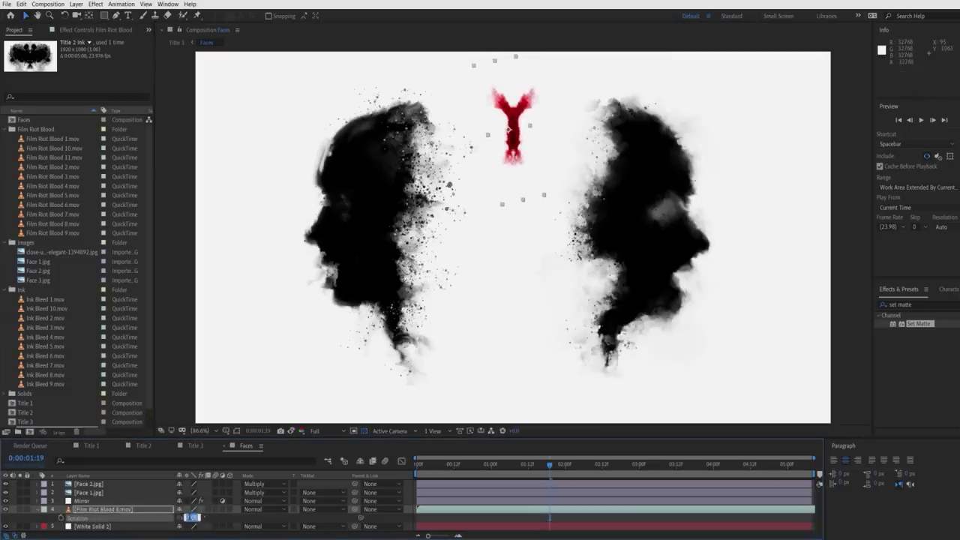
# Apply Tint and Levels to Film Riot Blood 6.mov, raising the Levels Input Black to about 3212 for a black blot.
pyautogui.click(95, 3)
pyautogui.moveTo(120, 105)
pyautogui.click(242, 410)
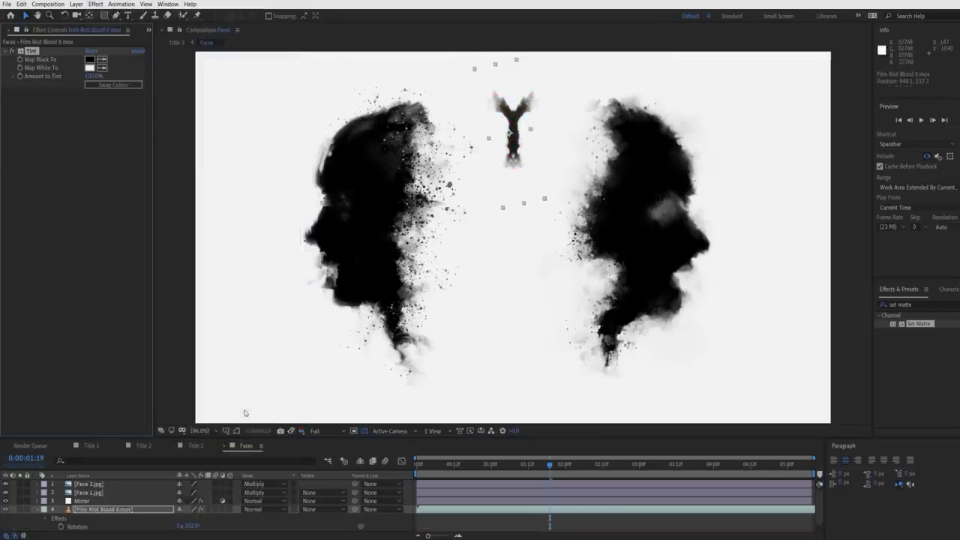
pyautogui.click(95, 4)
pyautogui.click(248, 334)
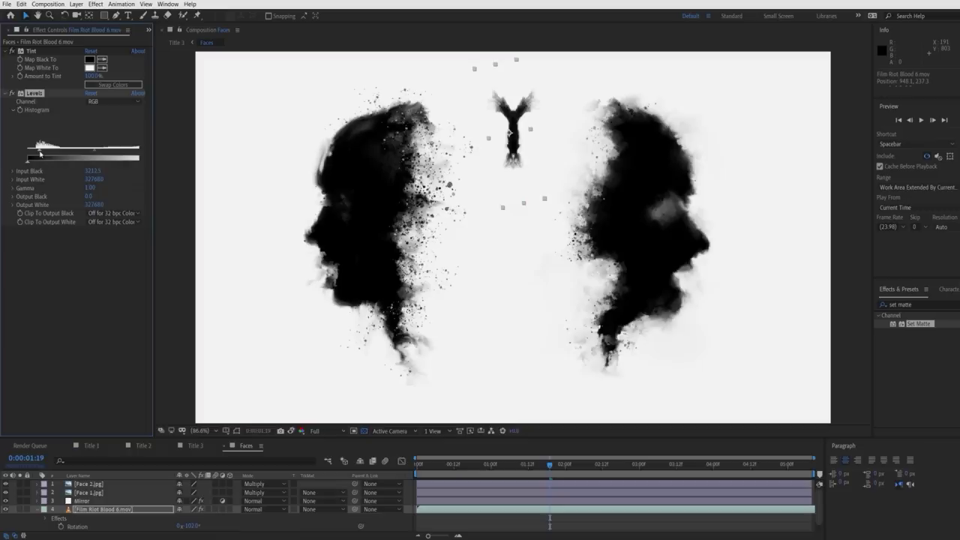
# Add Film Riot Blood 7.mov beneath the Mirror layer, scale it down and move it near the small blot between the faces.
pyautogui.scroll(1, 51, 31)
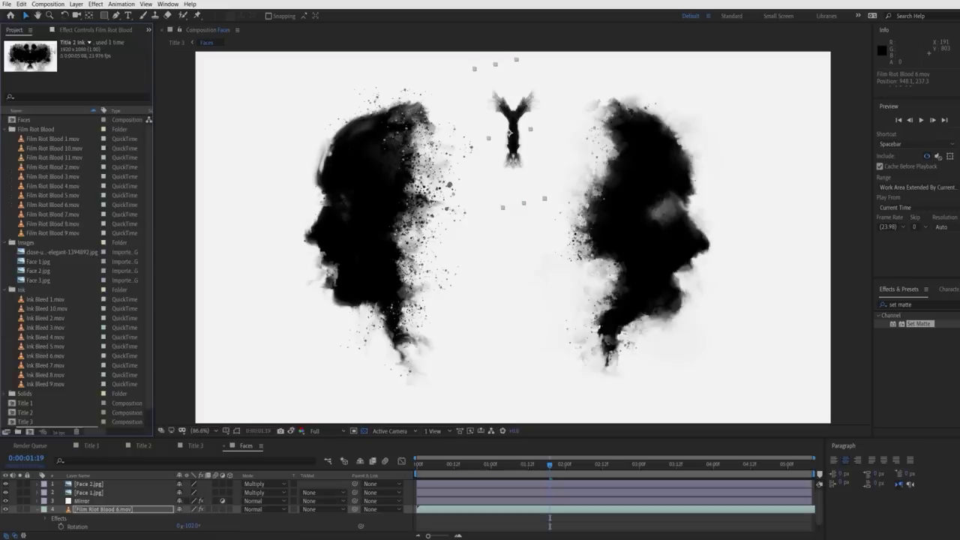
pyautogui.moveTo(63, 216); pyautogui.dragTo(139, 508)
pyautogui.press('s')
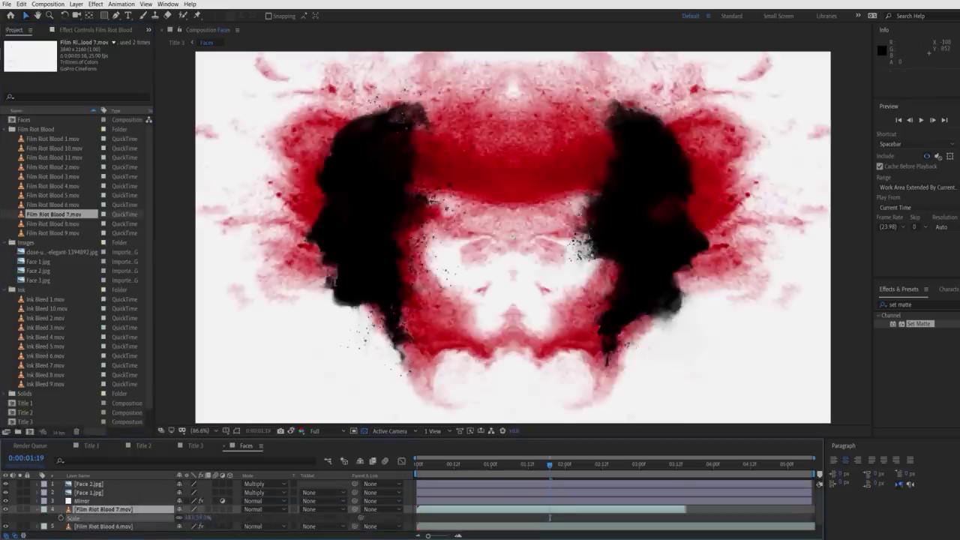
pyautogui.moveTo(206, 517); pyautogui.dragTo(179, 518)
pyautogui.moveTo(514, 237); pyautogui.dragTo(489, 144)
# Set Film Riot Blood 7.mov to Multiply, rotate it, scale it to 7% and place it beside the Y-shaped blot.
pyautogui.click(254, 509)
pyautogui.click(259, 172)
pyautogui.press('r')
pyautogui.moveTo(196, 518)
pyautogui.mouseDown()
pyautogui.moveTo(219, 517)
pyautogui.moveTo(201, 518)
pyautogui.mouseUp()
pyautogui.write('s7')
pyautogui.moveTo(495, 156); pyautogui.dragTo(483, 141)
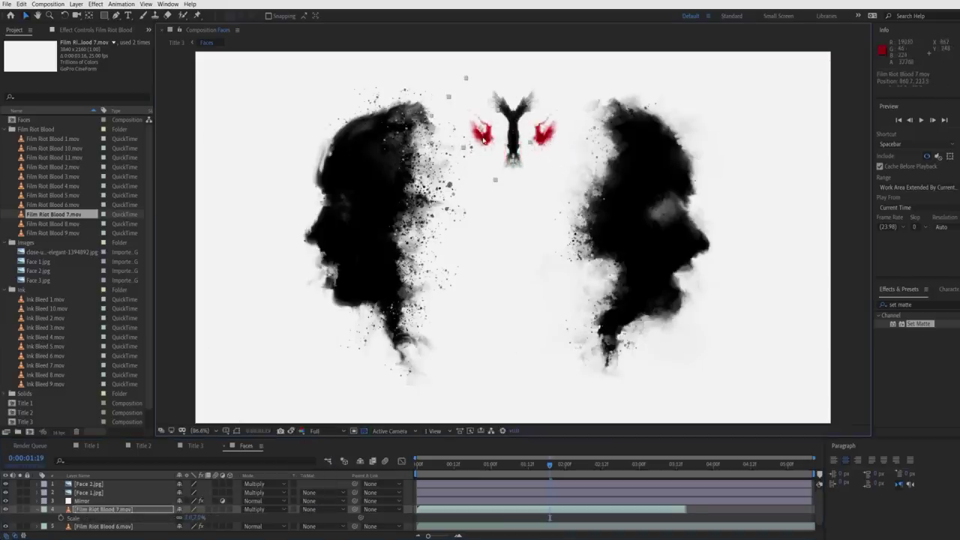
# Copy the Tint and Levels effects from Film Riot Blood 6.mov onto Film Riot Blood 7.mov.
pyautogui.click(121, 527)
pyautogui.press('F3')
pyautogui.hotkey('ctrl', 'a')
pyautogui.hotkey('ctrl', 'c')
pyautogui.click(119, 511)
pyautogui.hotkey('ctrl', 'v')
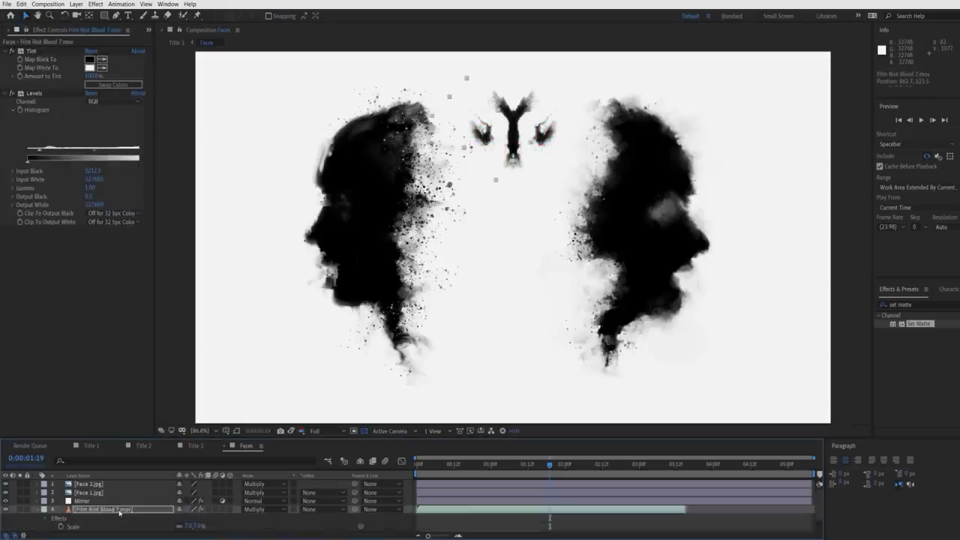
pyautogui.click(36, 510)
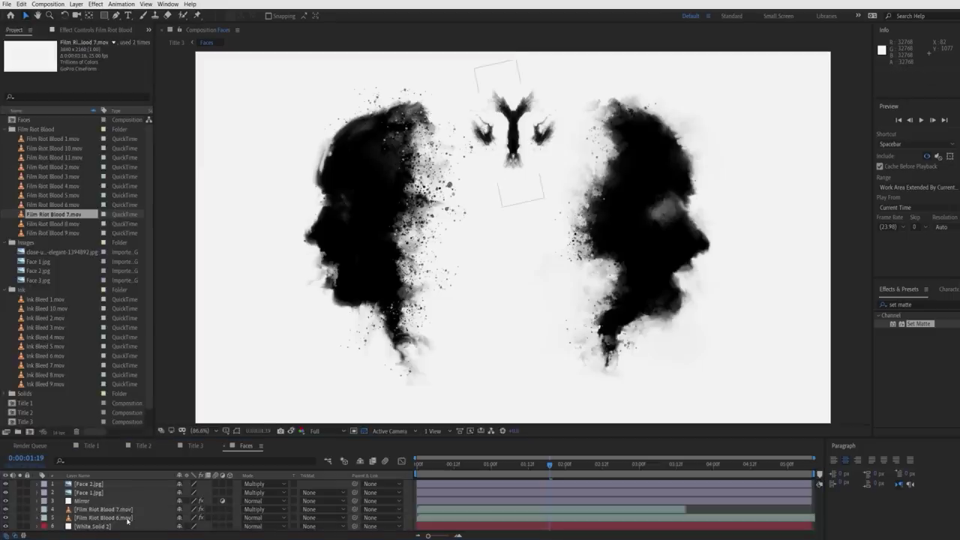
# Duplicate Film Riot Blood 6.mov, move the copy above all other layers in Faces and set its blending mode to Multiply.
pyautogui.click(128, 518)
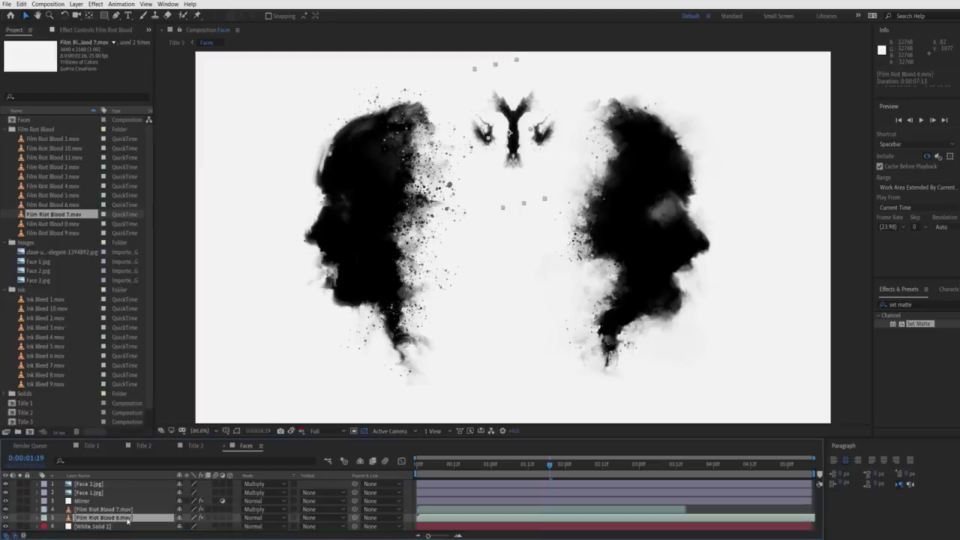
pyautogui.hotkey('ctrl', 'd')
pyautogui.moveTo(124, 518); pyautogui.dragTo(124, 486)
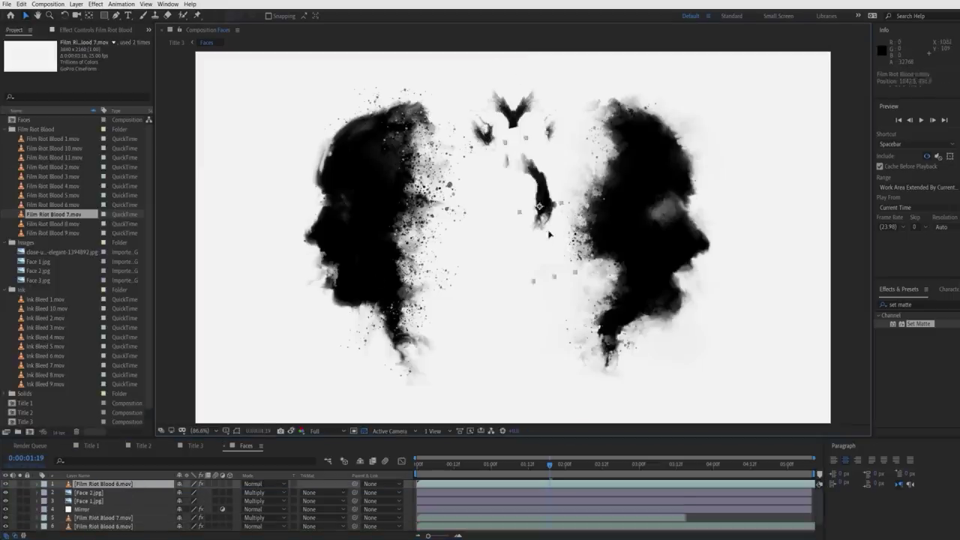
pyautogui.click(264, 484)
pyautogui.click(265, 150)
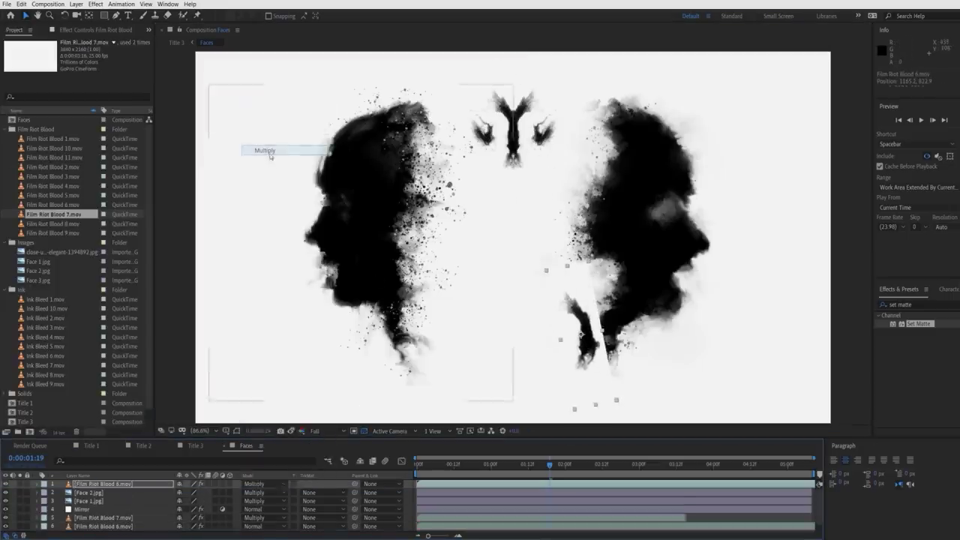
# Rotate the duplicated ink layer, place it over the neck of the face looking right, and return to the Title 3 composition.
pyautogui.press('r')
pyautogui.moveTo(584, 352)
pyautogui.mouseDown()
pyautogui.moveTo(592, 309)
pyautogui.moveTo(598, 338)
pyautogui.mouseUp()
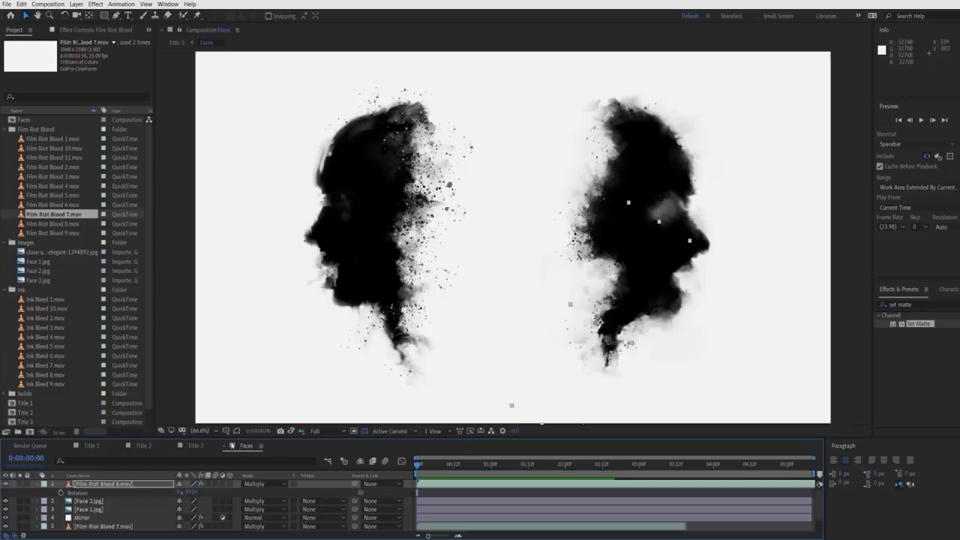
pyautogui.click(226, 446)
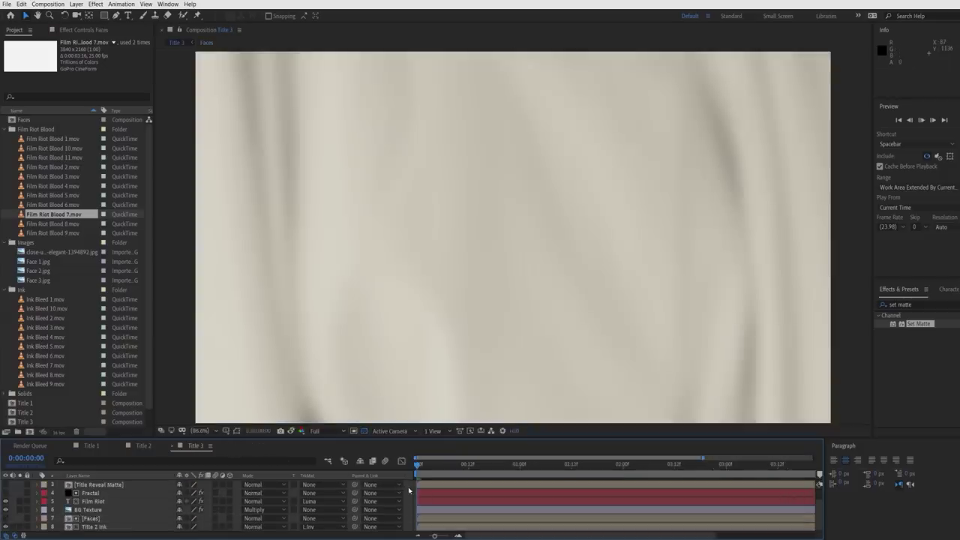